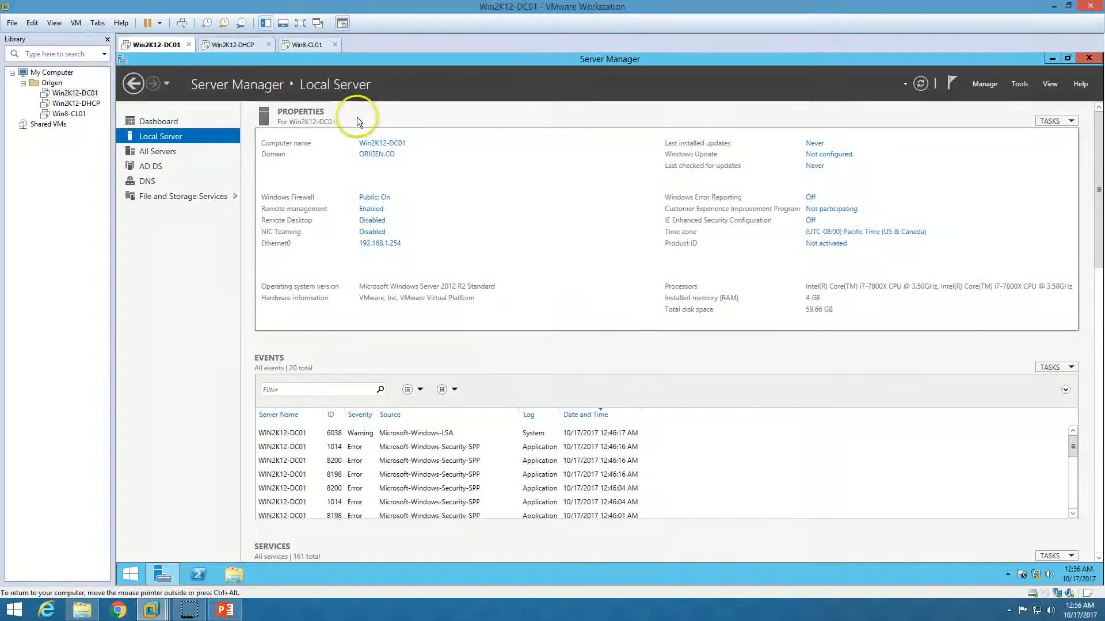
# - Show the Server Manager dashboard, briefly minimizing and restoring Server Manager
pyautogui.click(178, 122)
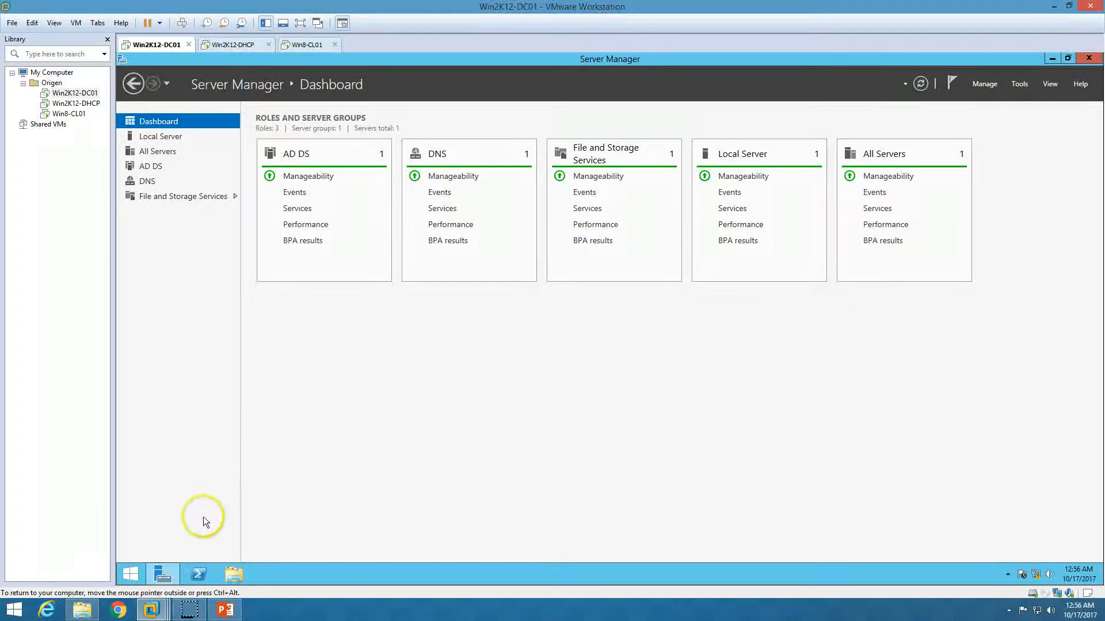
pyautogui.moveTo(172, 573)
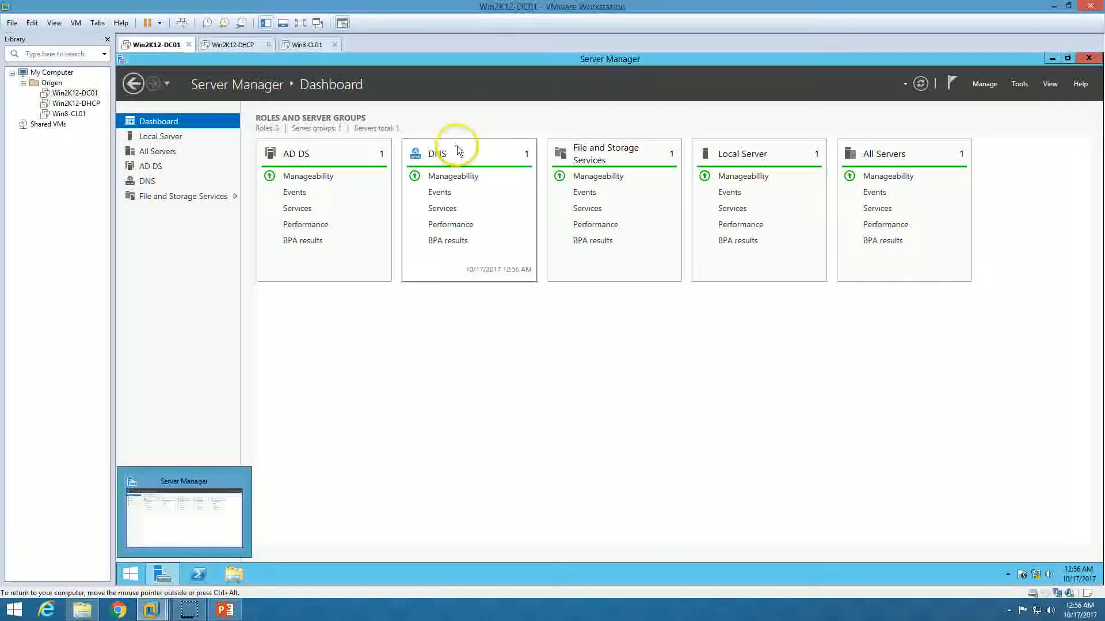
pyautogui.click(163, 573)
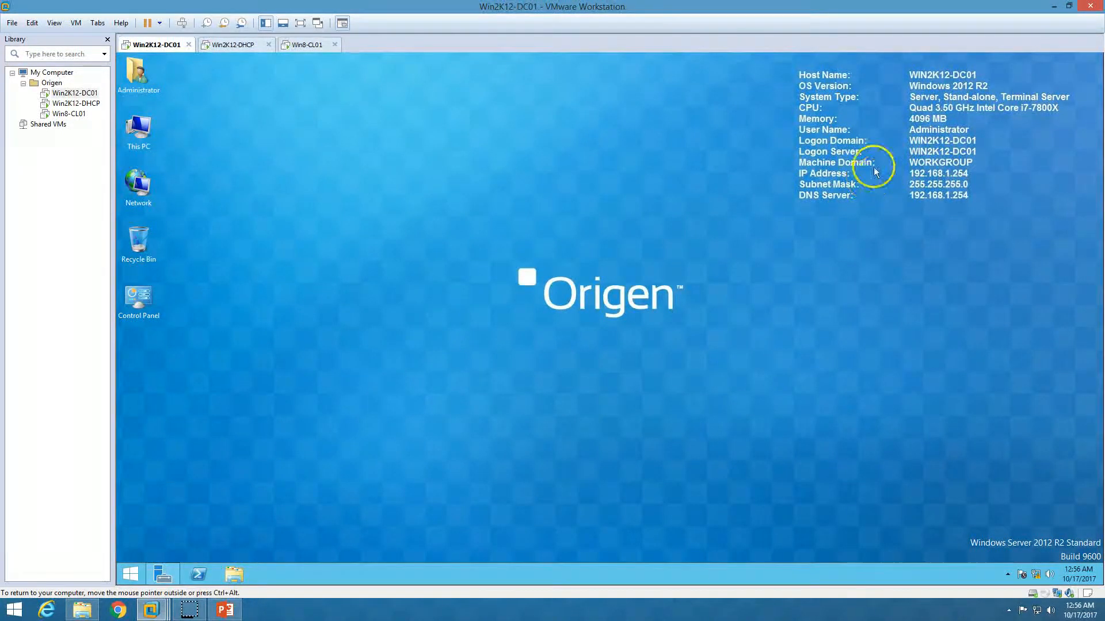
pyautogui.click(161, 574)
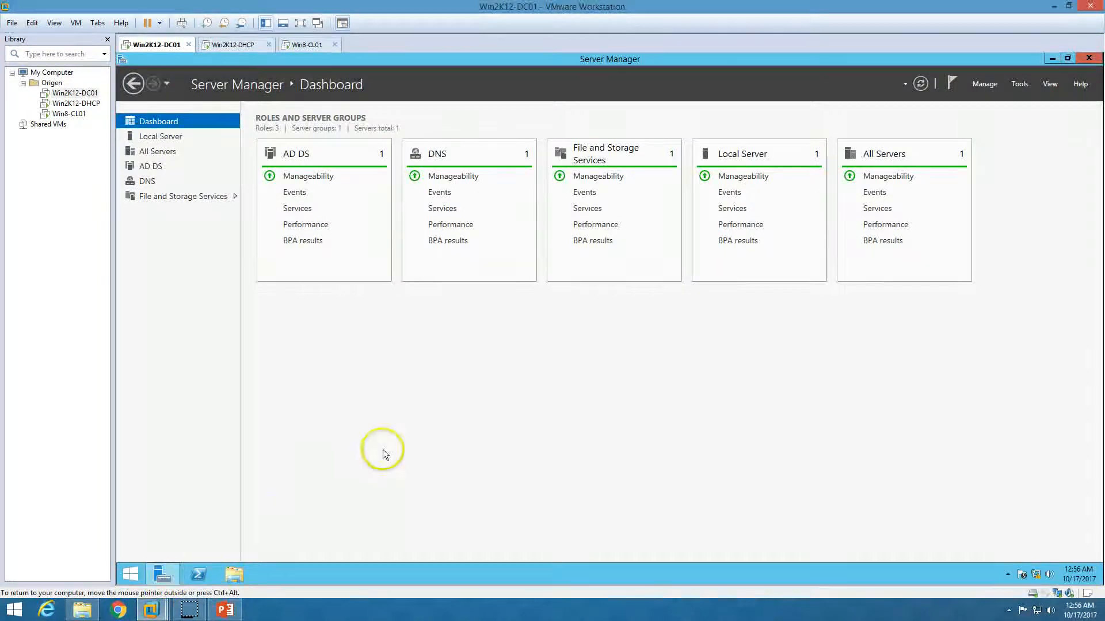
# - View the demo environment slide, then return to VMware's Win2K12-DHCP virtual machine
pyautogui.click(225, 609)
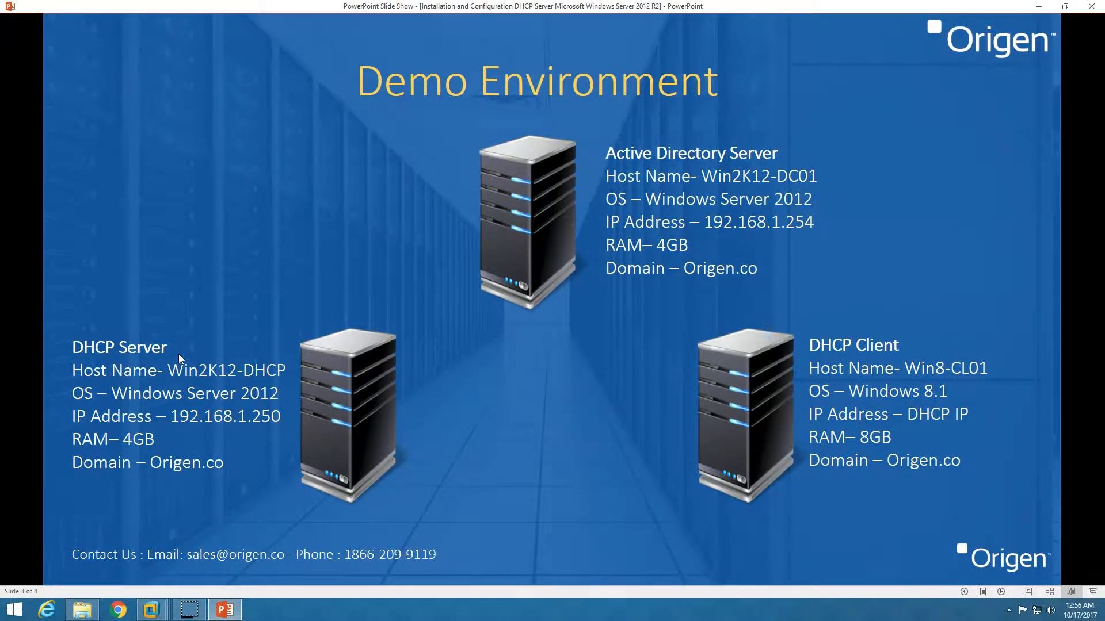
pyautogui.click(151, 610)
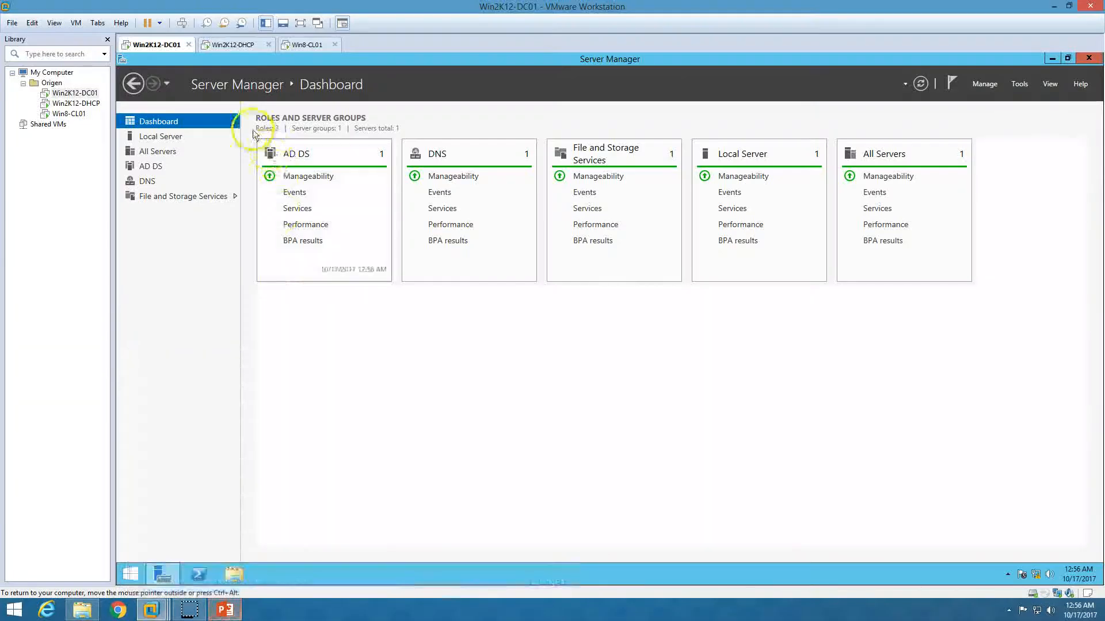
pyautogui.click(246, 46)
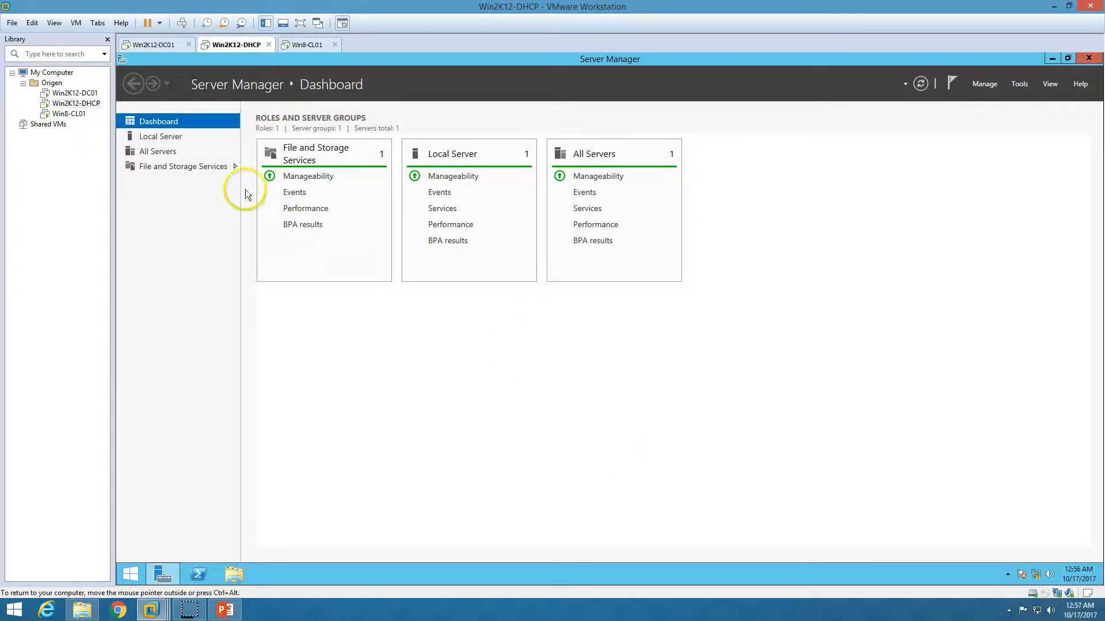
# - Open the Internet Protocol Version 4 properties of the Ethernet0 connection from Local Server
pyautogui.click(167, 137)
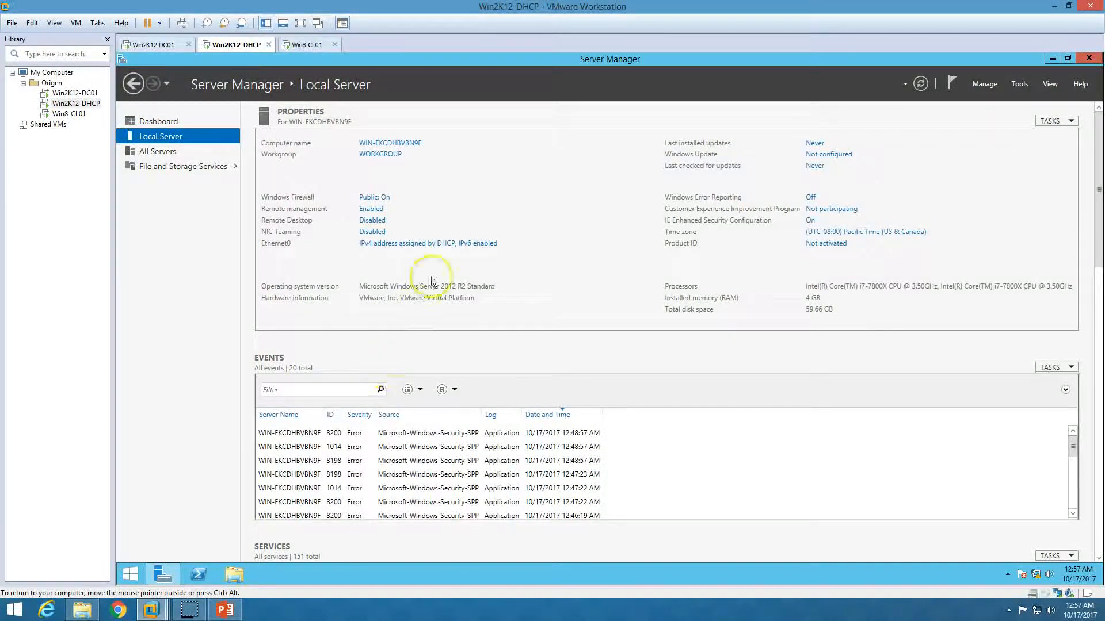
pyautogui.click(456, 248)
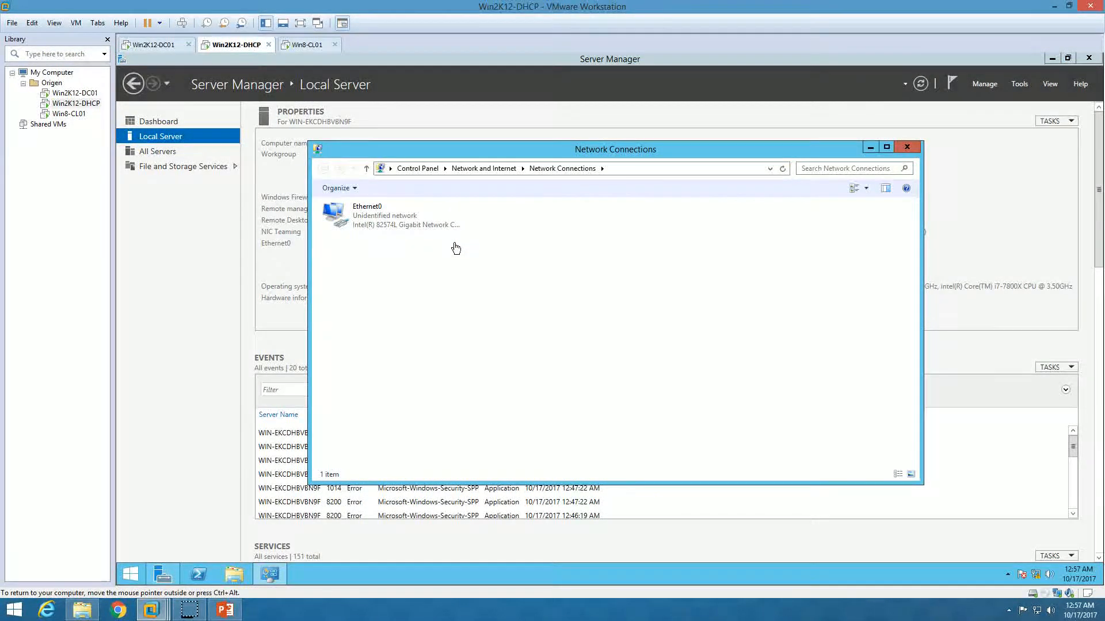
pyautogui.doubleClick(399, 220)
pyautogui.click(563, 411)
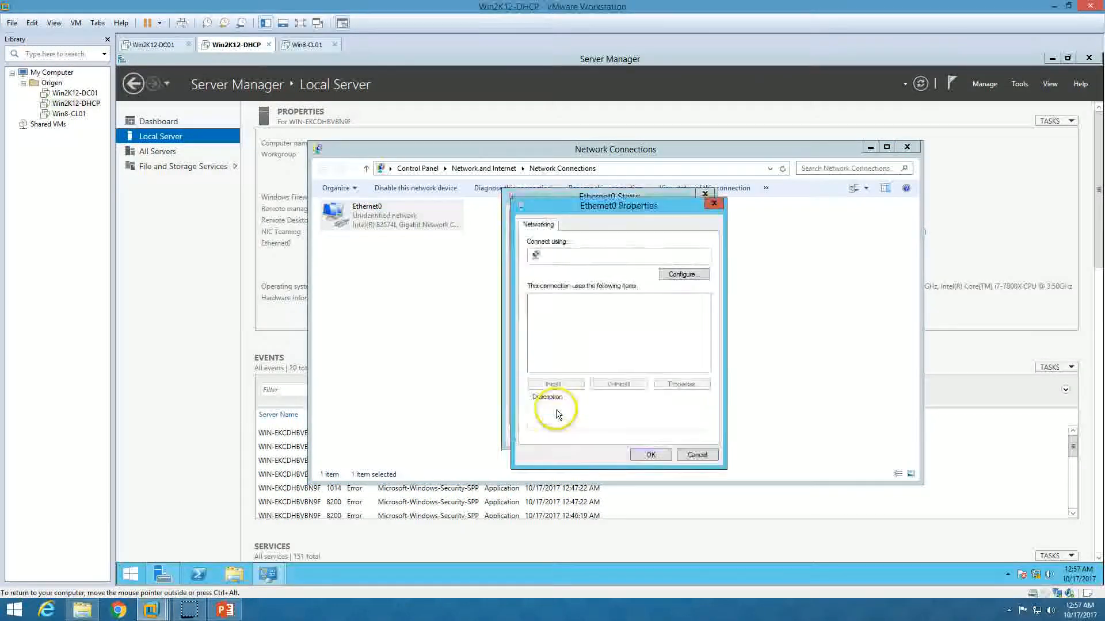
pyautogui.click(581, 358)
pyautogui.click(582, 368)
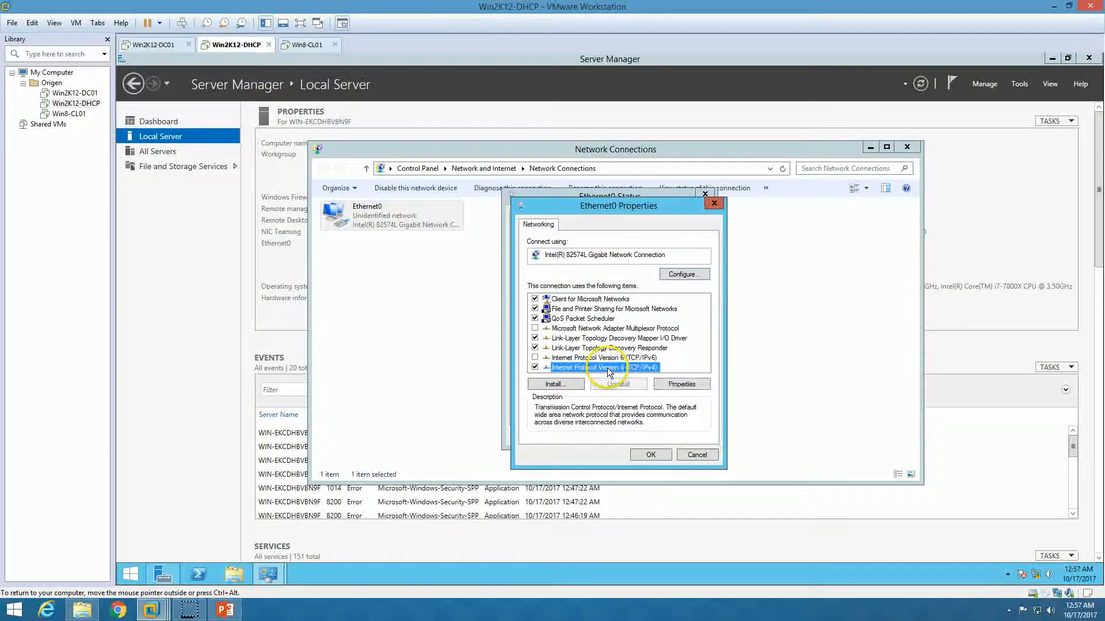
pyautogui.click(680, 384)
# - Assign static IP 192.168.1.100, mask 255.255.255.0, DNS 192.168.1.254, then refresh Local Server
pyautogui.click(662, 347)
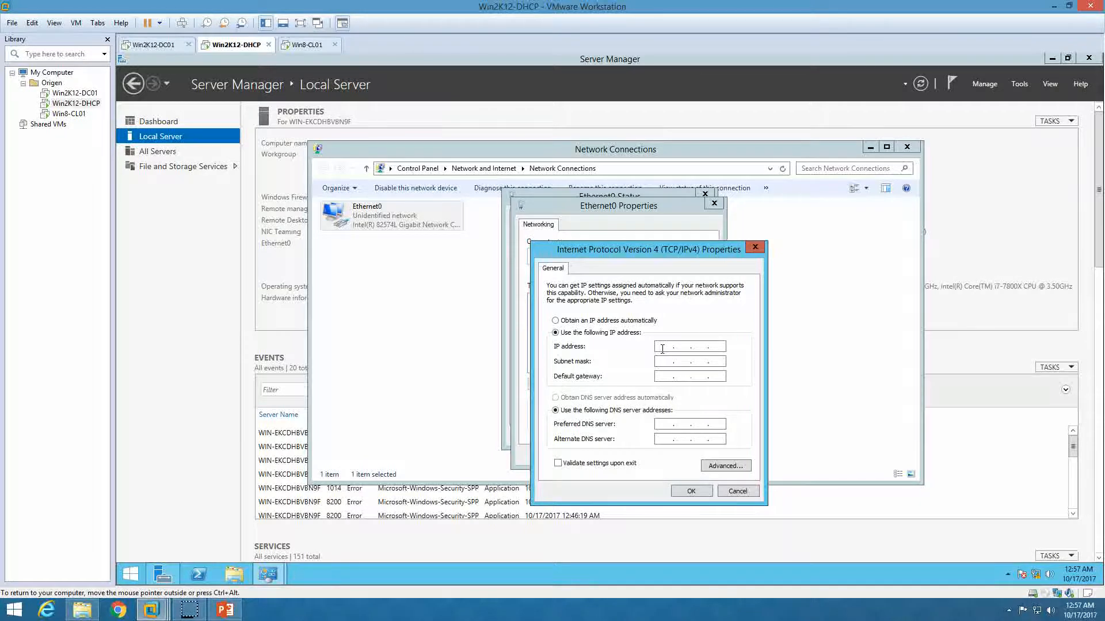
pyautogui.write('192 . 168 . 1 . 100')
pyautogui.press('Tab')
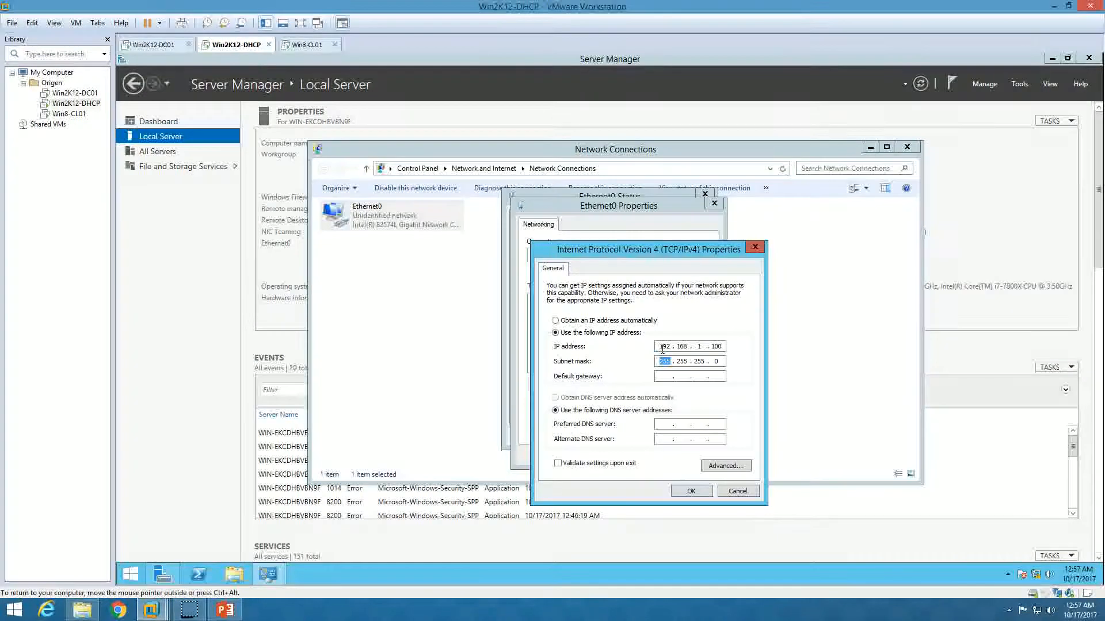
pyautogui.press('Tab')
pyautogui.press('Tab')
pyautogui.press('Tab')
pyautogui.write('192.')
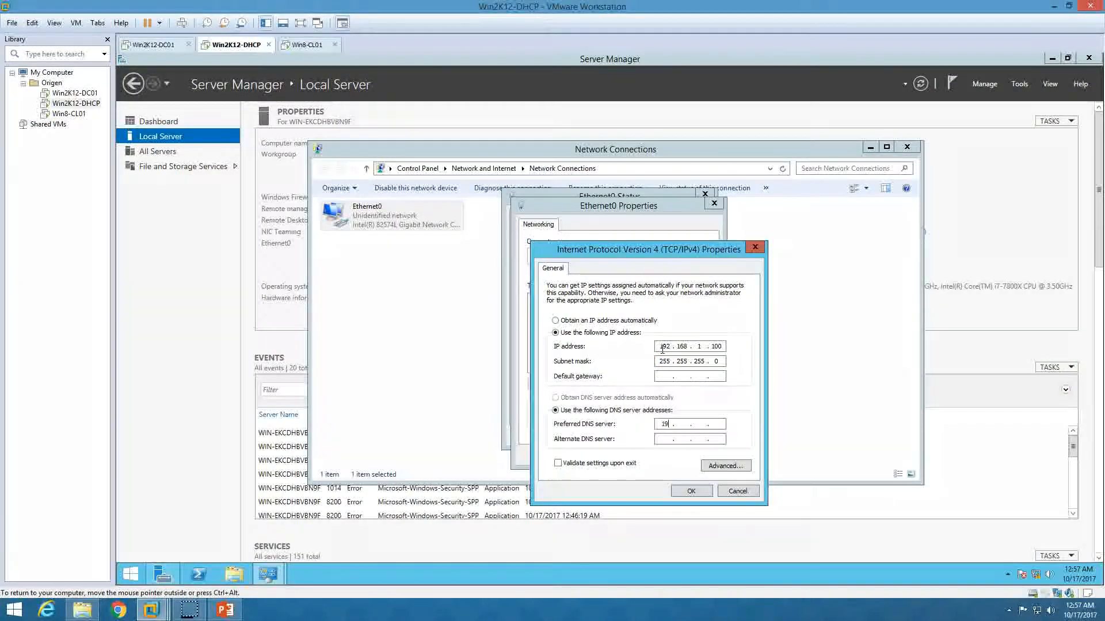
pyautogui.write('168.')
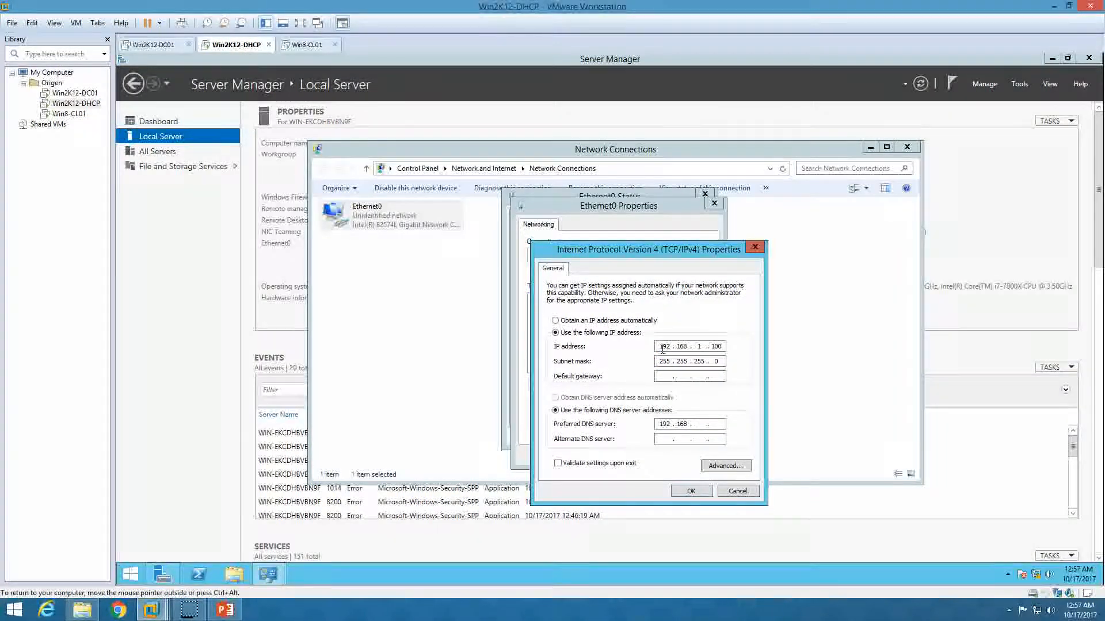
pyautogui.write('1.254')
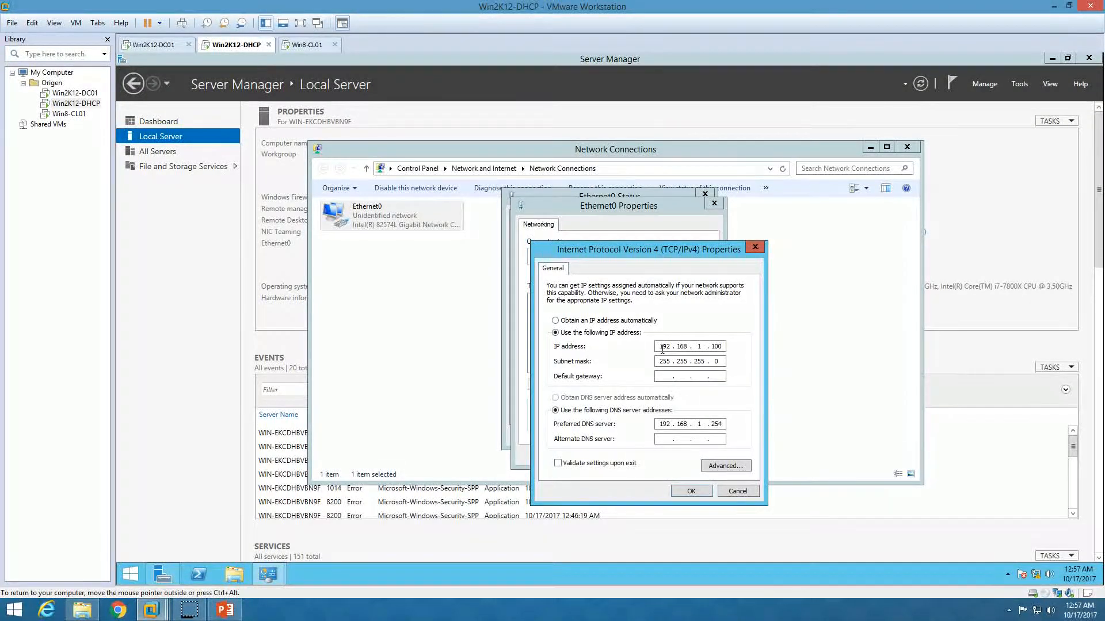
pyautogui.click(690, 491)
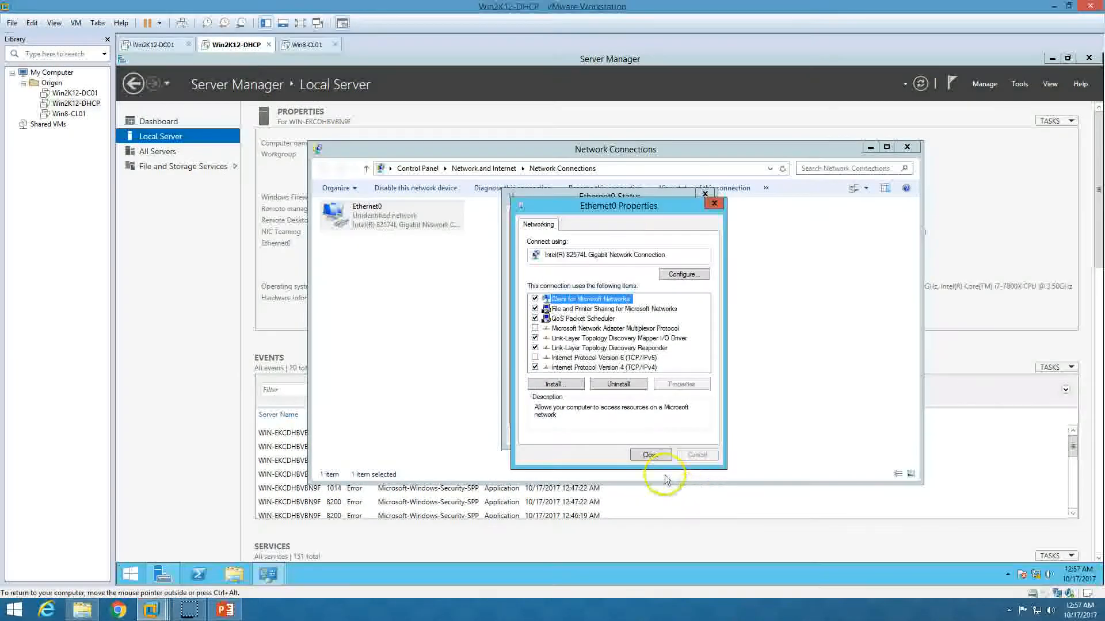
pyautogui.click(649, 454)
pyautogui.click(690, 436)
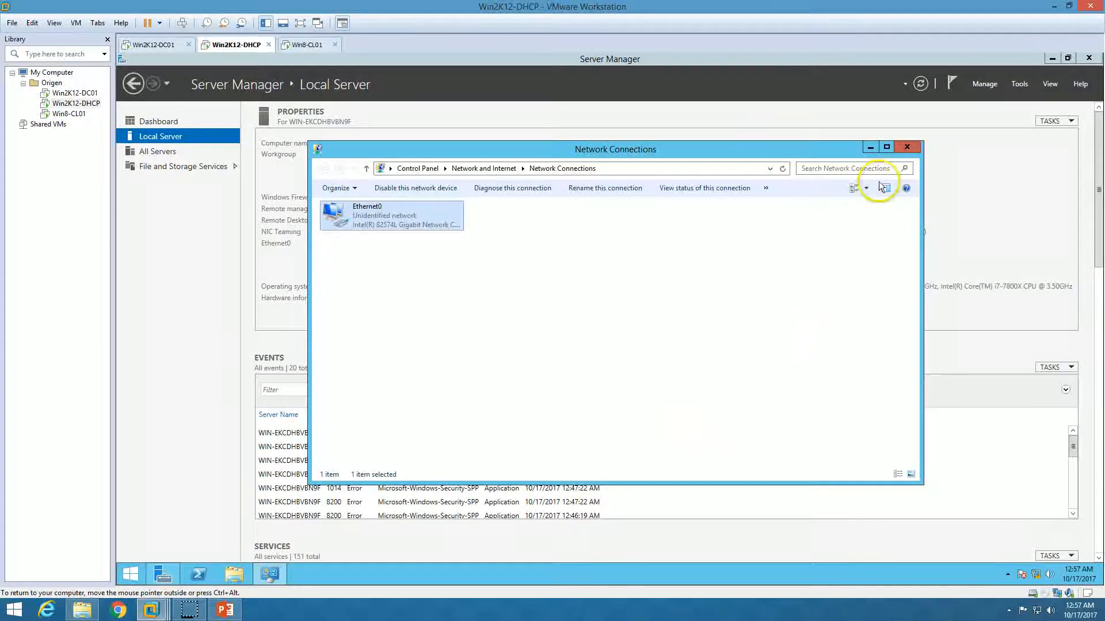
pyautogui.click(907, 148)
pyautogui.click(920, 84)
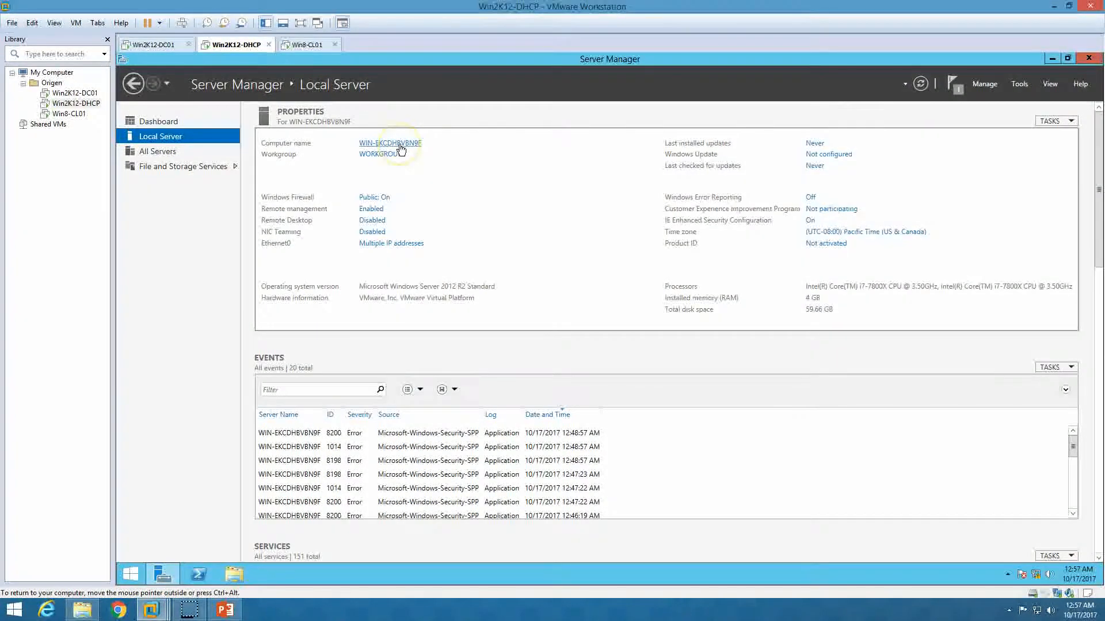
# - Rename the computer to Win2K12-DHCP and make it a member of the origen.co domain
pyautogui.click(920, 84)
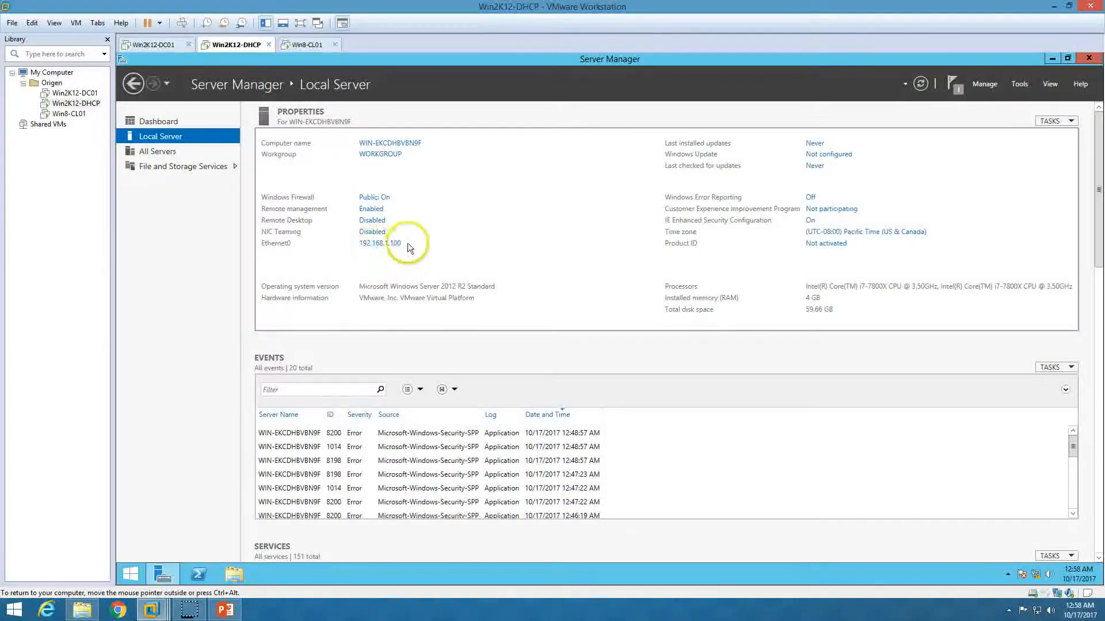
pyautogui.click(381, 144)
pyautogui.click(413, 281)
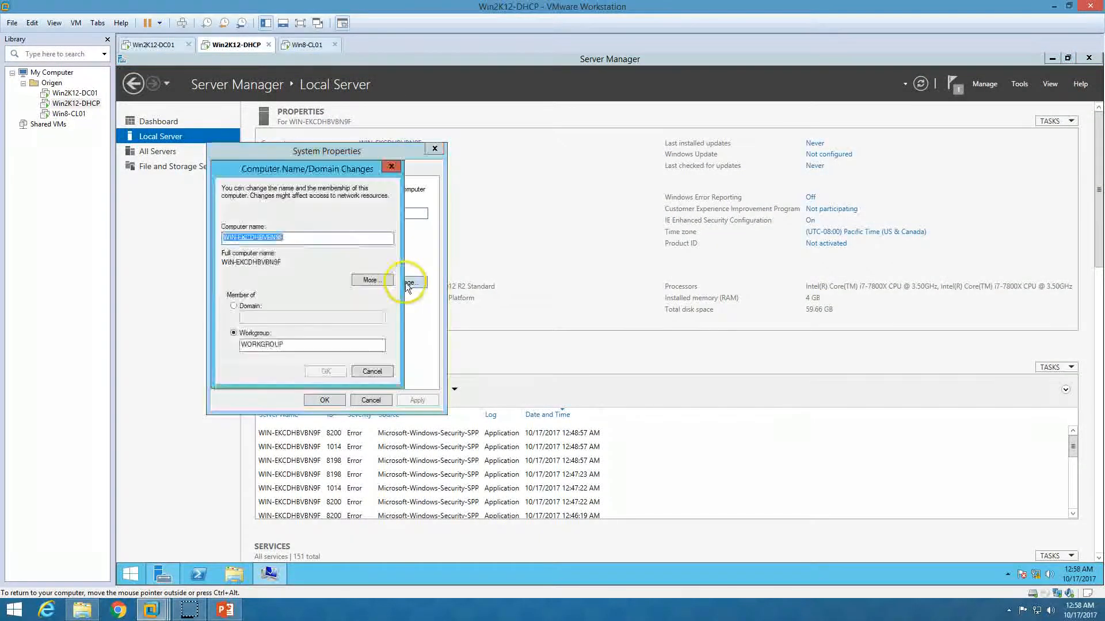
pyautogui.write('Win')
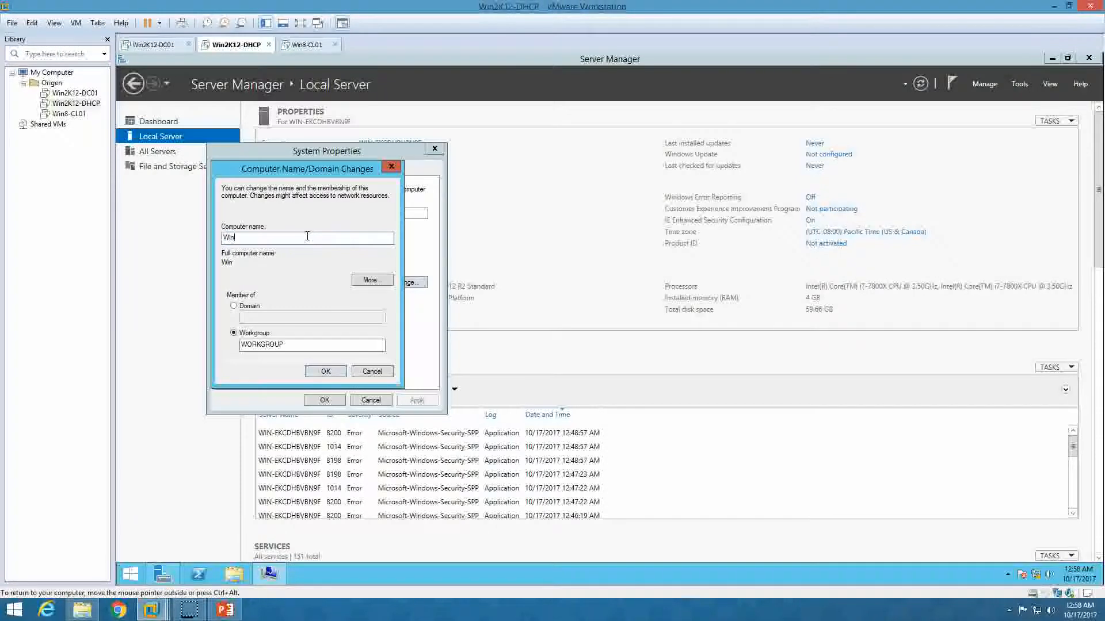
pyautogui.write('2K')
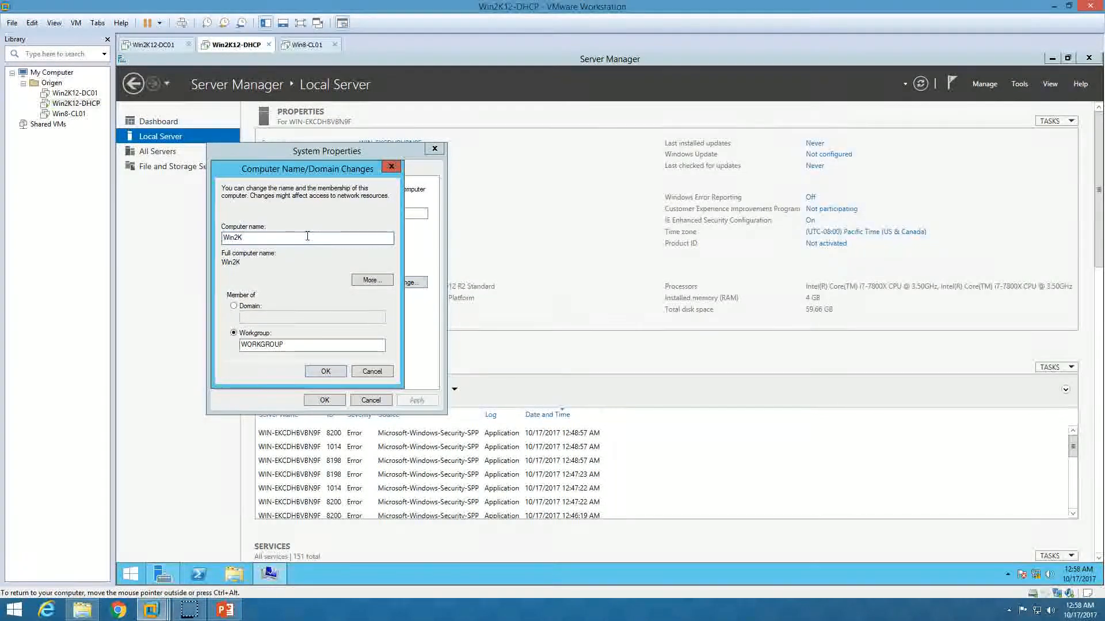
pyautogui.write('12-DHCP')
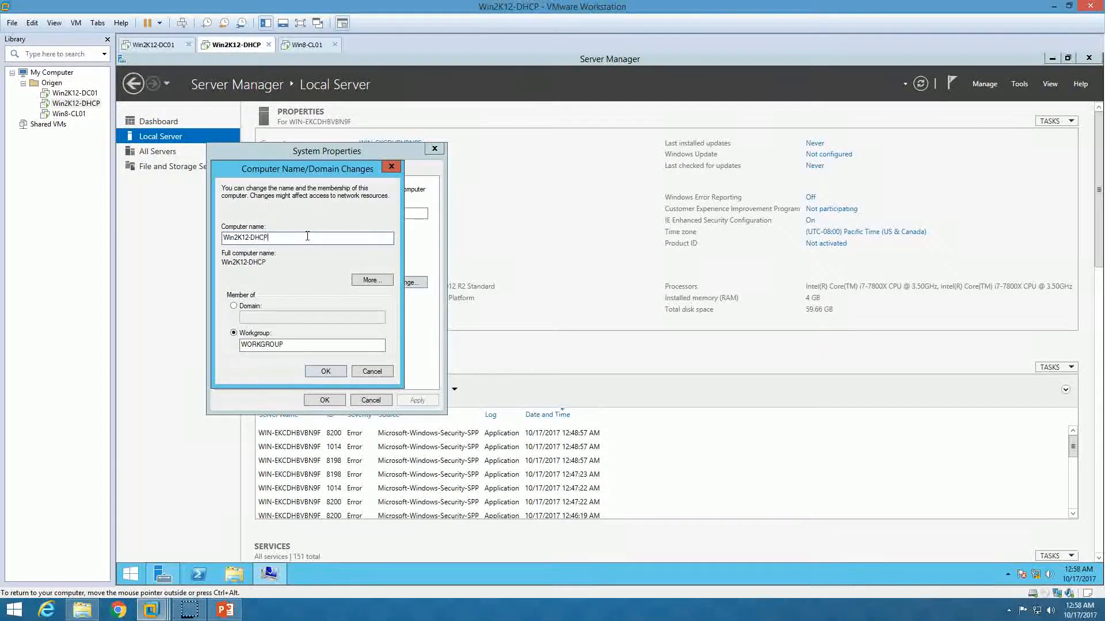
pyautogui.click(249, 306)
pyautogui.click(258, 317)
pyautogui.write('origen.co')
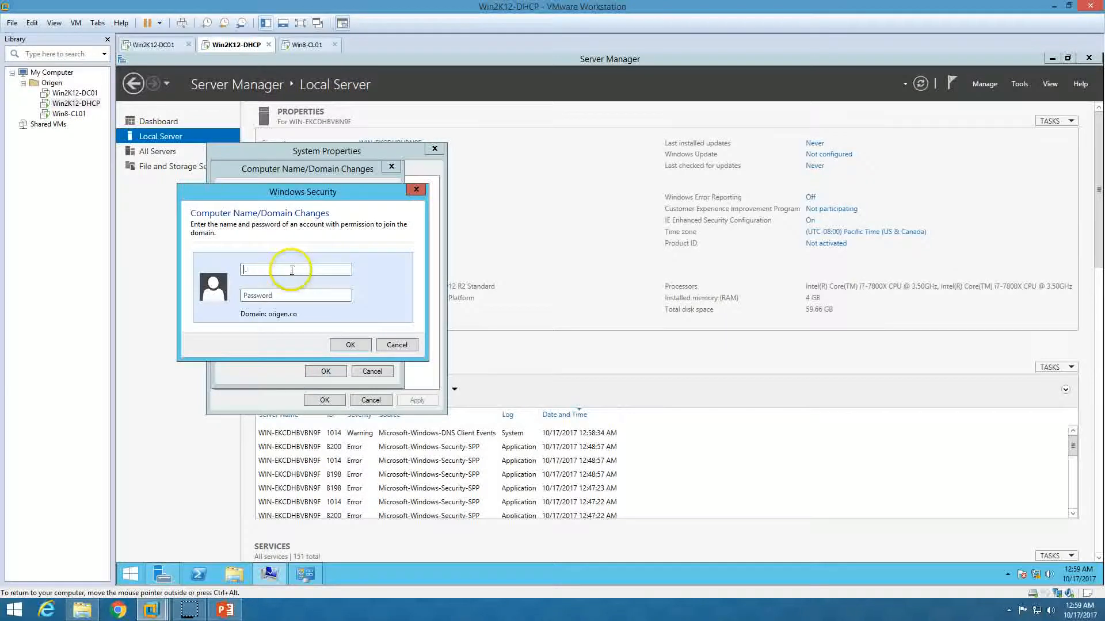
# - Authenticate with domain administrator credentials, restart the server, and switch to Win2K12-DC01
pyautogui.write('Administrator')
pyautogui.press('Tab')
pyautogui.write('Pa$$w0rd')
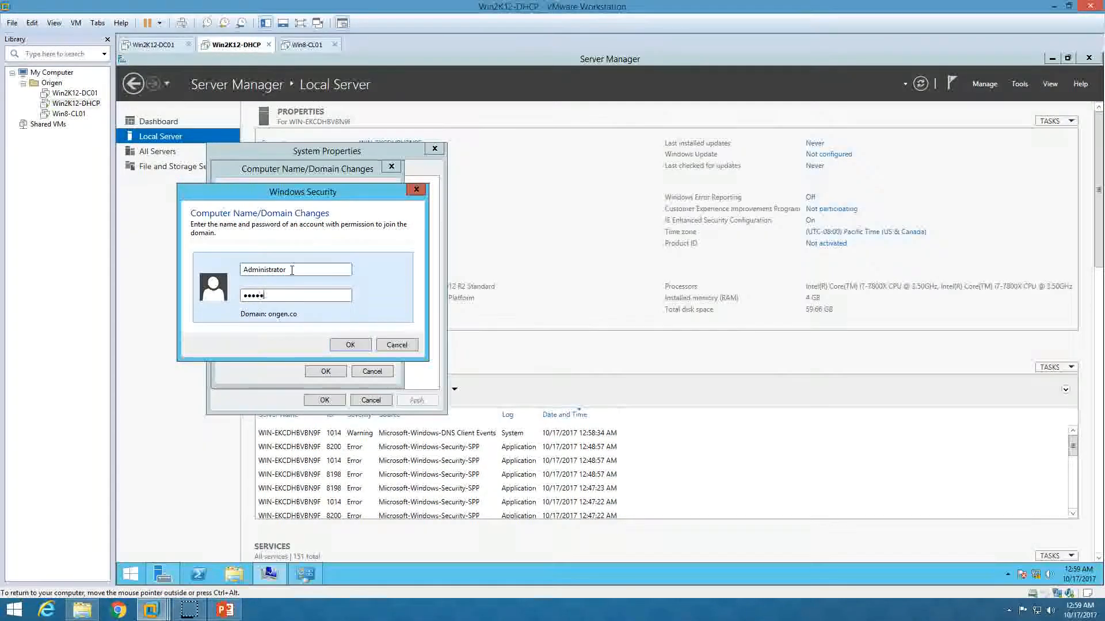
pyautogui.press('Return')
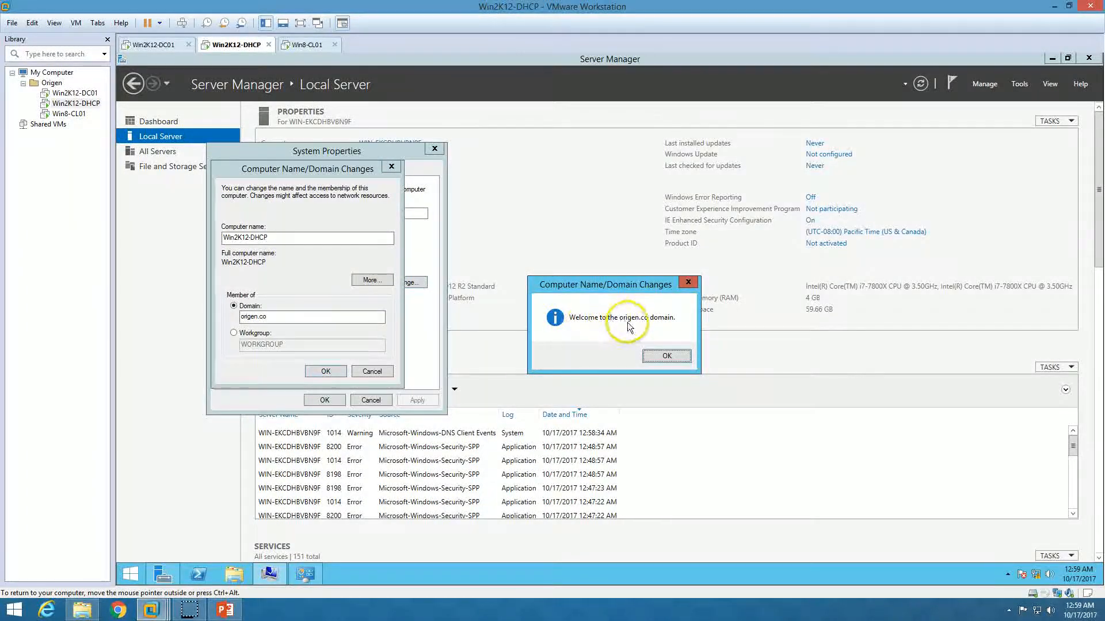
pyautogui.click(666, 356)
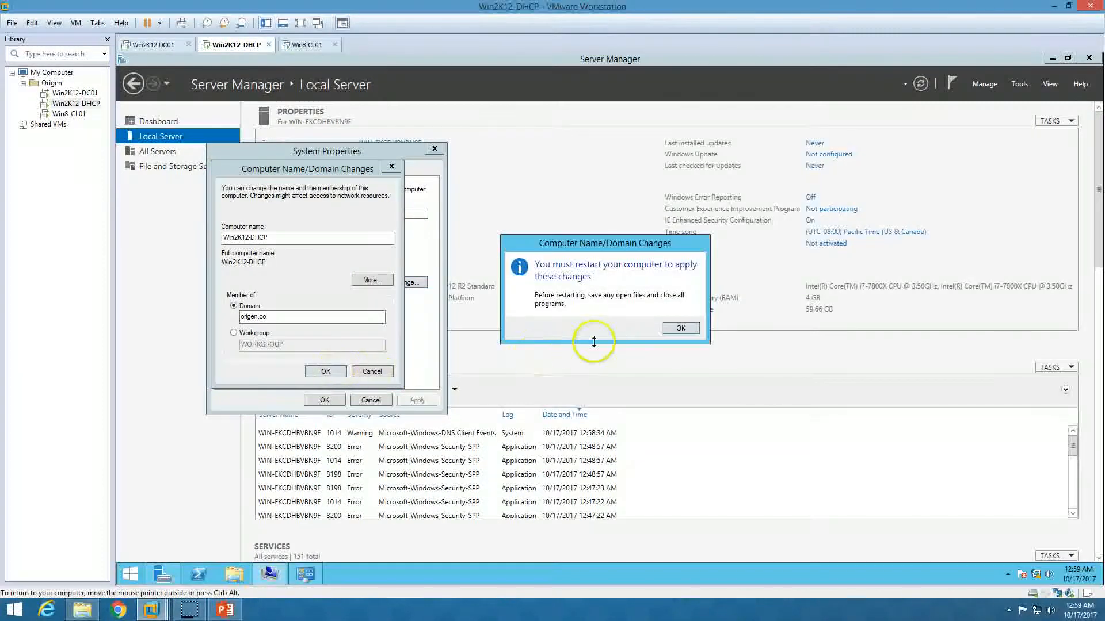
pyautogui.click(680, 328)
pyautogui.click(325, 400)
pyautogui.click(612, 324)
pyautogui.click(160, 40)
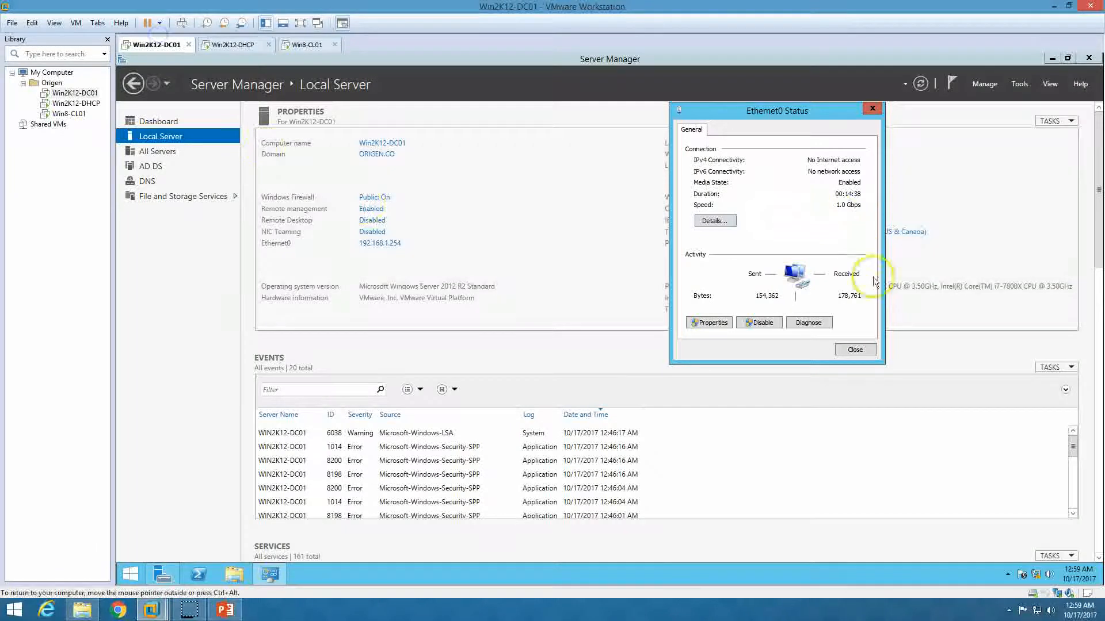
# - In Active Directory Users and Computers, start copying the existing user in ORIGEN/Users
pyautogui.click(855, 350)
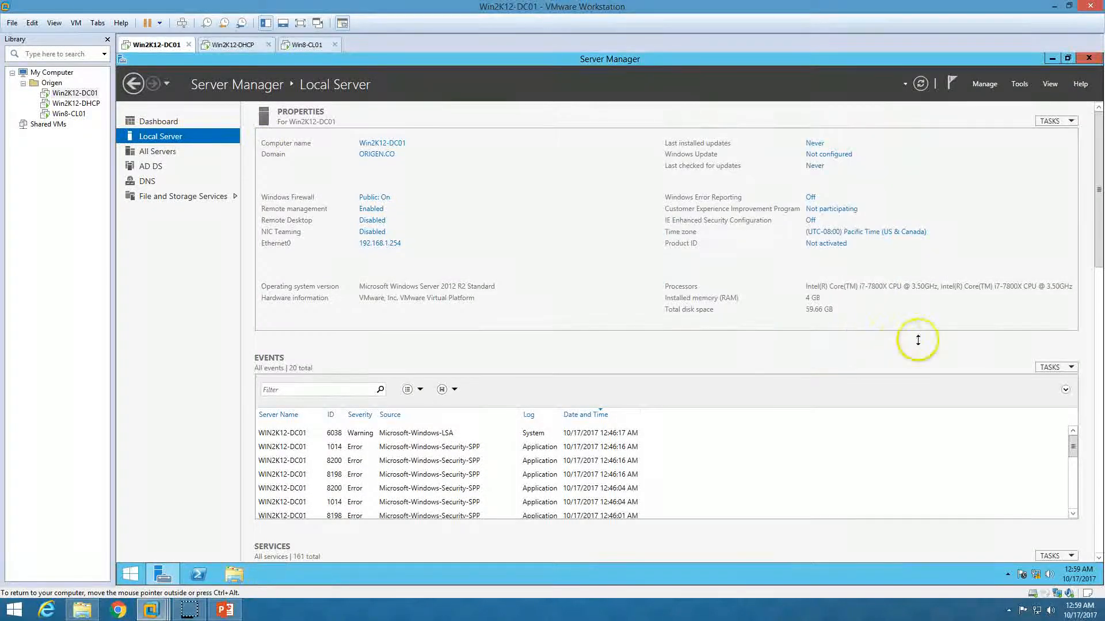
pyautogui.click(1019, 83)
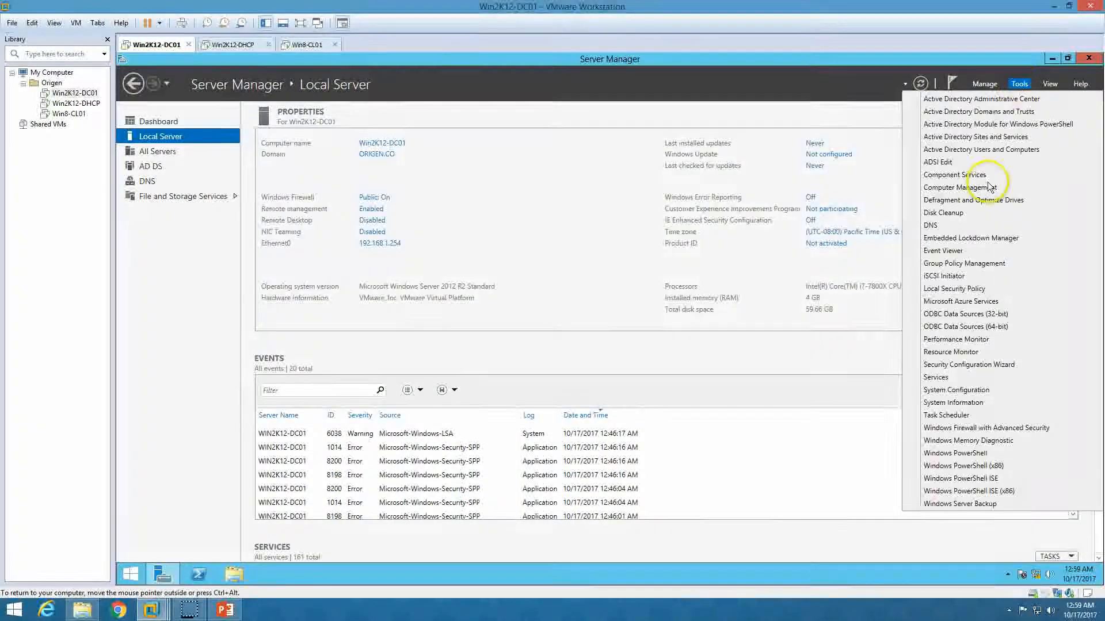
pyautogui.click(1010, 151)
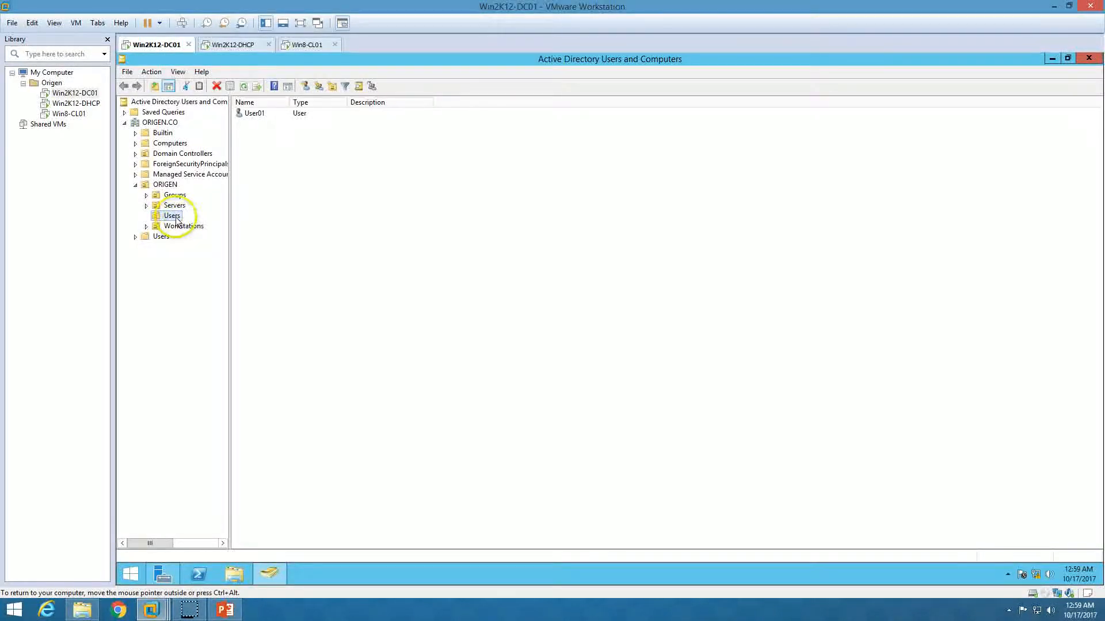
pyautogui.click(176, 217)
pyautogui.rightClick(176, 216)
pyautogui.click(377, 128)
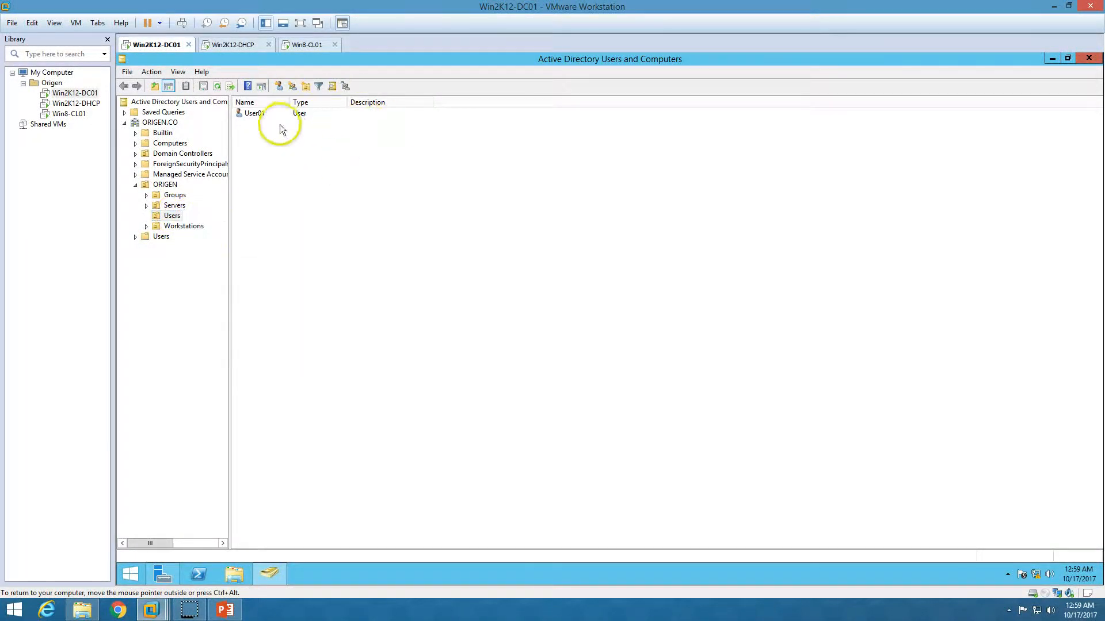
pyautogui.doubleClick(264, 114)
pyautogui.rightClick(264, 114)
pyautogui.click(294, 121)
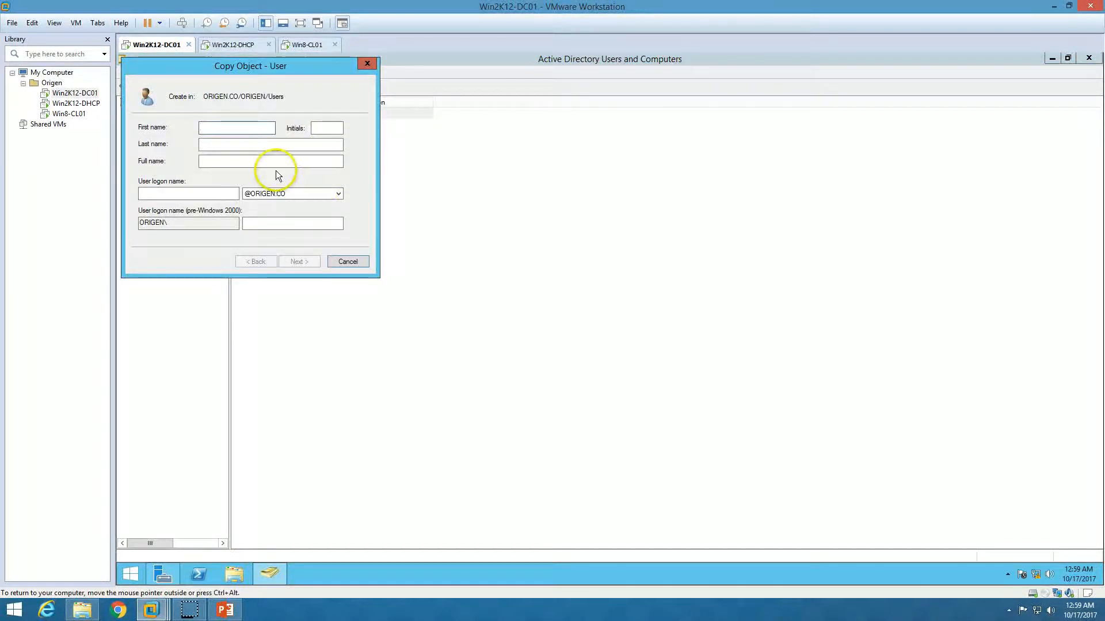
# - Create the DHCPAdmin account with matching logon name and password, then switch to Win2K12-DHCP
pyautogui.write('DHCPAdmin')
pyautogui.press('Tab')
pyautogui.press('Tab')
pyautogui.press('Tab')
pyautogui.hotkey('ctrl', 'c')
pyautogui.press('Tab')
pyautogui.hotkey('ctrl', 'v')
pyautogui.press('Return')
pyautogui.write('*****')
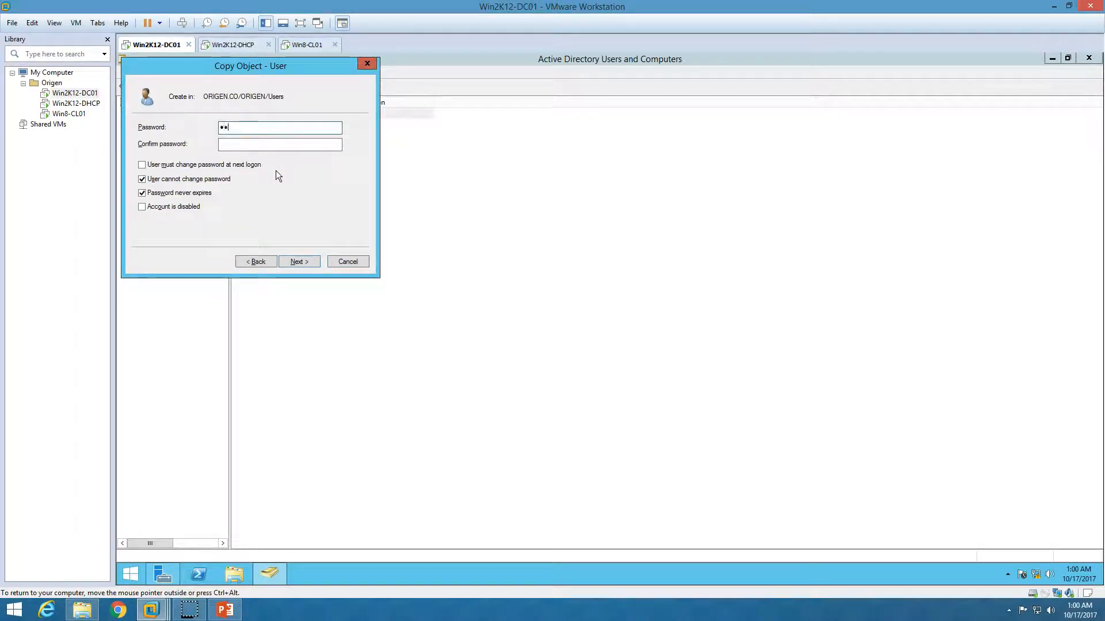
pyautogui.write('***')
pyautogui.press('Tab')
pyautogui.write('*****')
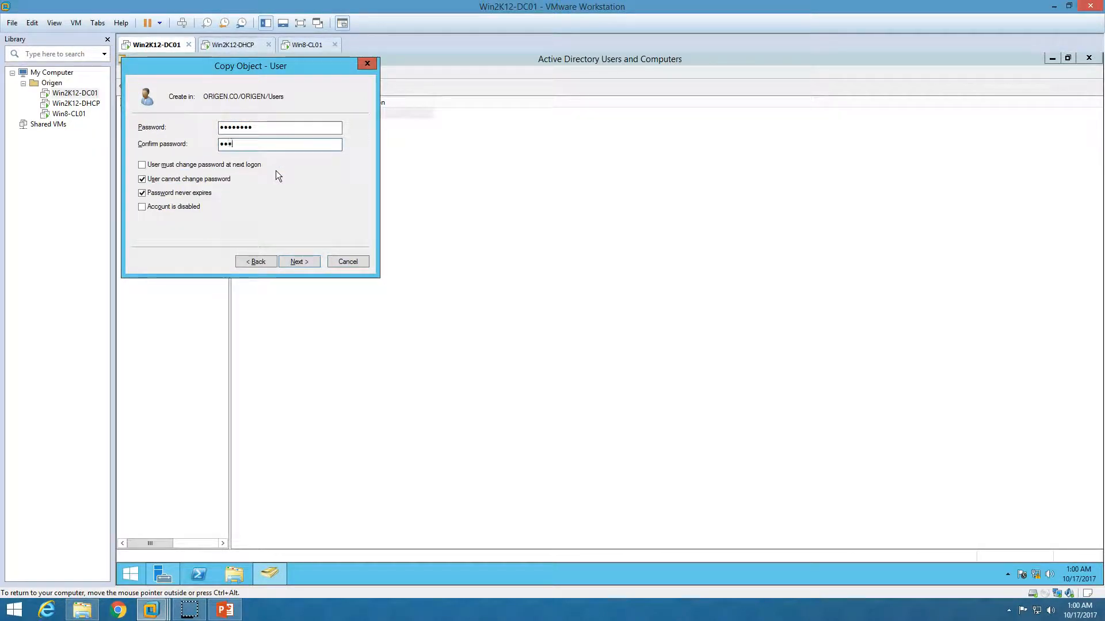
pyautogui.write('***')
pyautogui.click(305, 262)
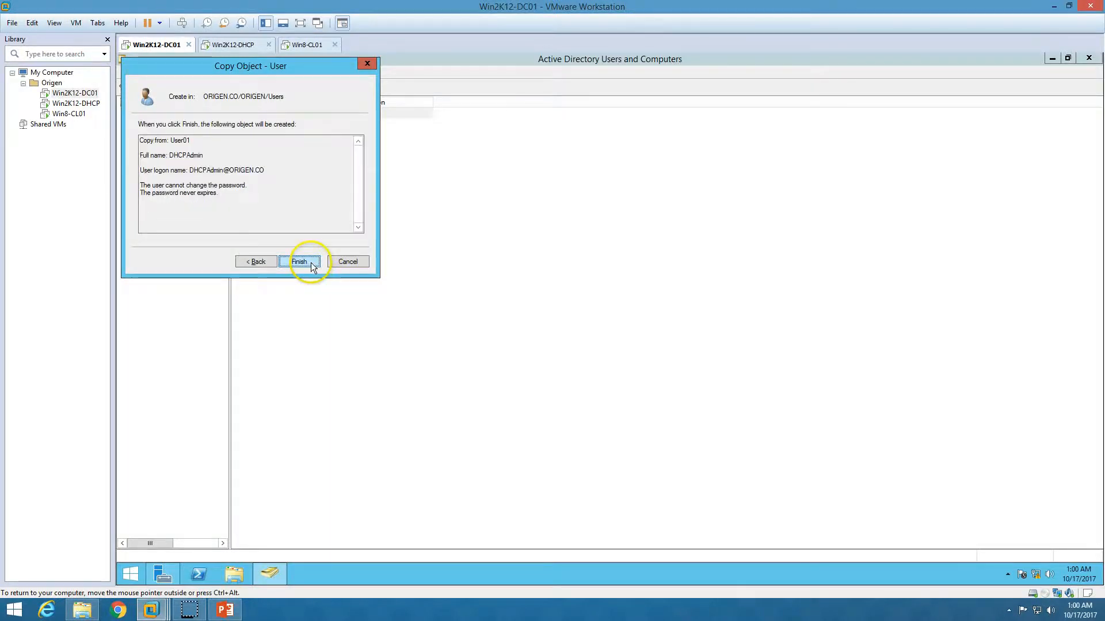
pyautogui.click(311, 263)
pyautogui.click(233, 45)
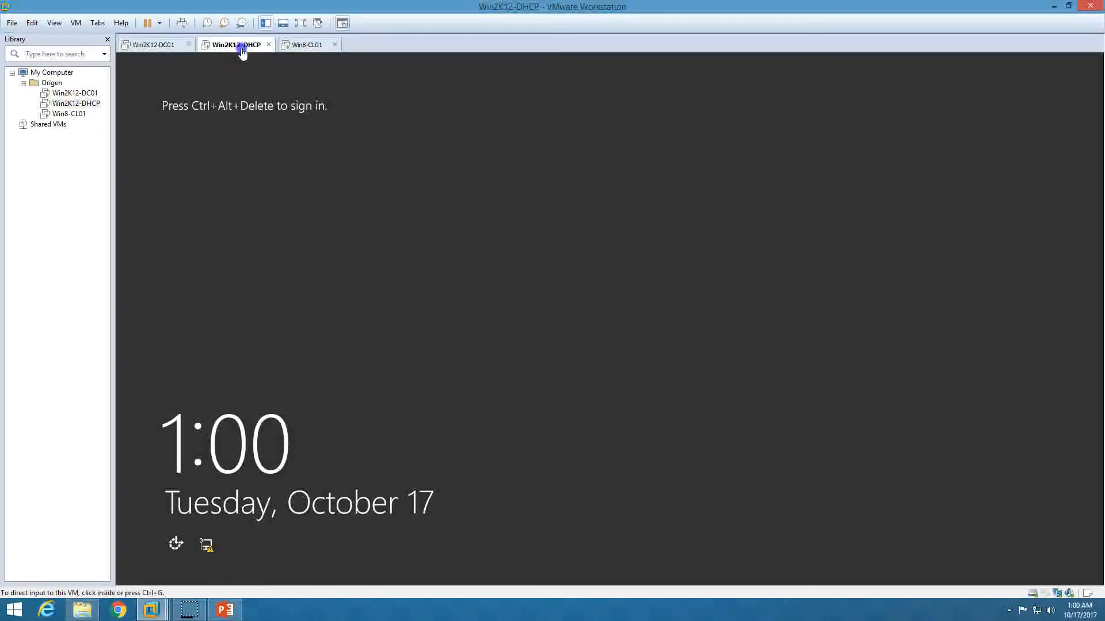
# - On Win2K12-DHCP's sign-in screen, choose Other user and sign in as DHCPAdmin with its password
pyautogui.click(170, 45)
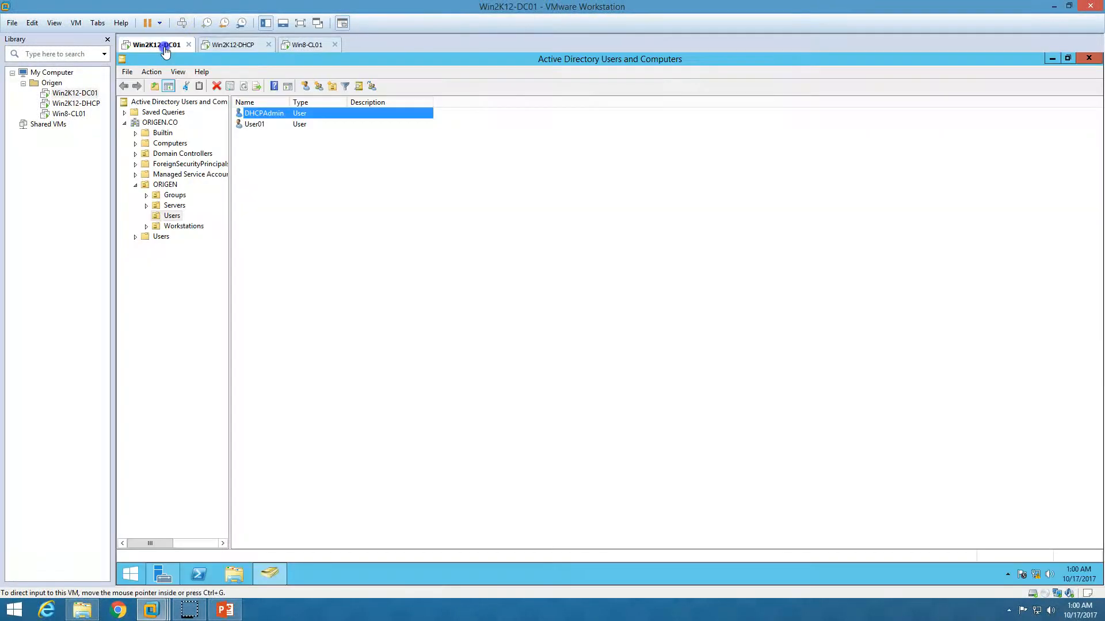
pyautogui.click(243, 51)
pyautogui.click(181, 24)
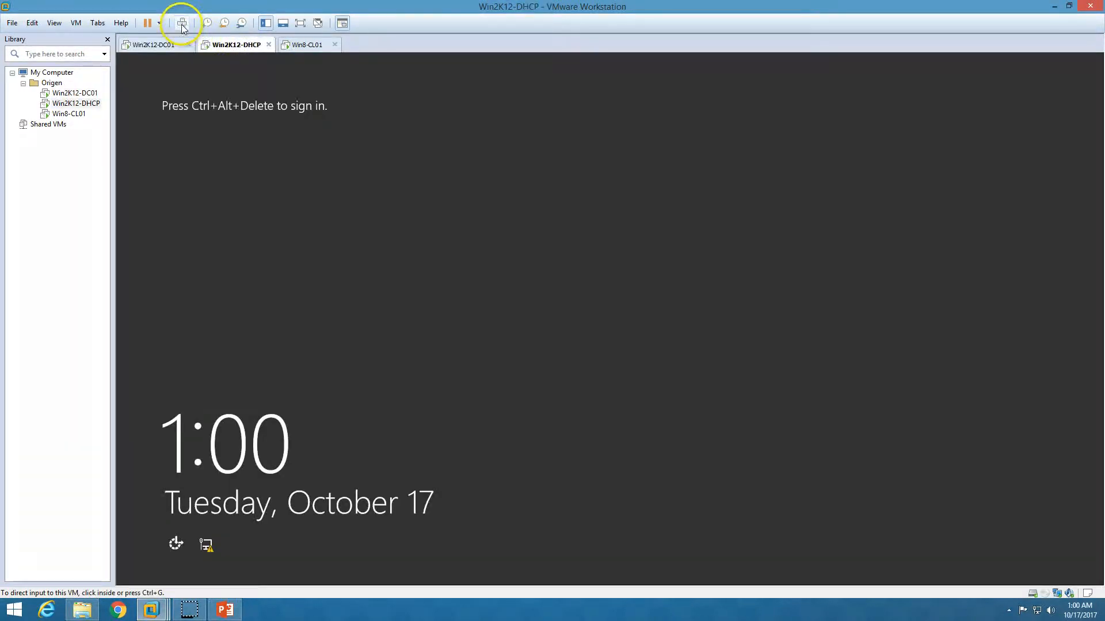
pyautogui.click(181, 24)
pyautogui.click(647, 241)
pyautogui.click(432, 214)
pyautogui.click(693, 255)
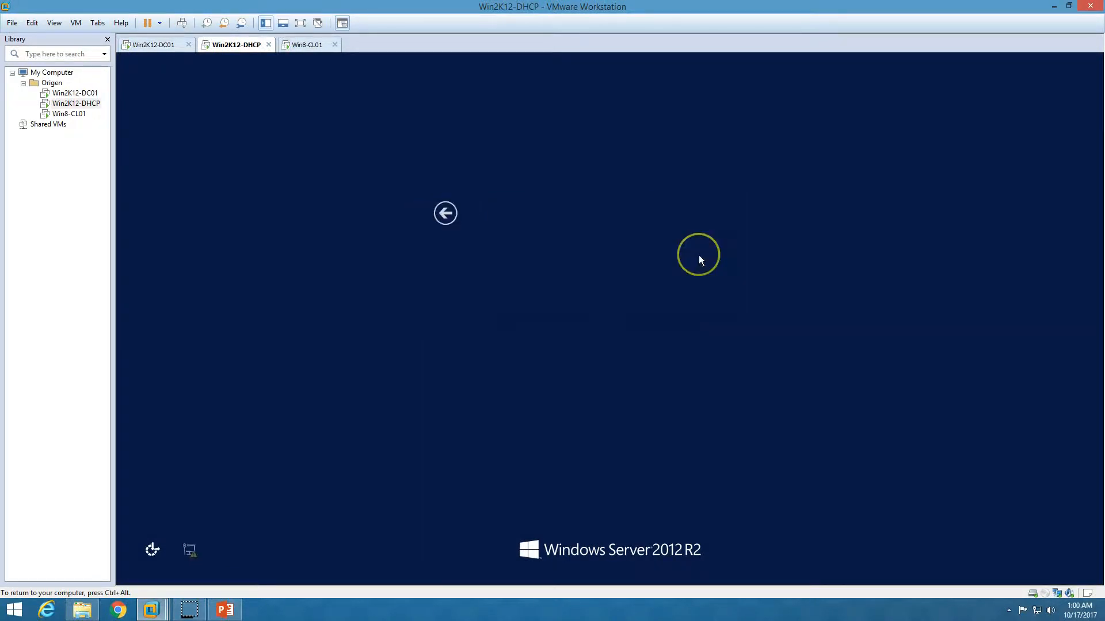
pyautogui.write('DHCPAdmin')
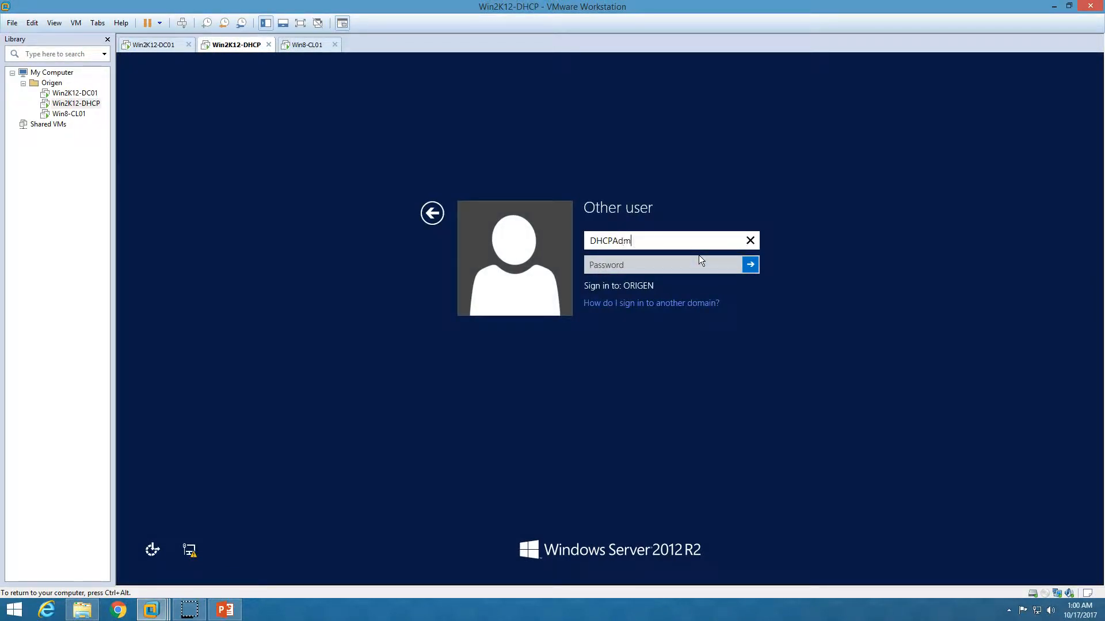
pyautogui.press('Tab')
pyautogui.write('Pa$$w0rd')
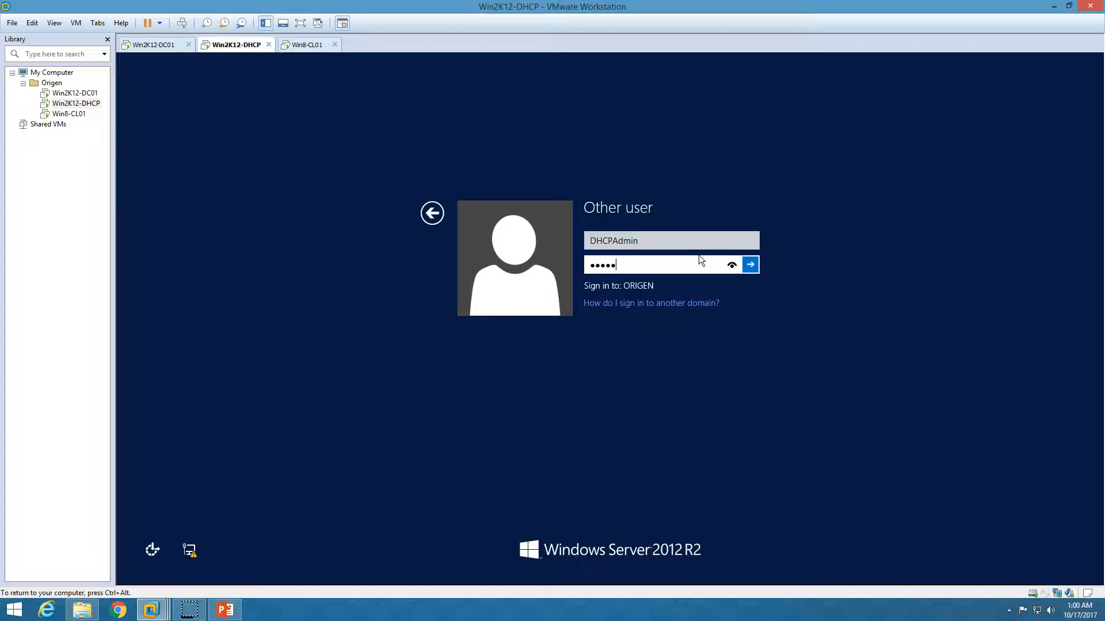
pyautogui.press('Return')
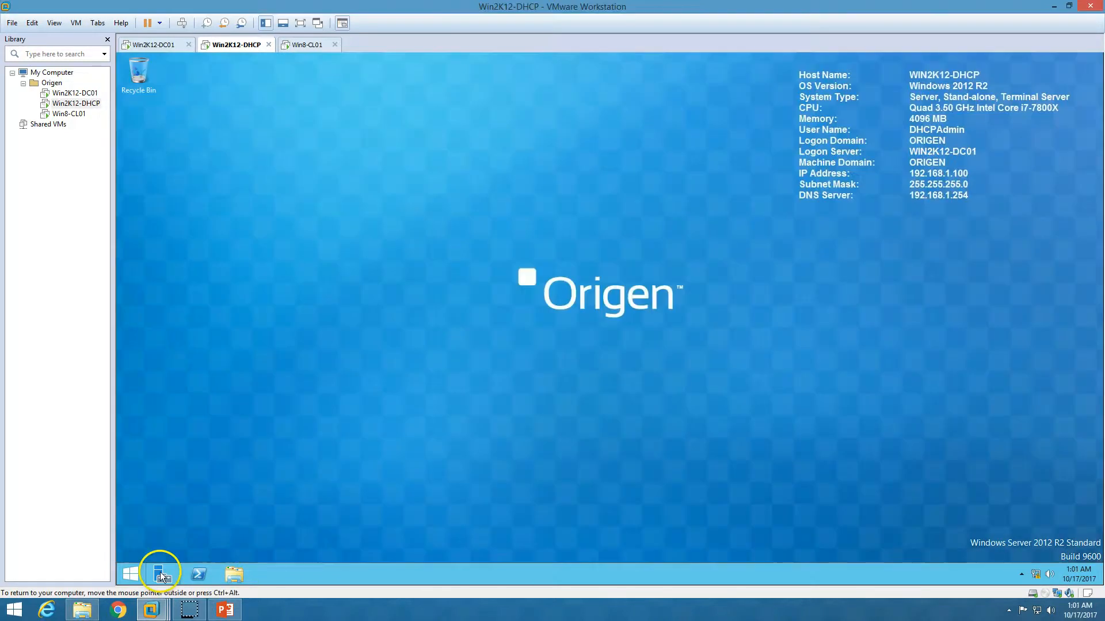
# - Open Server Manager, hide the Welcome panel, and return to the Dashboard after viewing Local Server
pyautogui.click(161, 575)
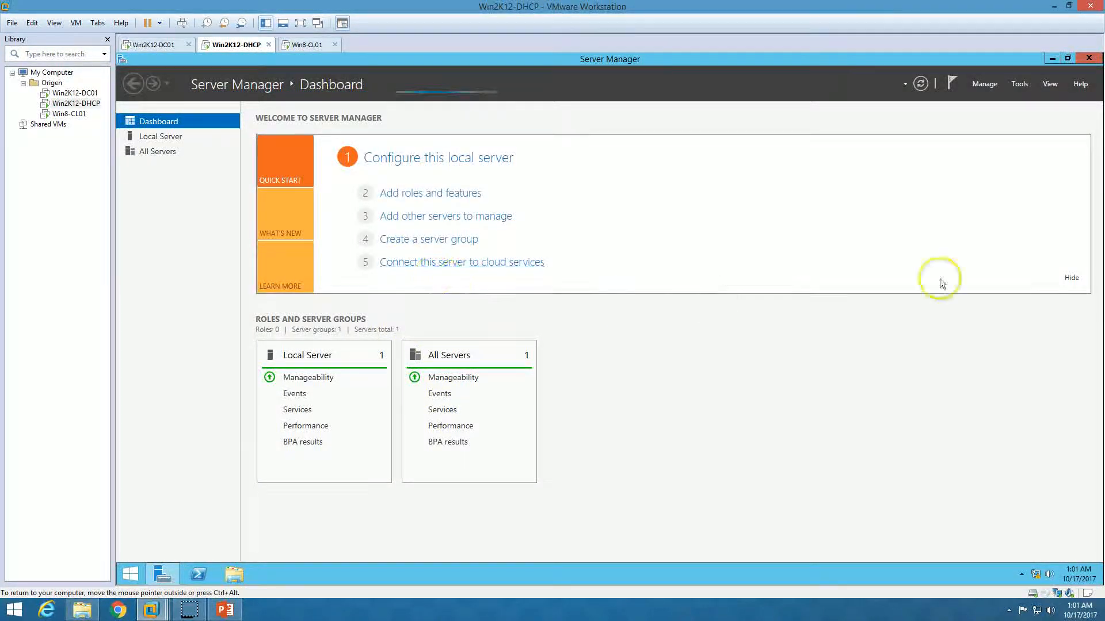
pyautogui.click(1071, 279)
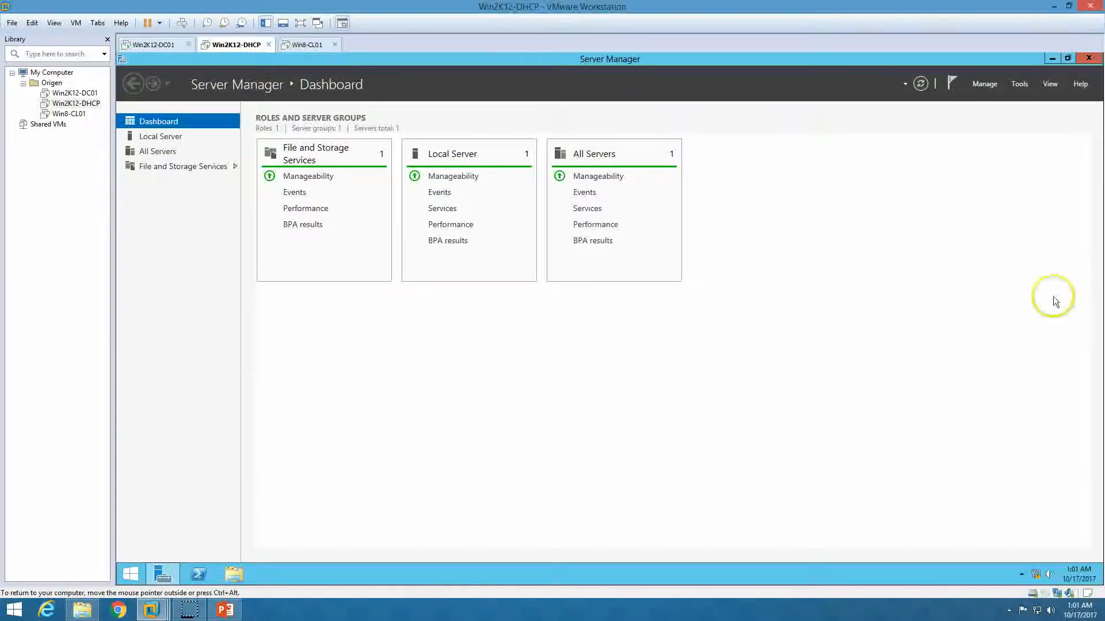
pyautogui.click(170, 138)
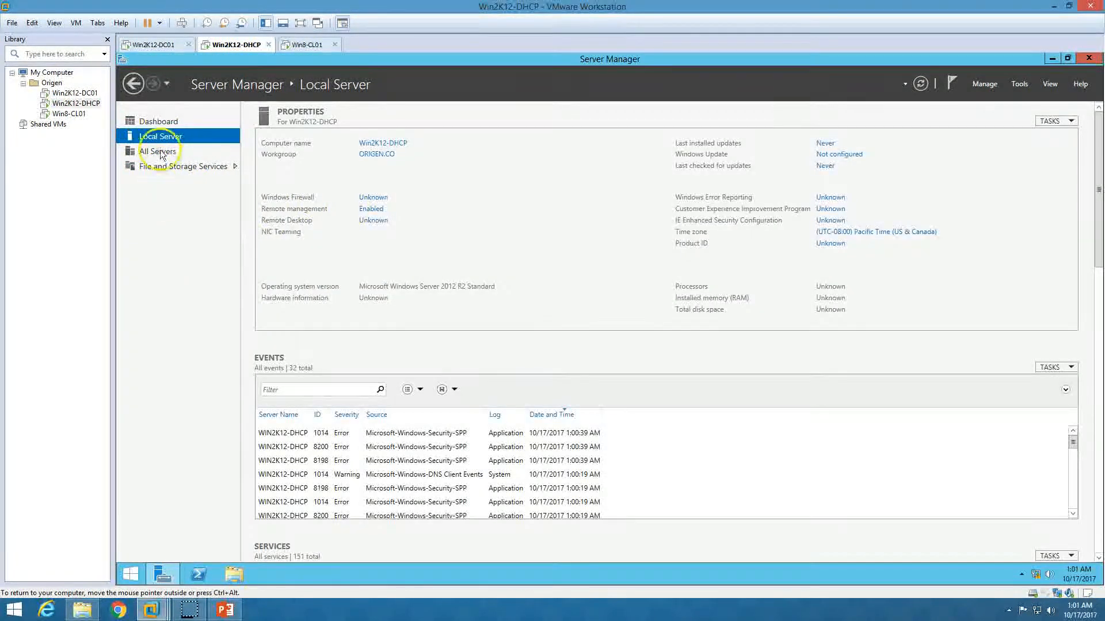
pyautogui.click(164, 122)
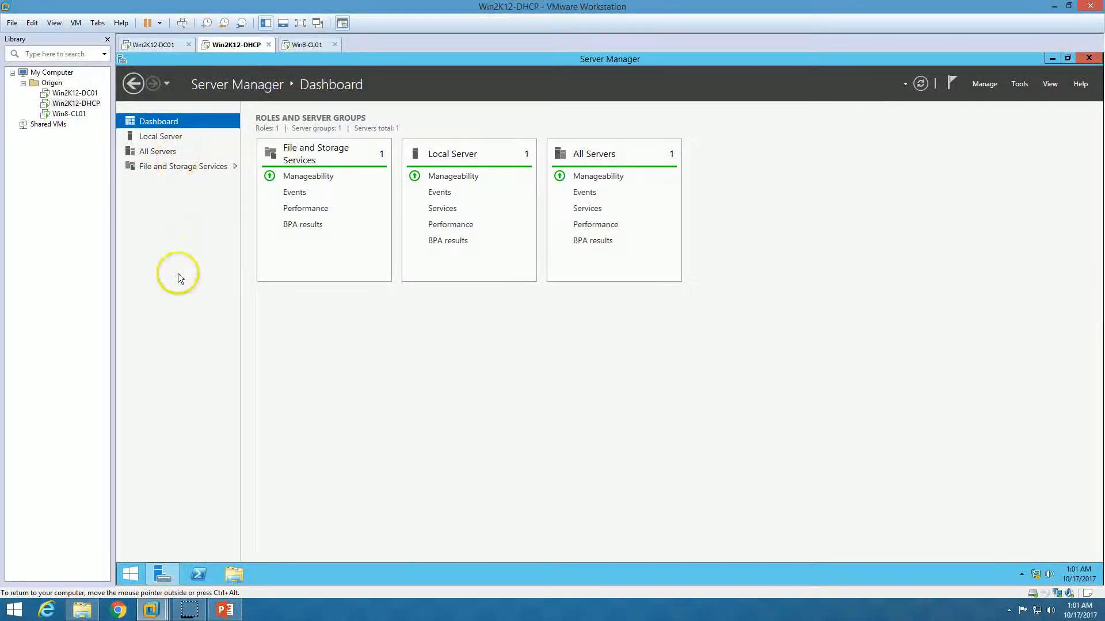
# - Start Add Roles and Features, select DHCP Server with its management tools, and reach Features
pyautogui.click(988, 85)
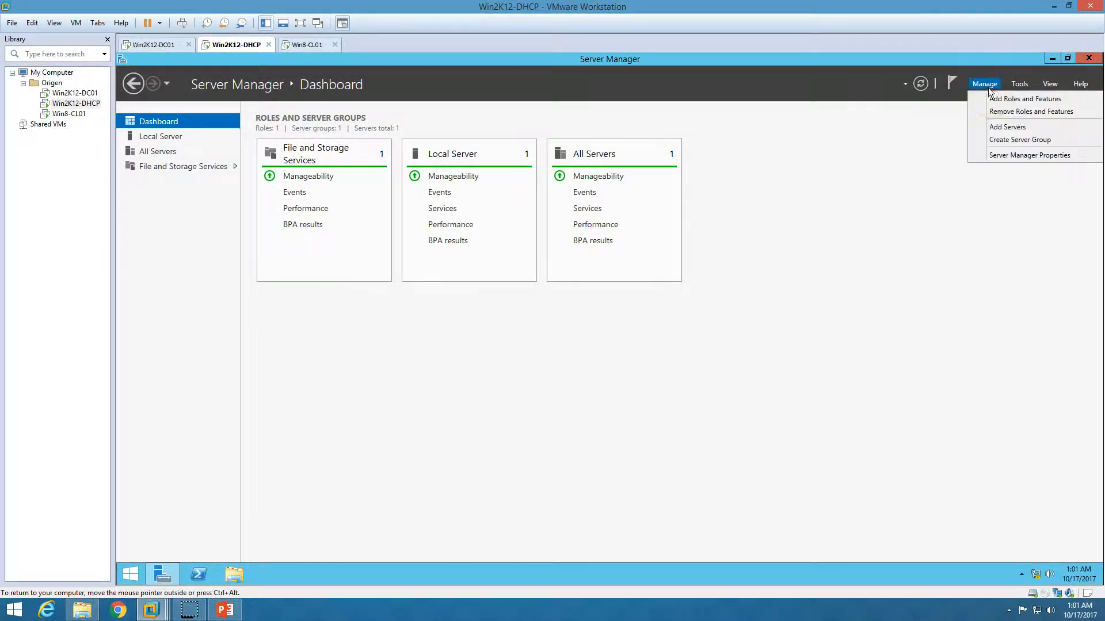
pyautogui.click(1009, 99)
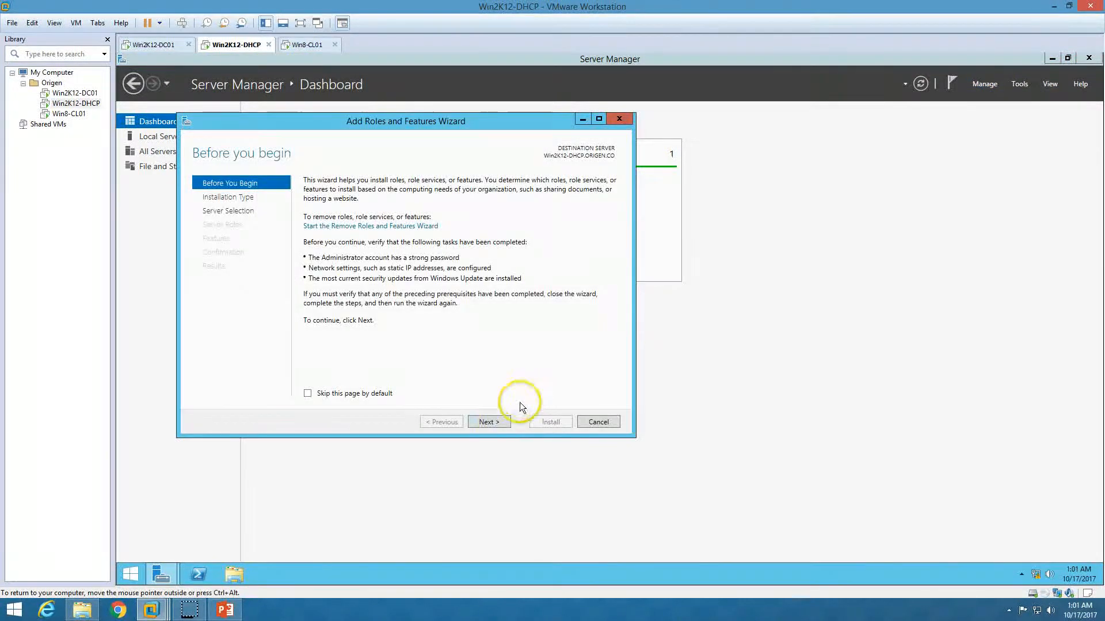
pyautogui.click(488, 422)
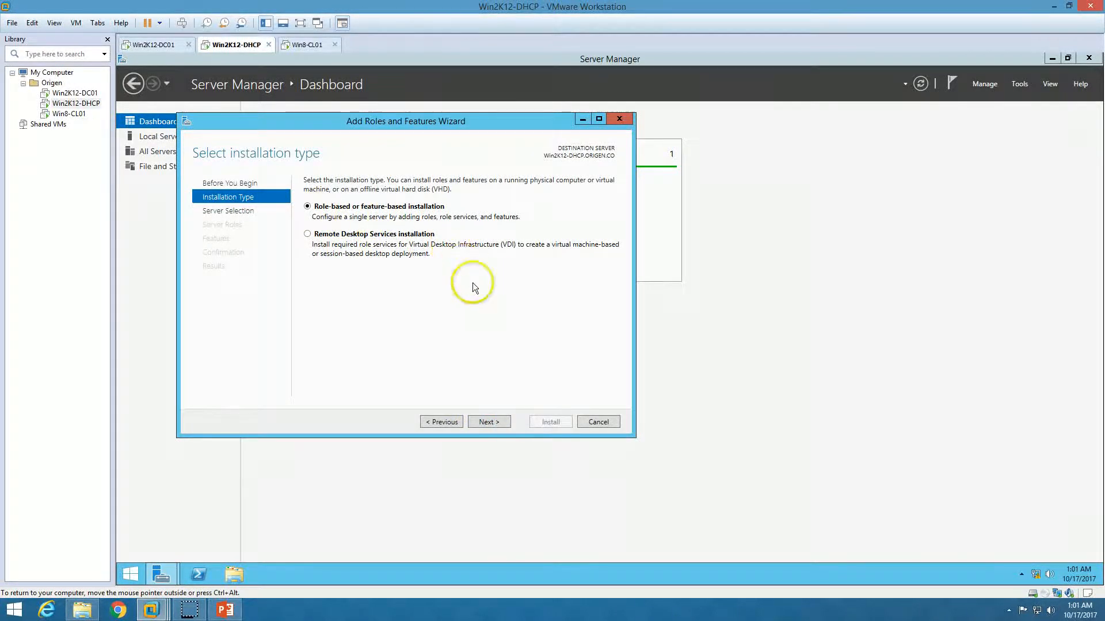
pyautogui.click(487, 422)
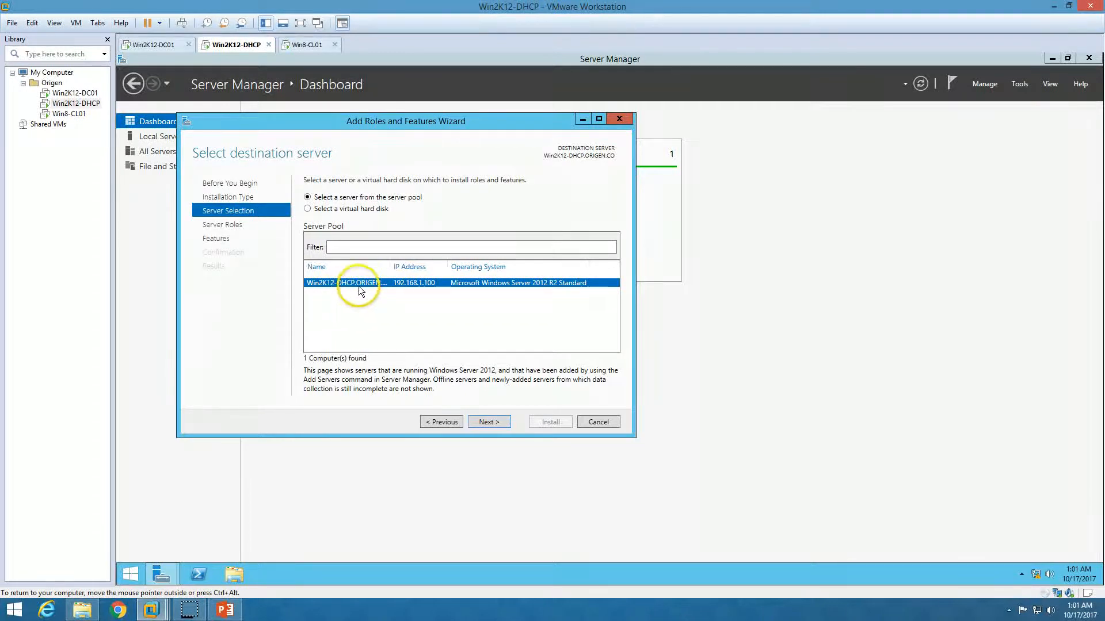
pyautogui.click(490, 423)
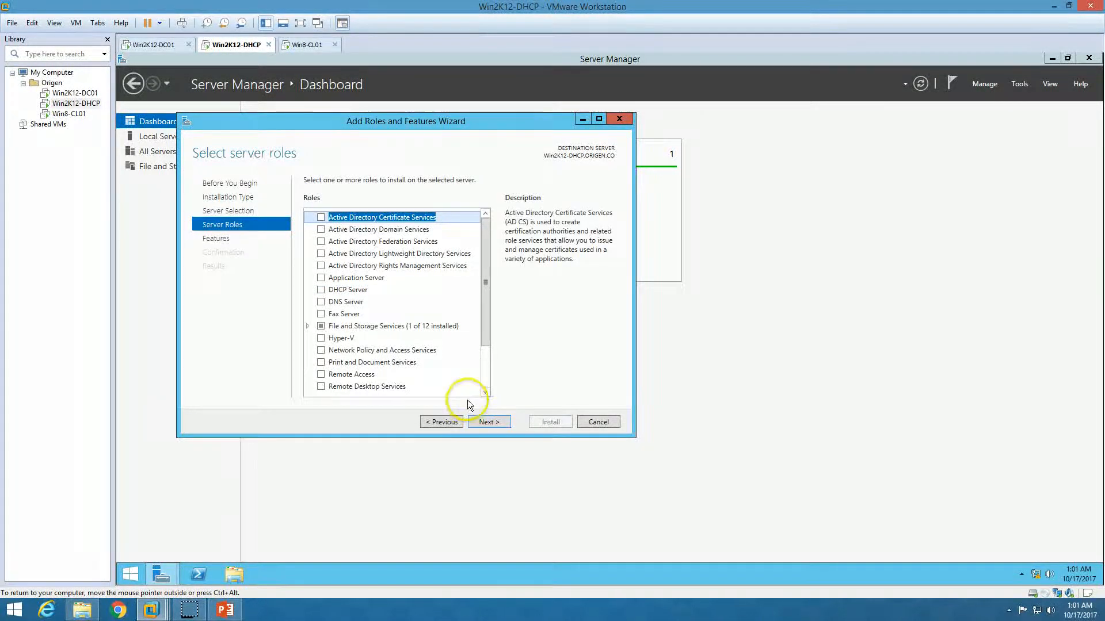
pyautogui.click(320, 289)
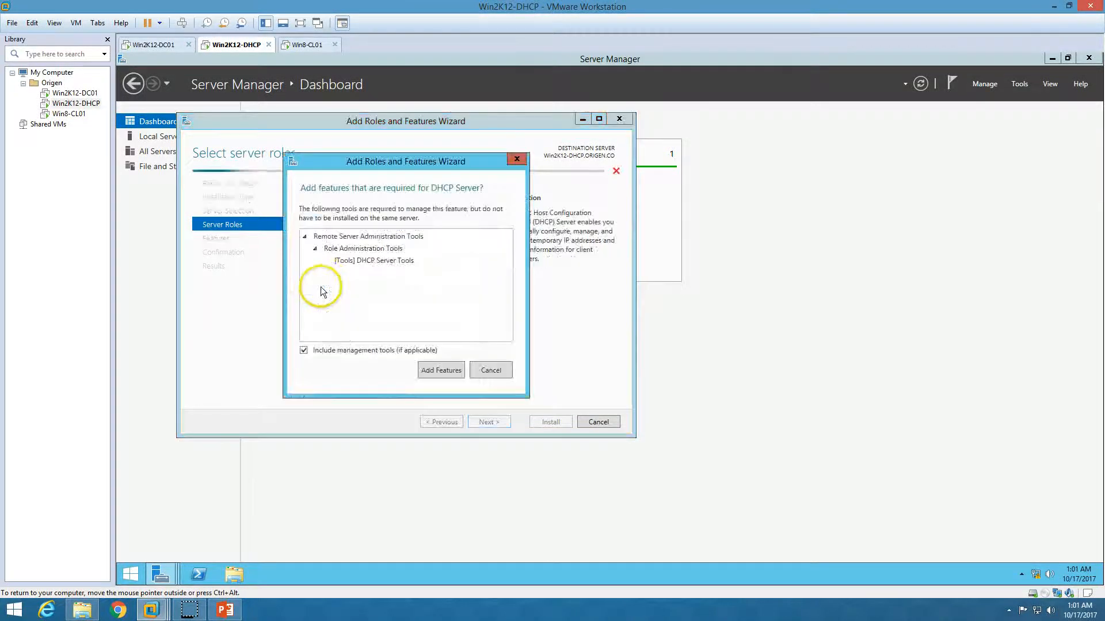
pyautogui.click(437, 370)
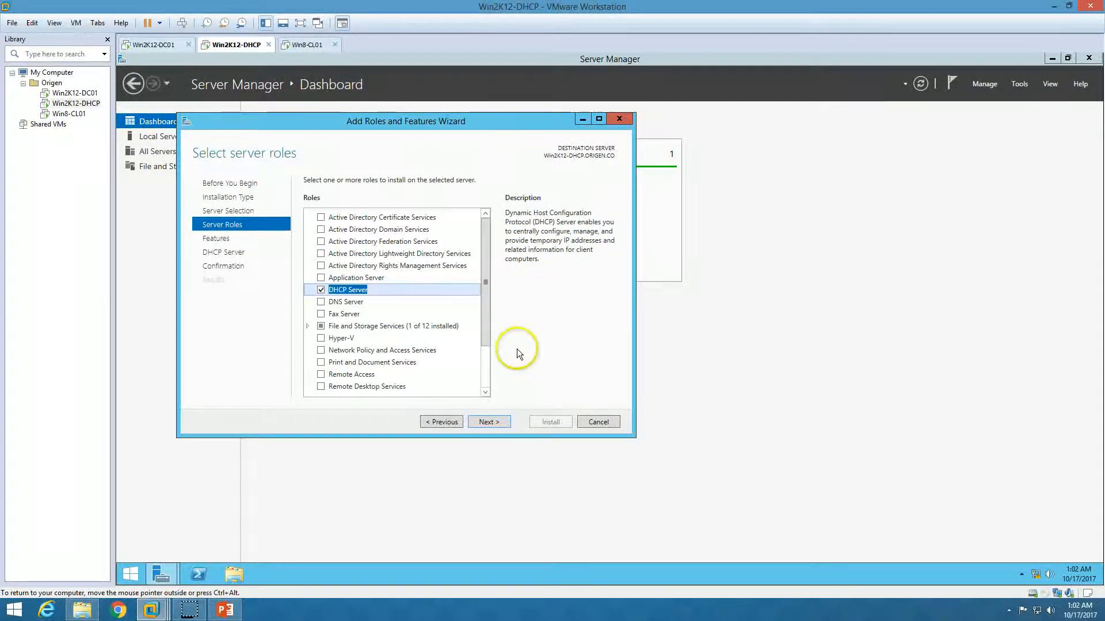
pyautogui.click(500, 424)
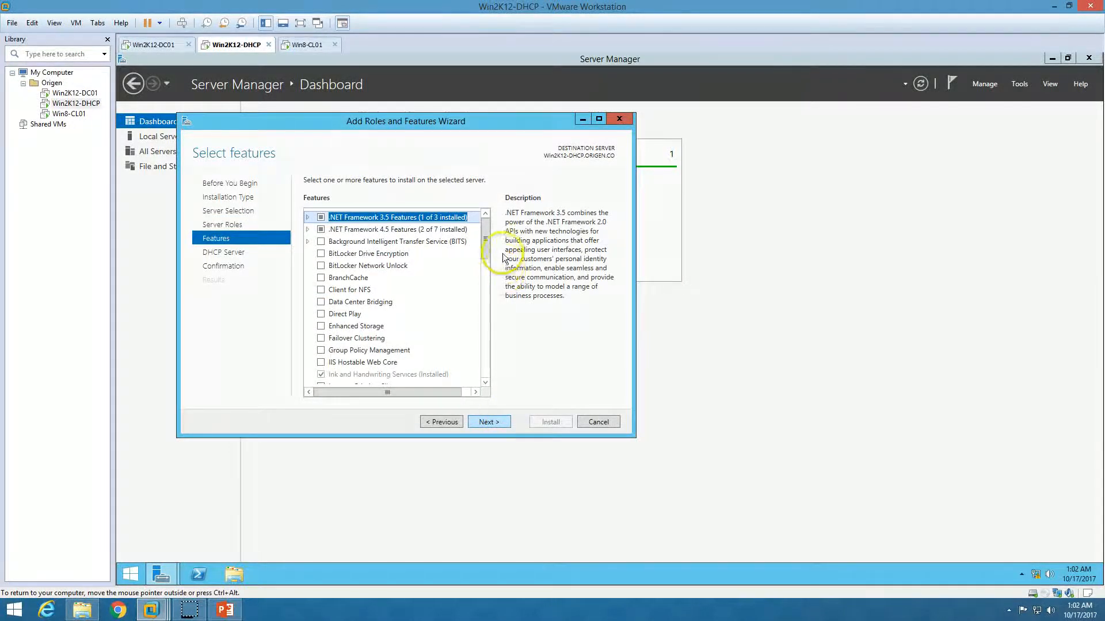
# - Go past the Features and DHCP Server pages and install the DHCP Server role
pyautogui.moveTo(487, 240); pyautogui.dragTo(486, 381)
pyautogui.click(487, 420)
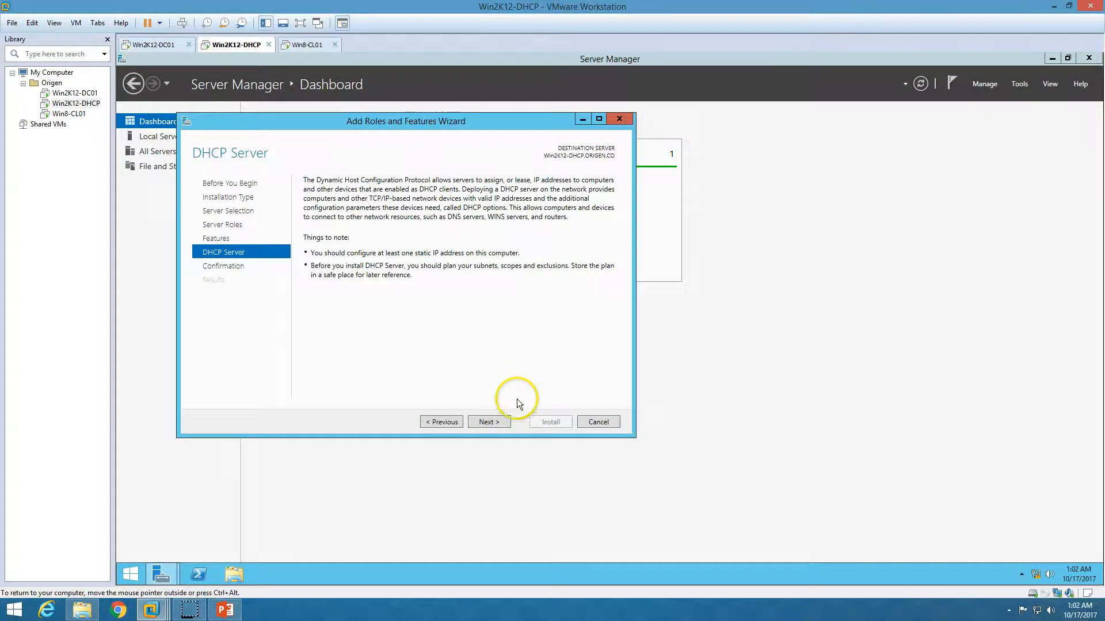
pyautogui.click(488, 421)
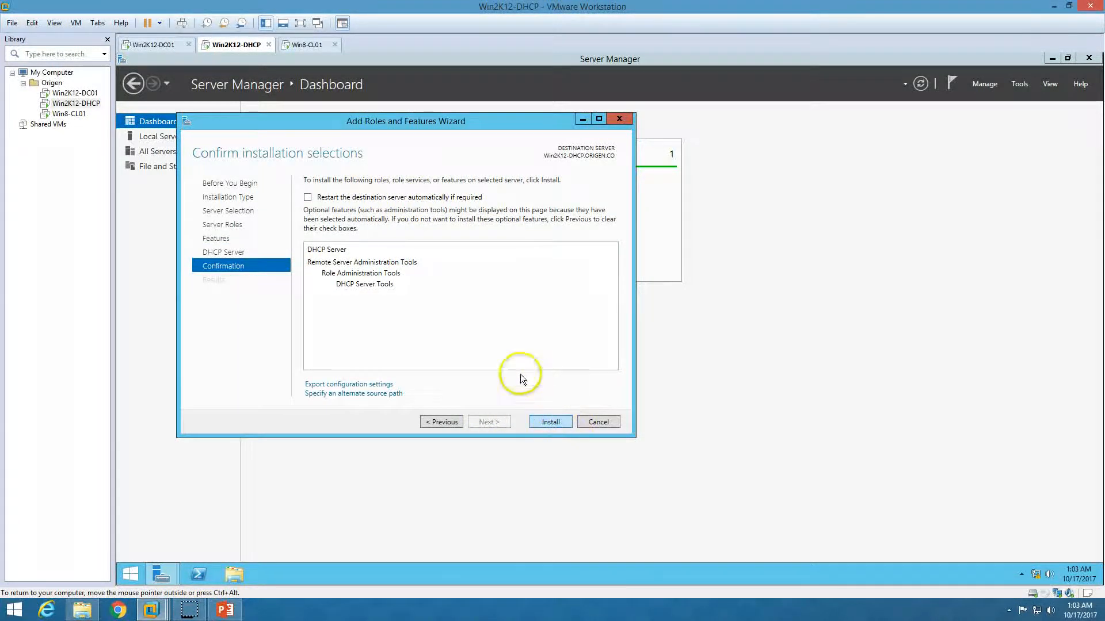
pyautogui.click(558, 424)
pyautogui.moveTo(430, 127); pyautogui.dragTo(603, 187)
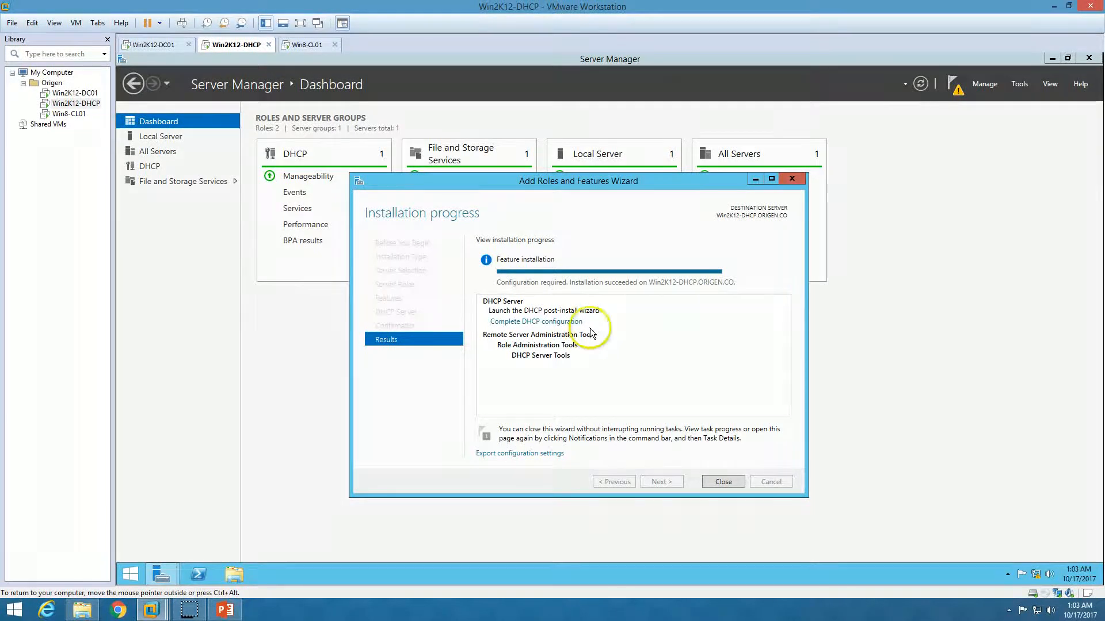
# - Launch the DHCP post-install configuration wizard and return to the Win2K12-DHCP virtual machine
pyautogui.click(531, 321)
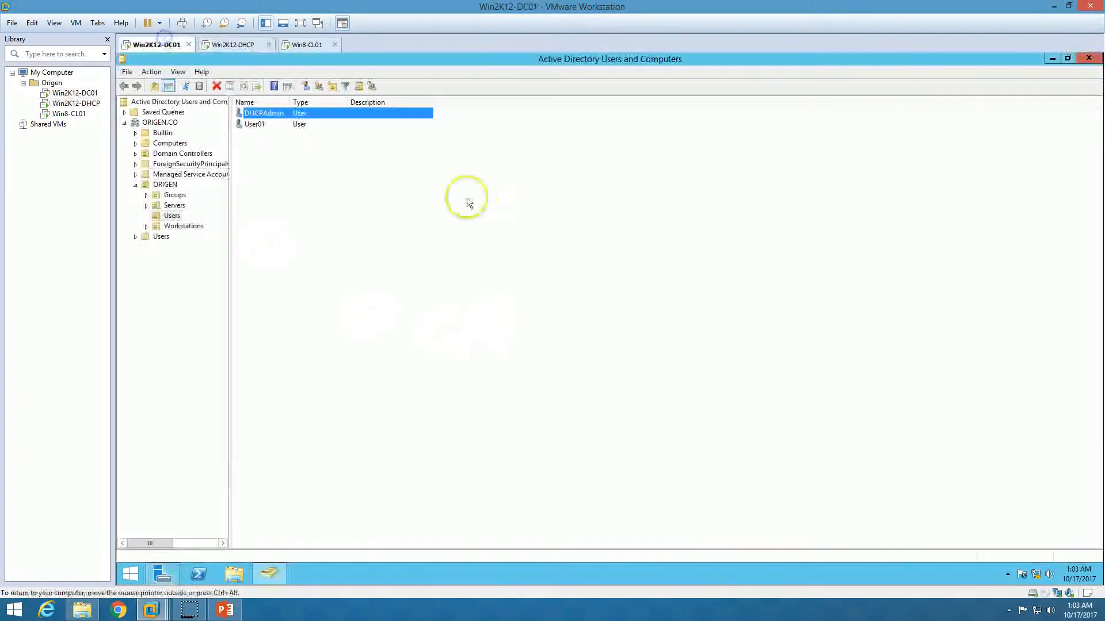
pyautogui.click(237, 45)
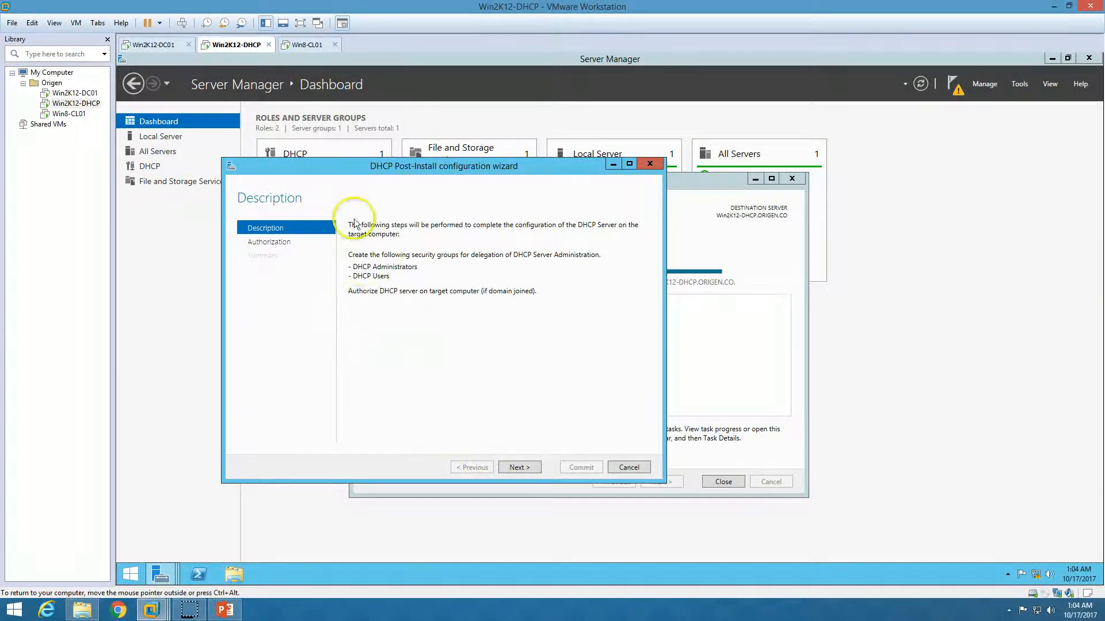
# - On the Authorization page, keep the current user's credentials for authorizing the DHCP server
pyautogui.click(520, 467)
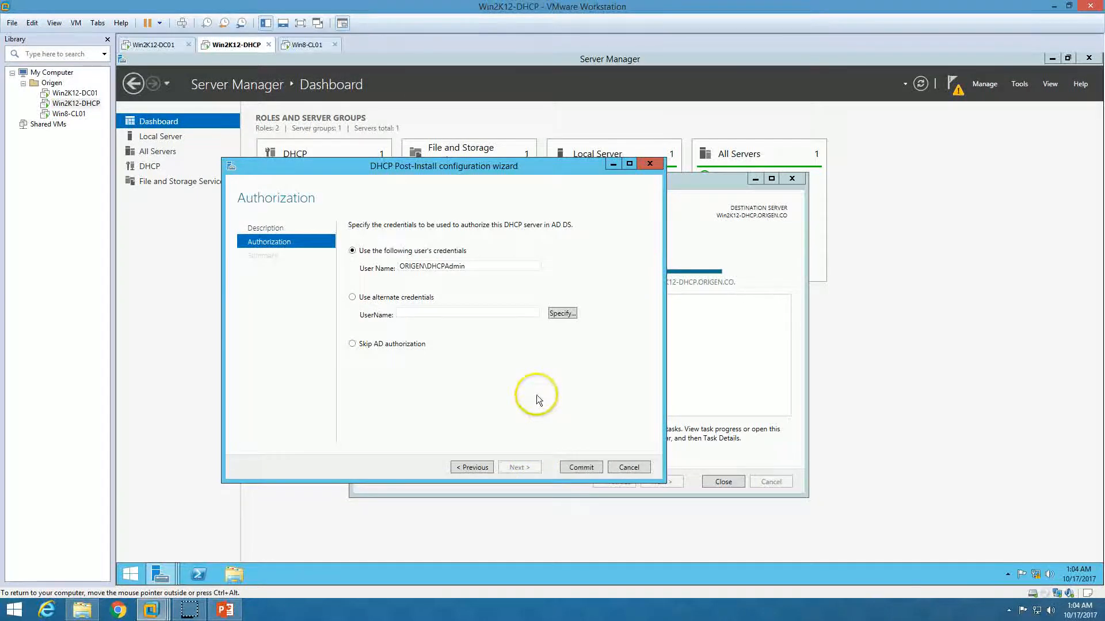
pyautogui.moveTo(481, 266); pyautogui.dragTo(398, 266)
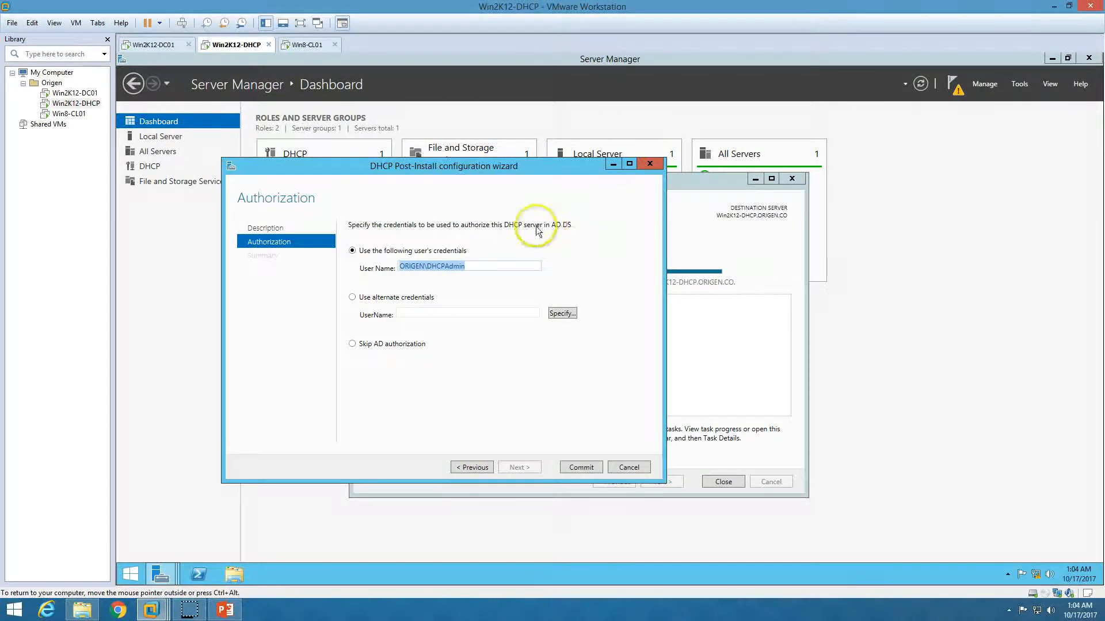
pyautogui.moveTo(469, 267); pyautogui.dragTo(427, 266)
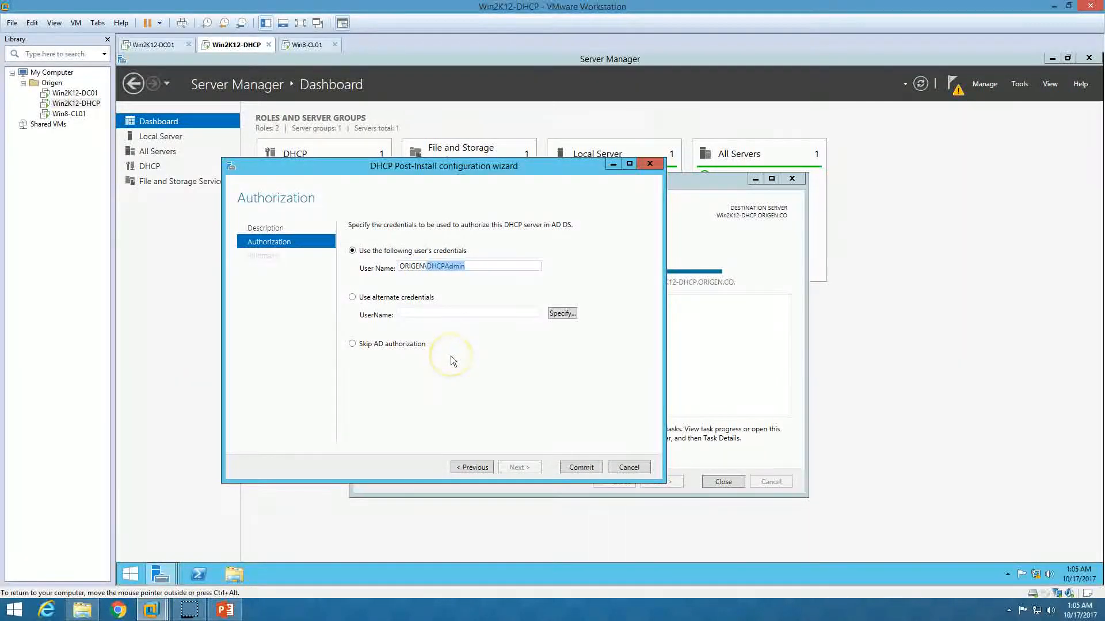
pyautogui.click(480, 264)
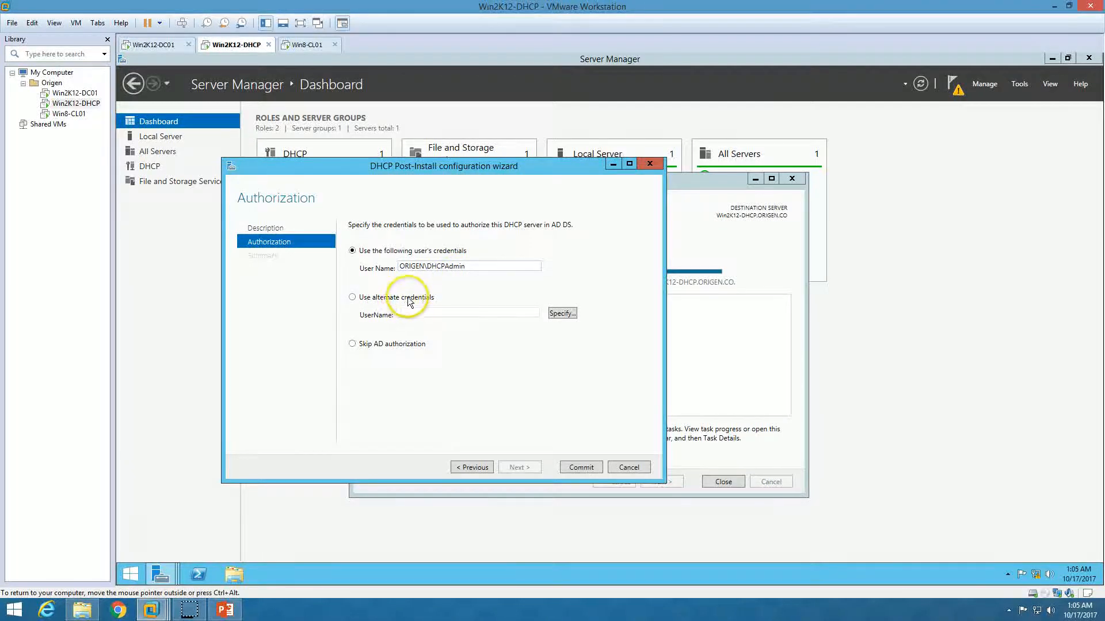
pyautogui.click(352, 296)
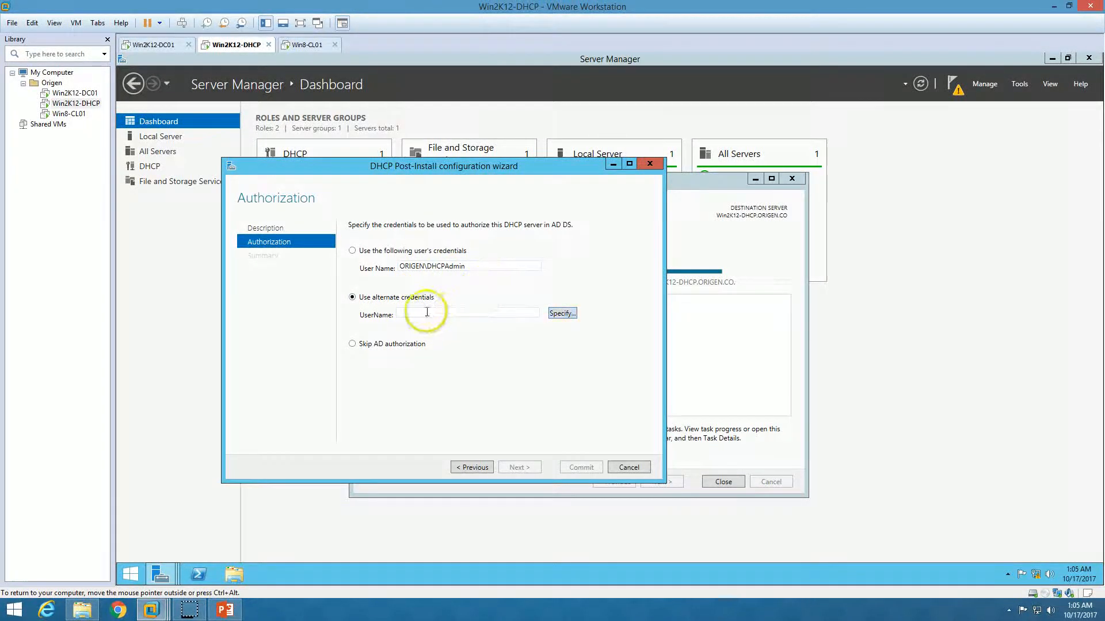
pyautogui.click(386, 251)
pyautogui.doubleClick(455, 268)
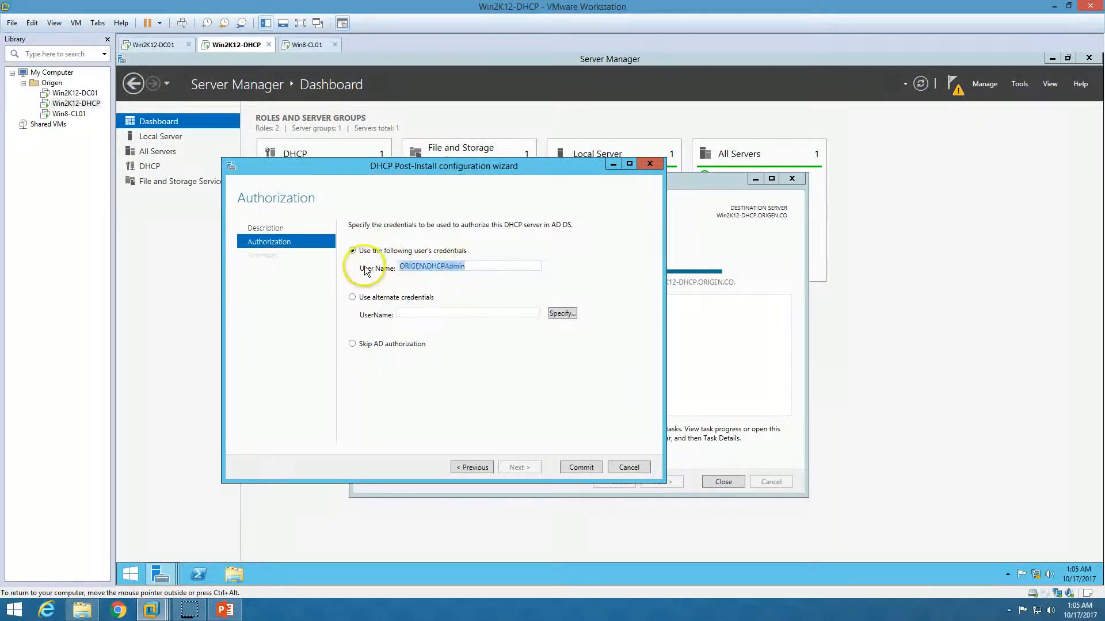
# - Commit to authorize the server and create the DHCP security groups, then close both wizards
pyautogui.click(583, 468)
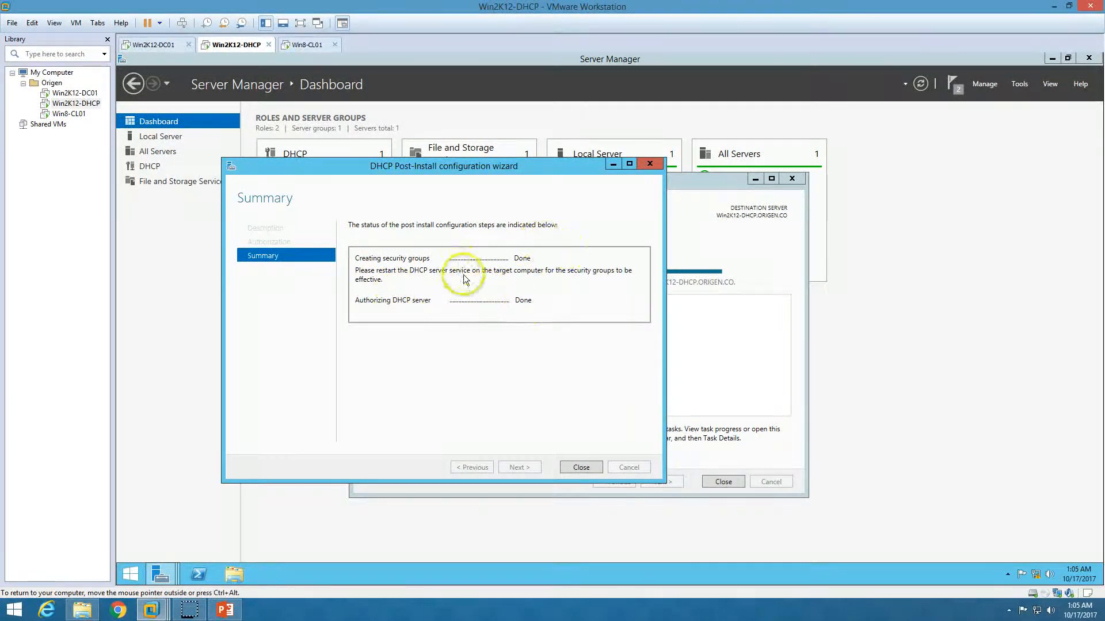
pyautogui.click(583, 469)
pyautogui.click(725, 482)
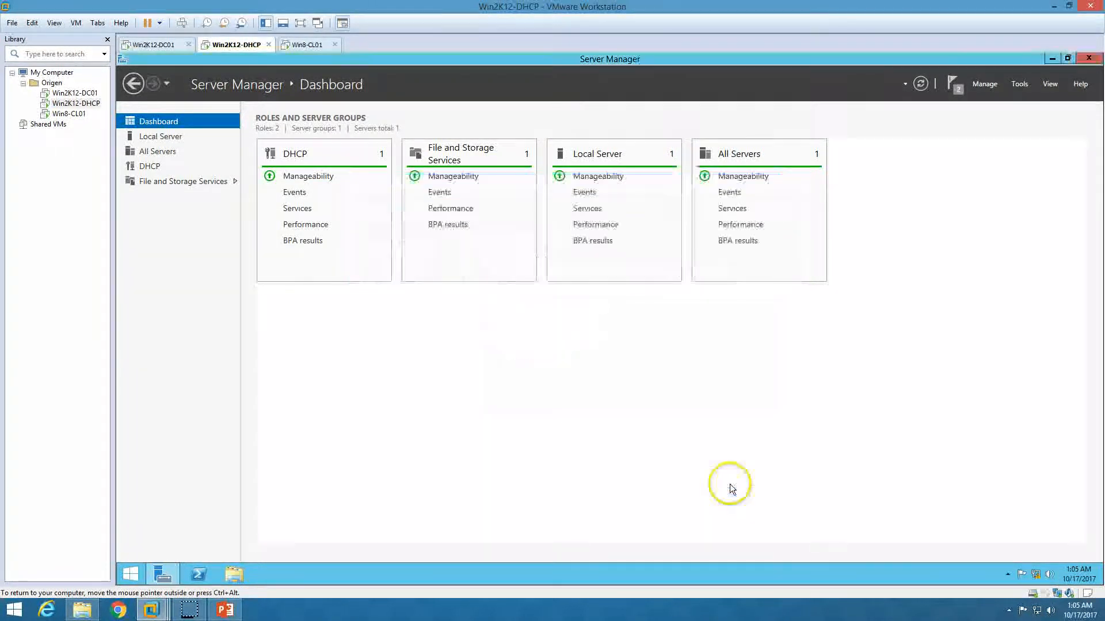
# - Restart the DHCP Server service from the Services console, then close Services
pyautogui.click(920, 83)
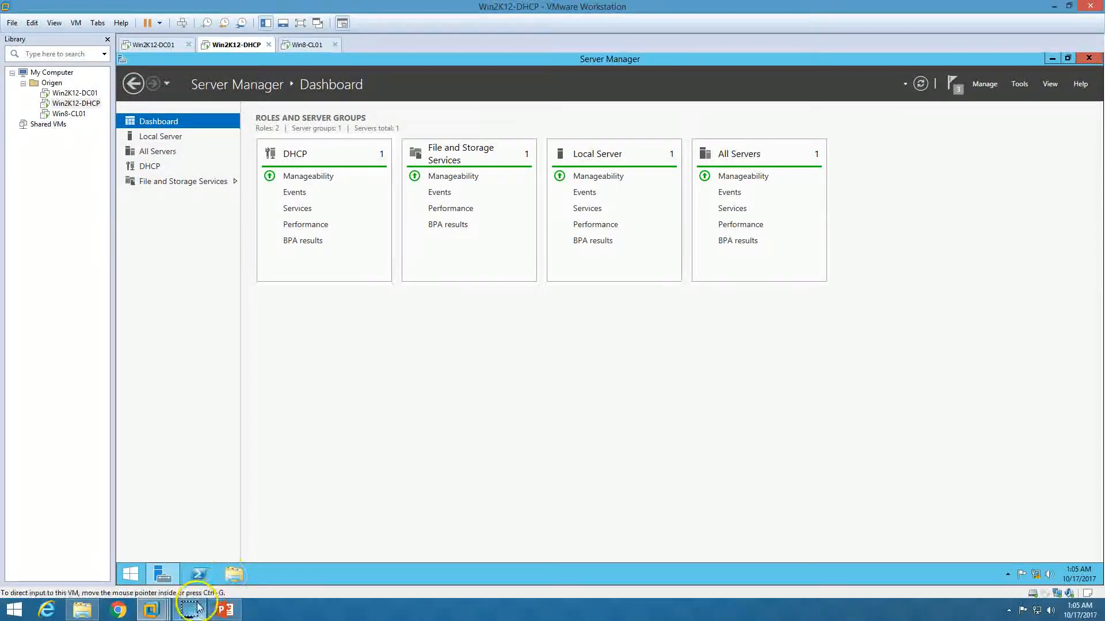
pyautogui.click(1017, 91)
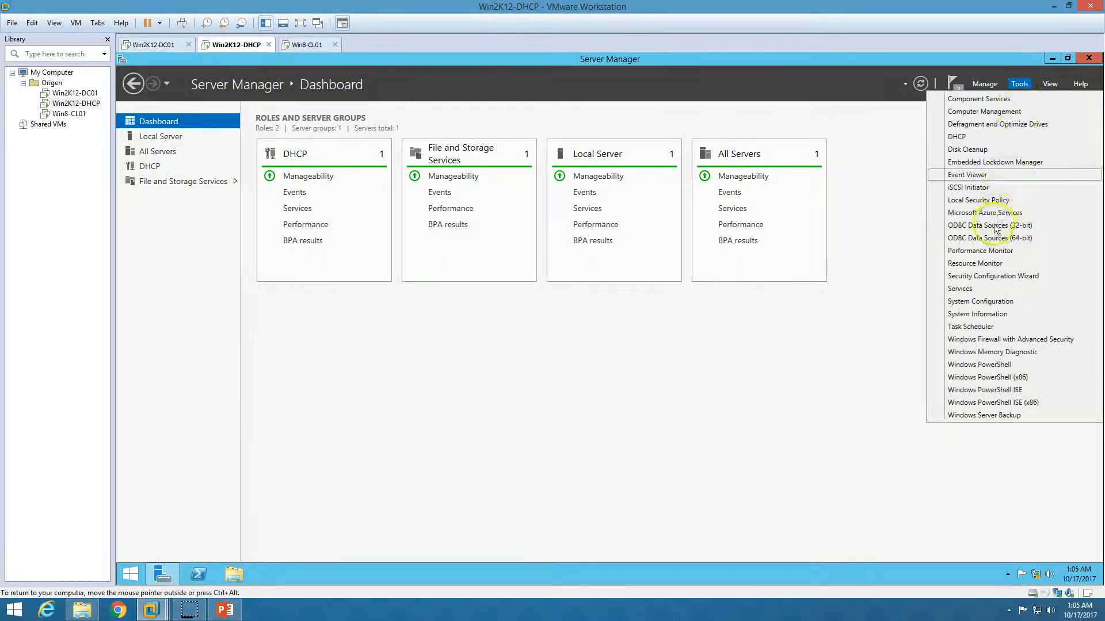
pyautogui.click(975, 287)
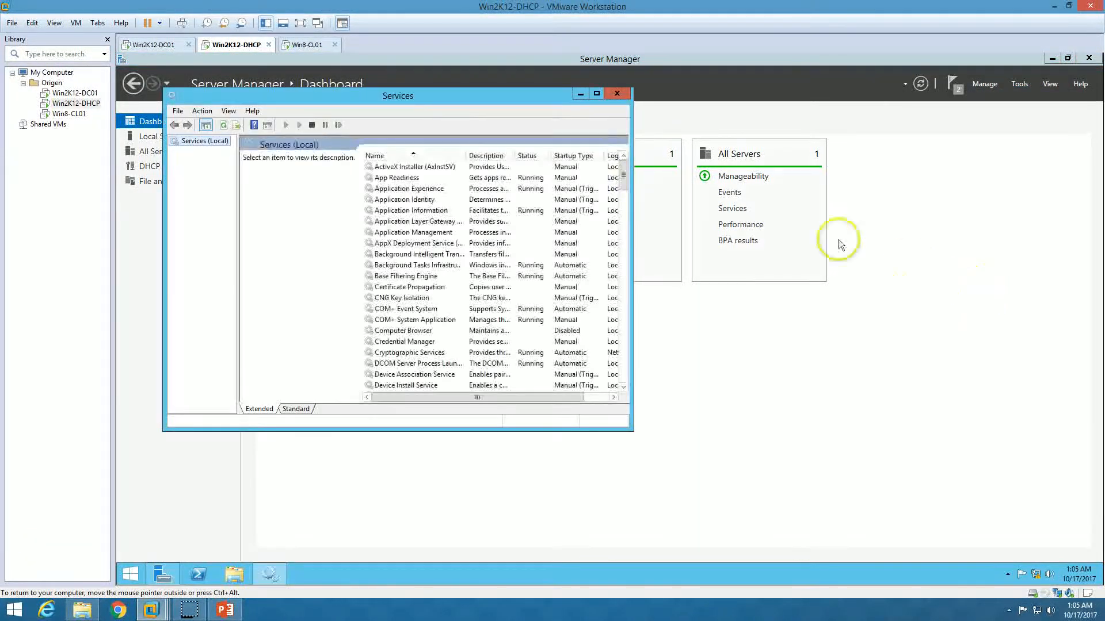
pyautogui.click(596, 93)
pyautogui.click(371, 271)
pyautogui.write('dh')
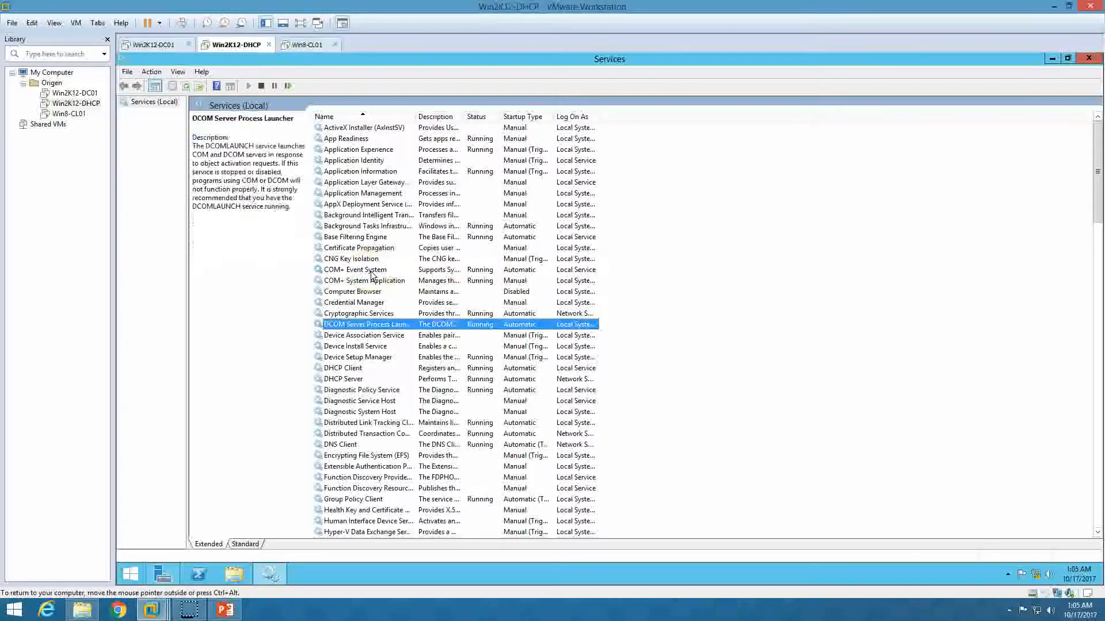
pyautogui.click(362, 379)
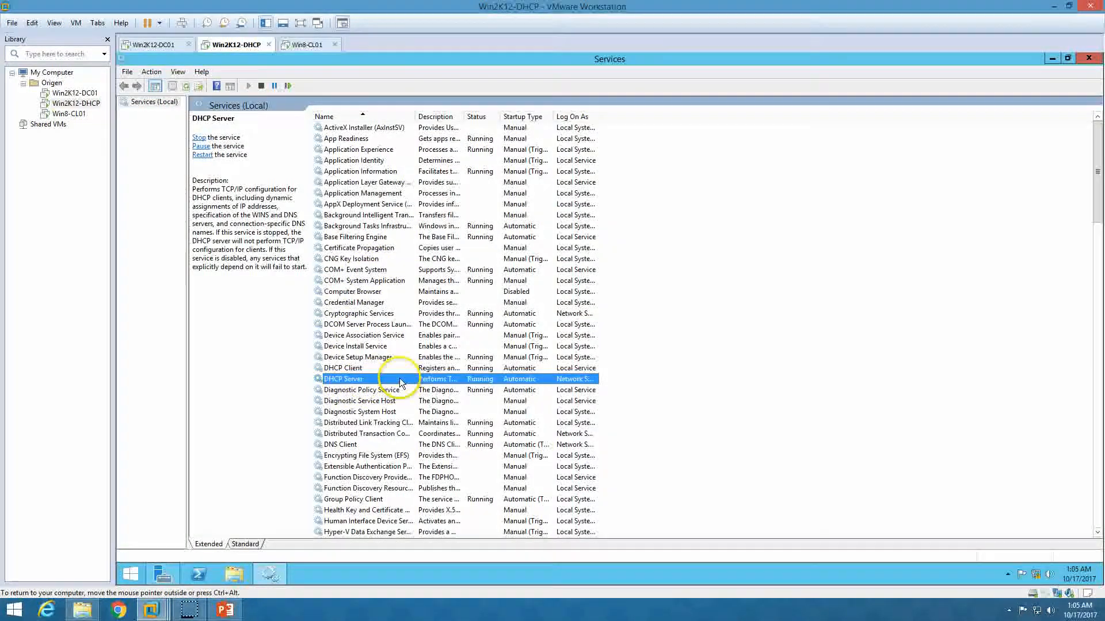
pyautogui.rightClick(365, 380)
pyautogui.click(394, 436)
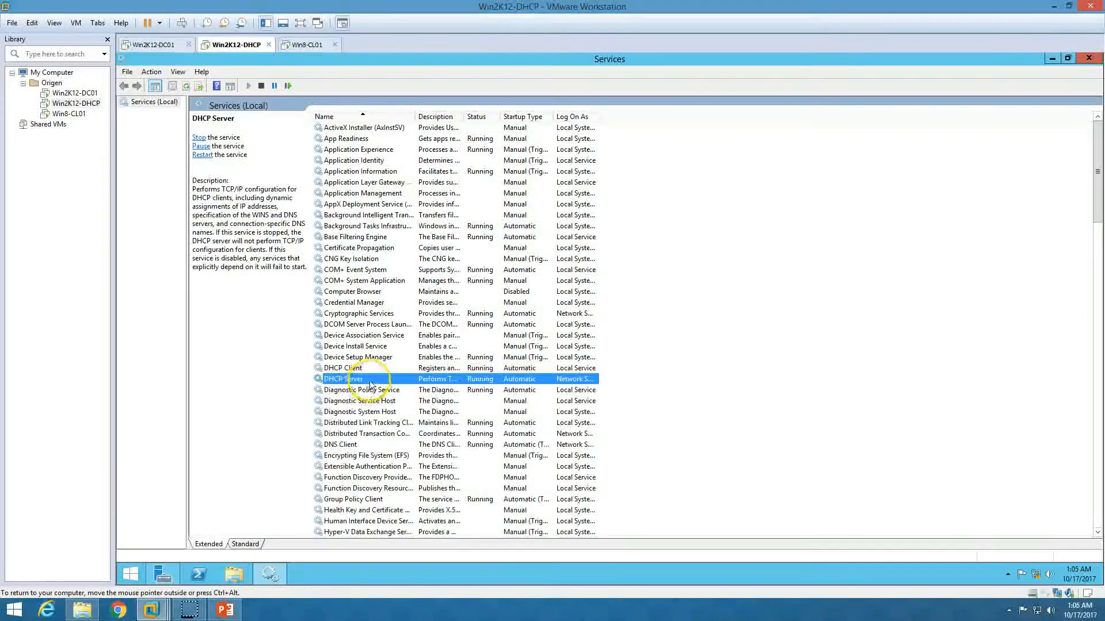
pyautogui.click(1094, 62)
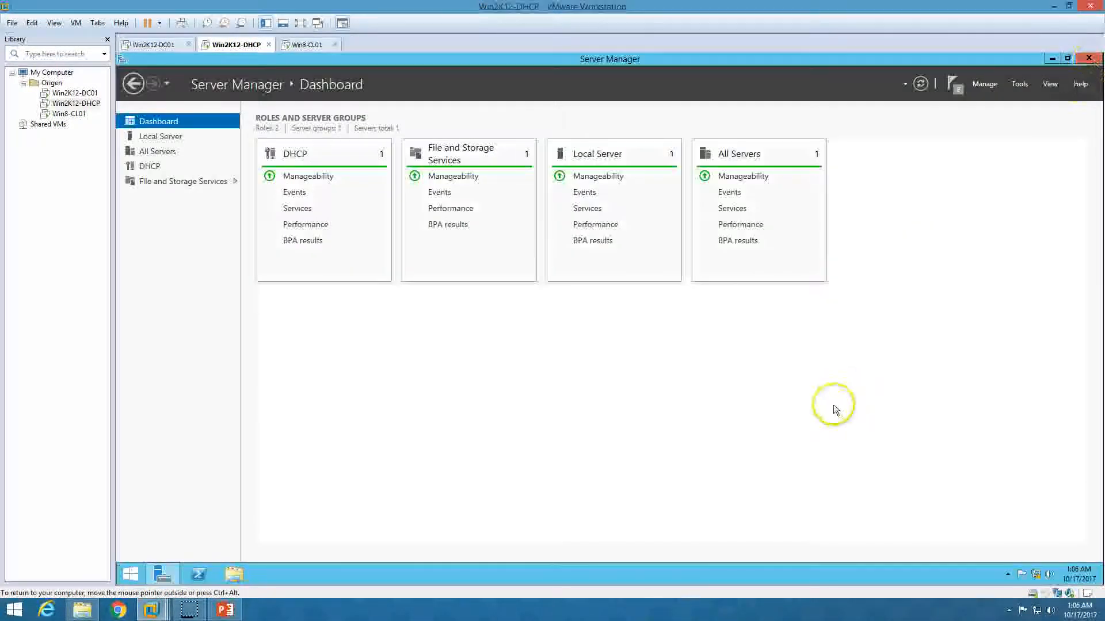
# - Open the DHCP console, expand win2k12-dhcp.origen.co with its IPv4 and IPv6 nodes, and select IPv4
pyautogui.click(1020, 84)
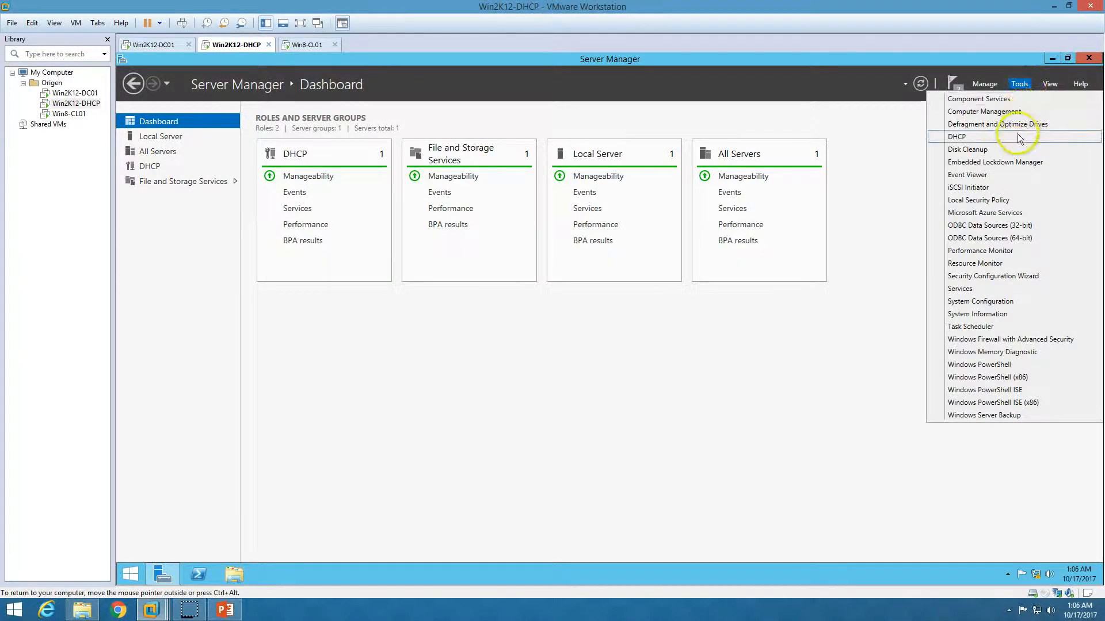
pyautogui.click(989, 137)
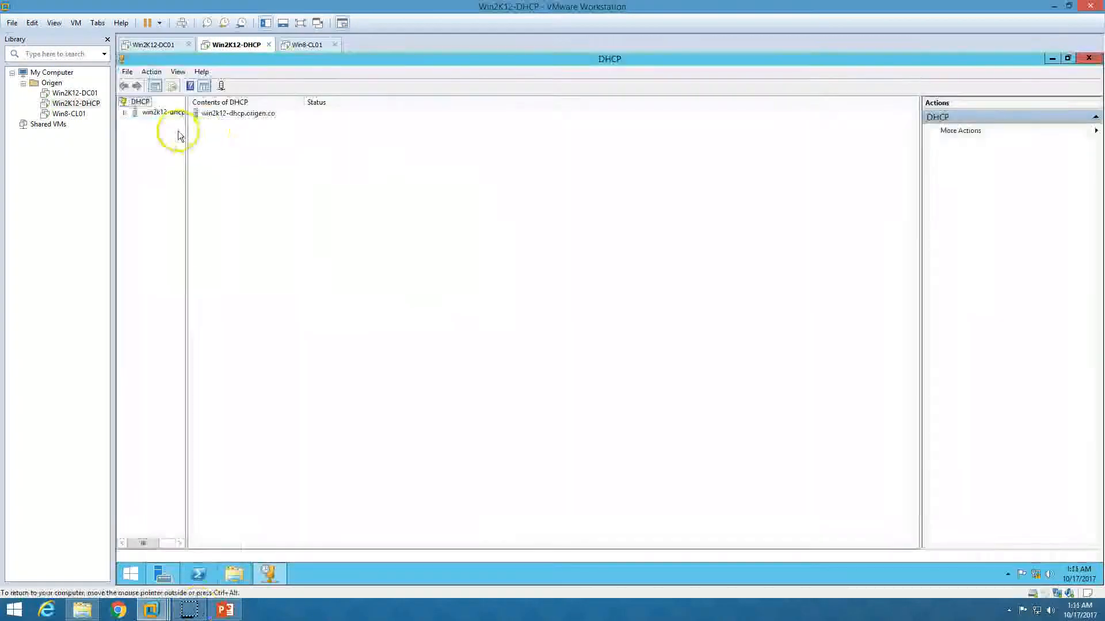
pyautogui.click(124, 112)
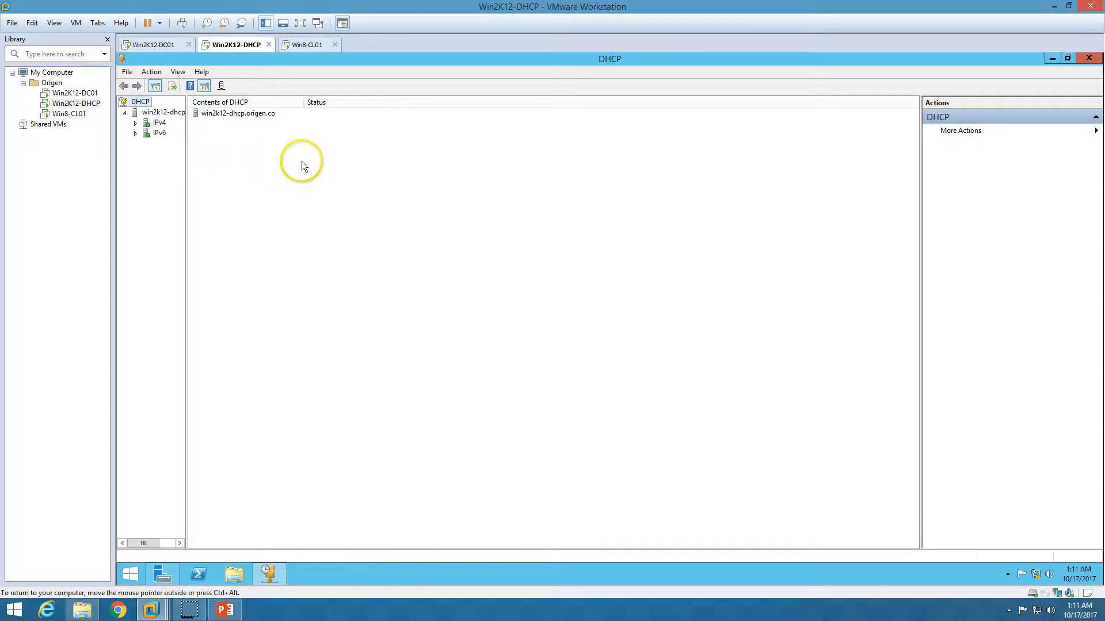
pyautogui.moveTo(186, 156); pyautogui.dragTo(286, 182)
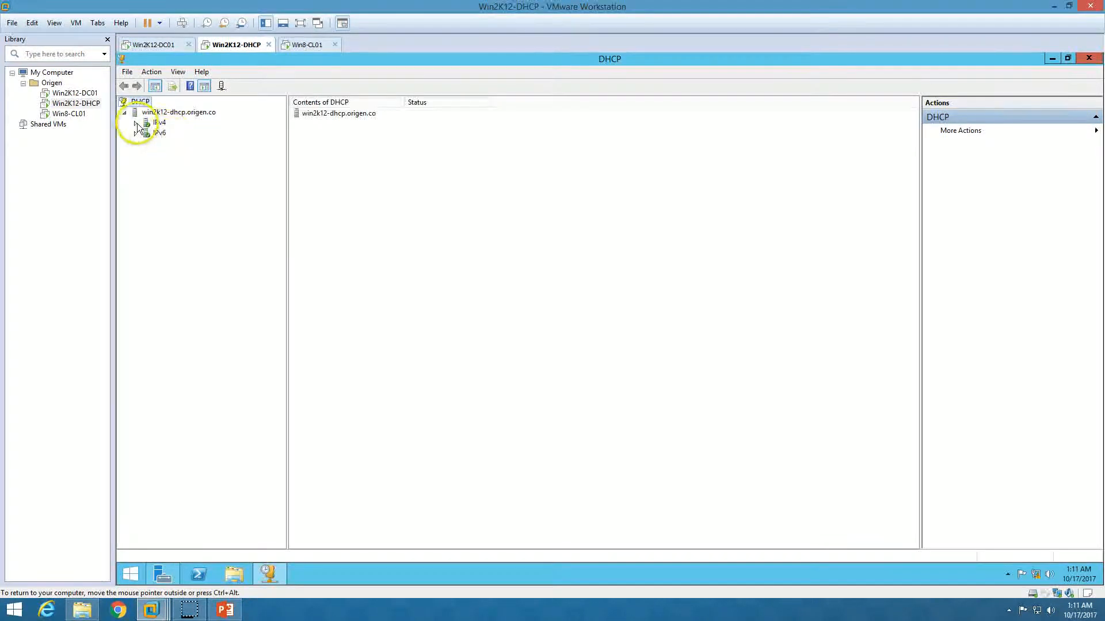
pyautogui.click(136, 123)
pyautogui.click(136, 165)
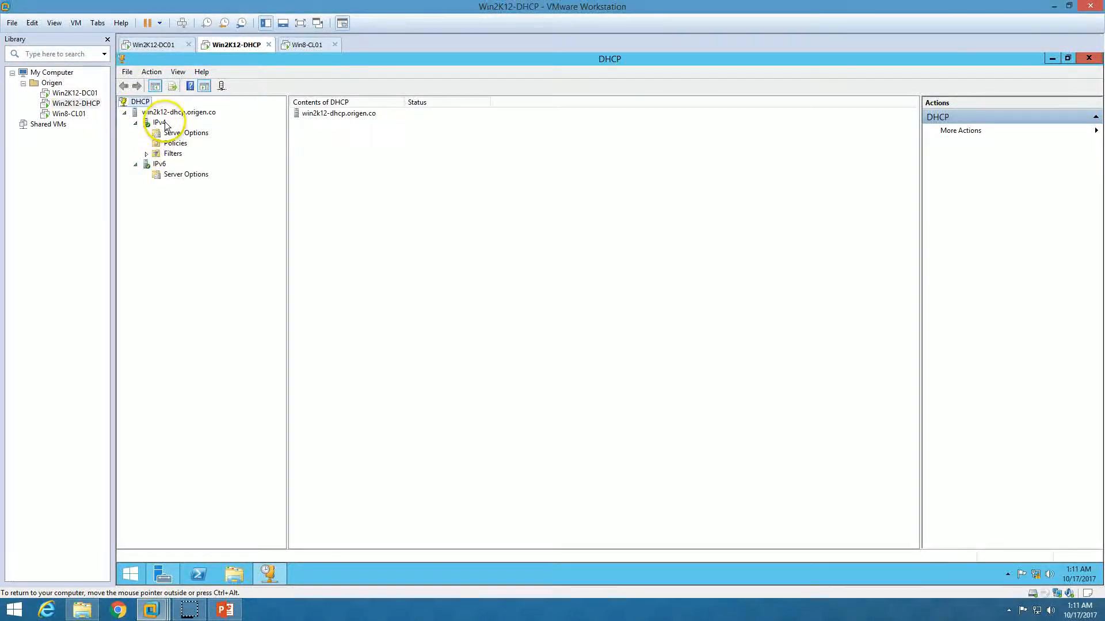
pyautogui.click(158, 123)
pyautogui.click(159, 164)
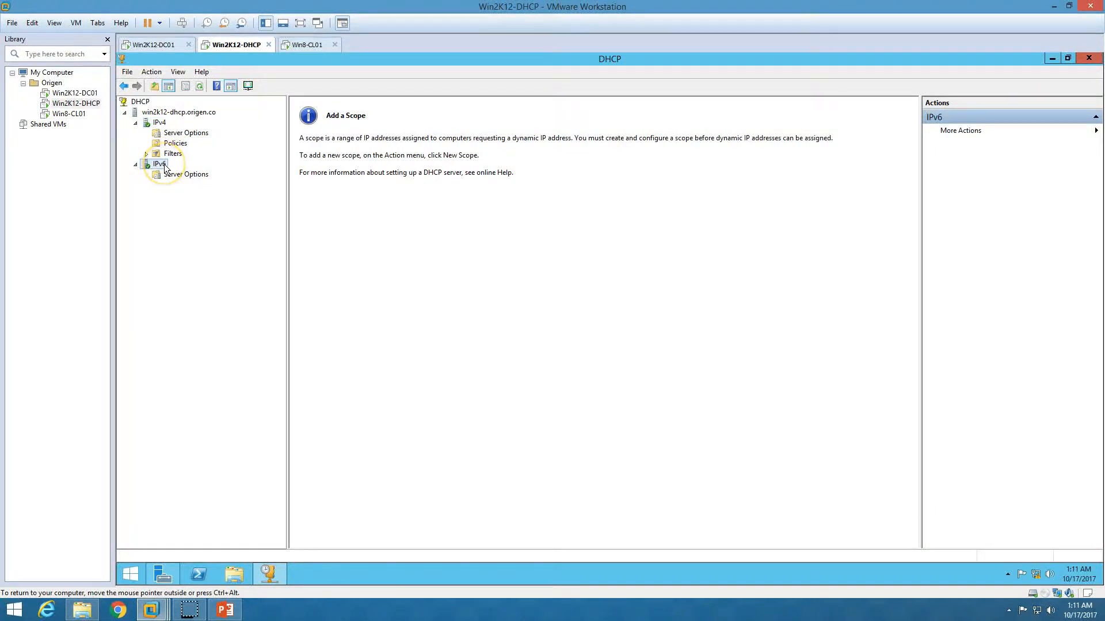
pyautogui.click(176, 133)
pyautogui.click(161, 123)
# - Start a new IPv4 scope named LAN and advance to the IP Address Range page
pyautogui.rightClick(164, 123)
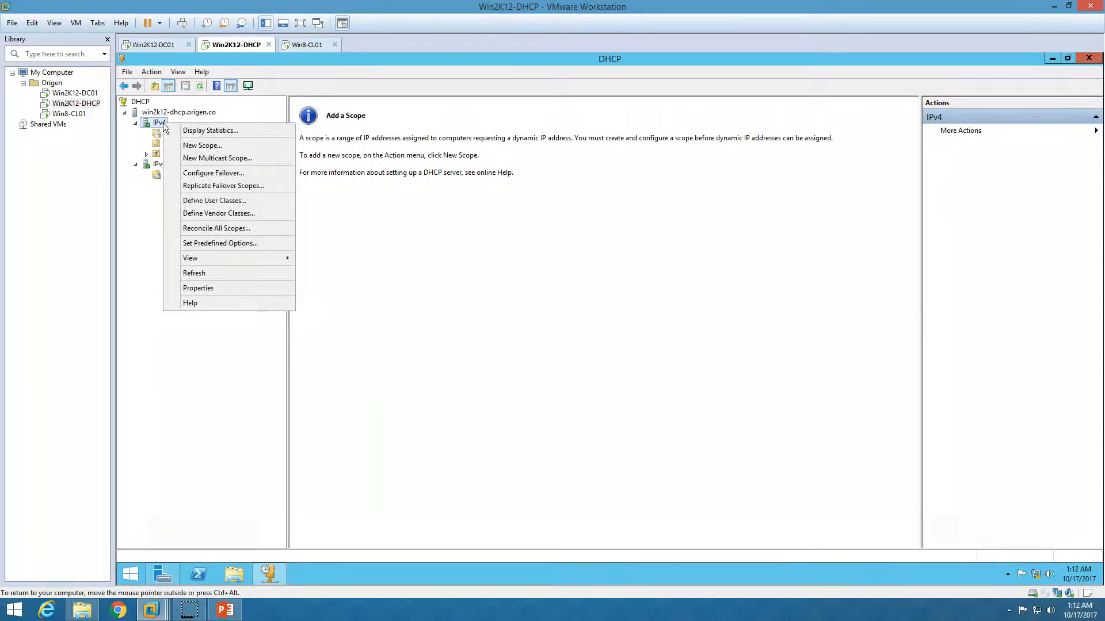
pyautogui.click(206, 146)
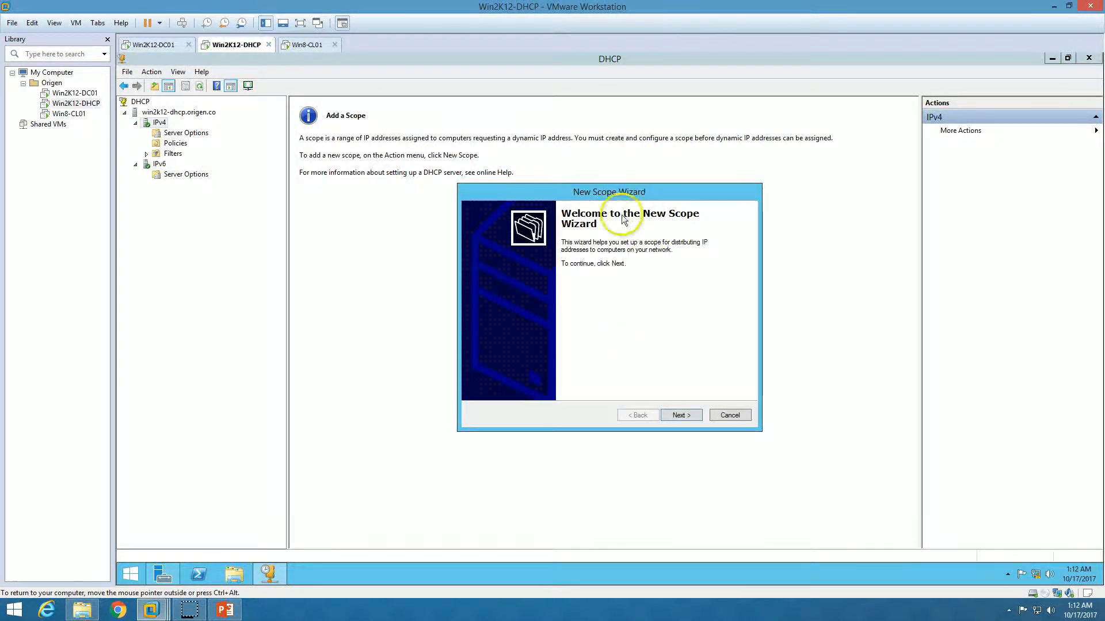
pyautogui.click(693, 415)
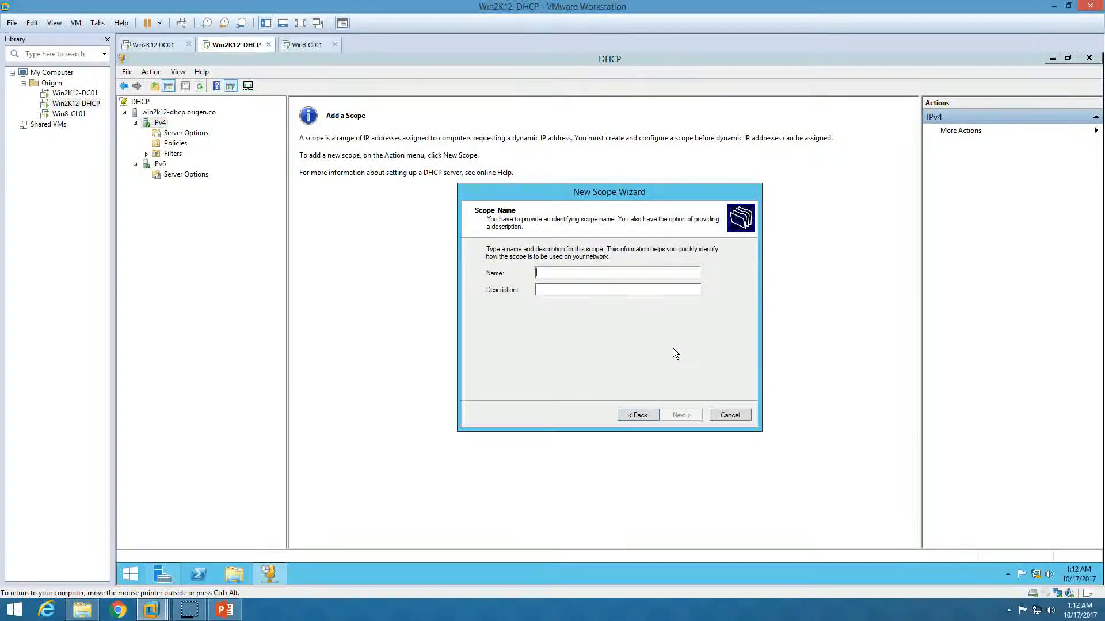
pyautogui.write('LAN')
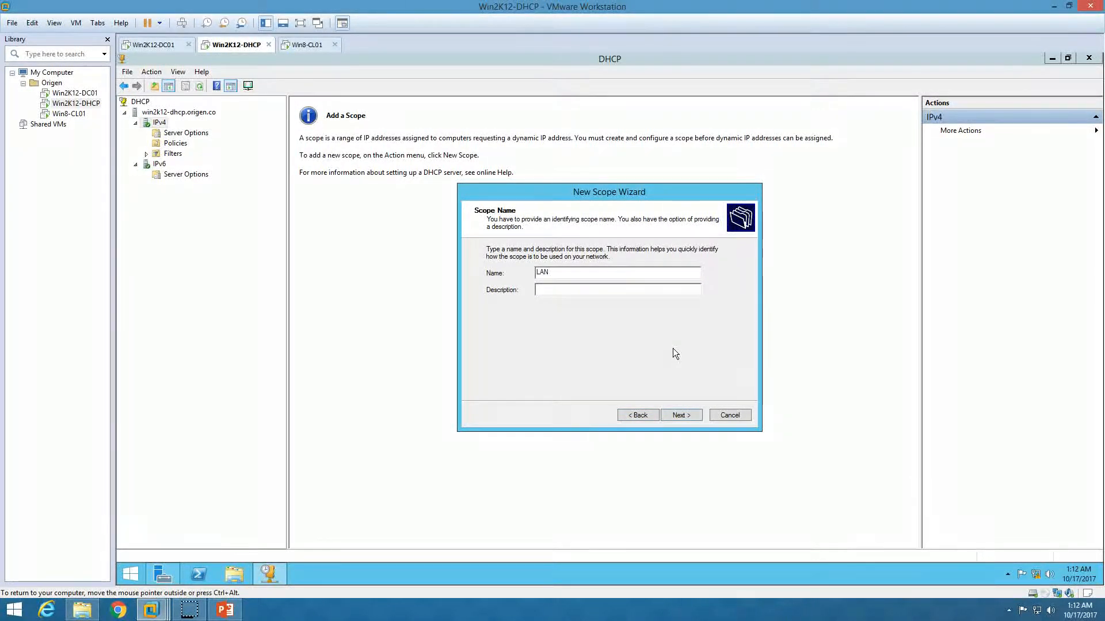
pyautogui.click(688, 417)
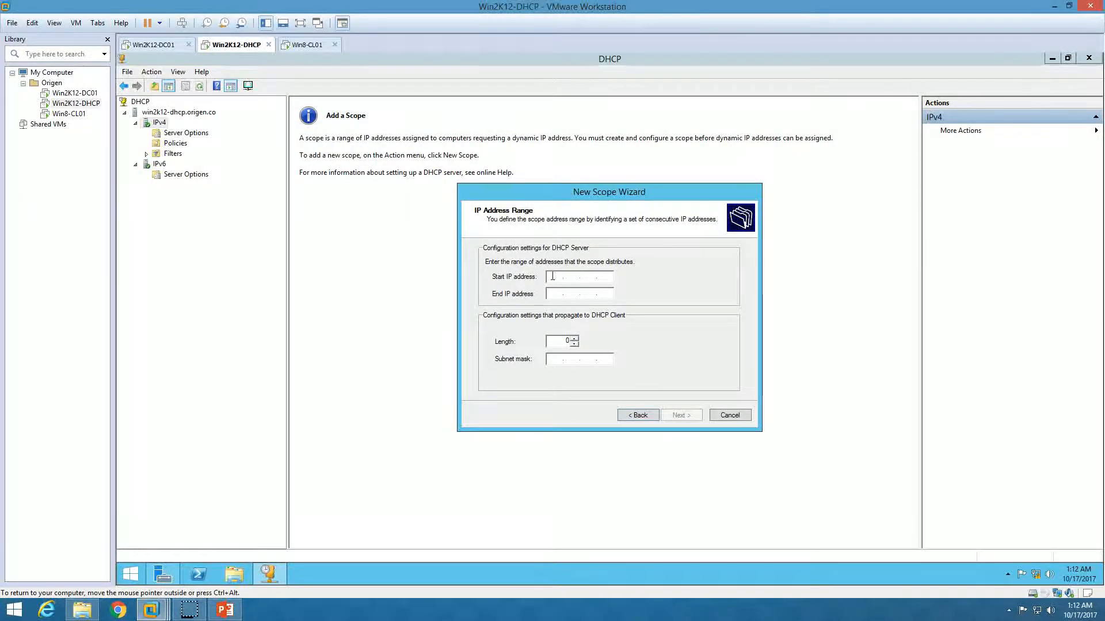
# - Enter the scope range 192.168.1.151 to 192.168.1.200 with a /24 mask
pyautogui.press('BackSpace')
pyautogui.press('BackSpace')
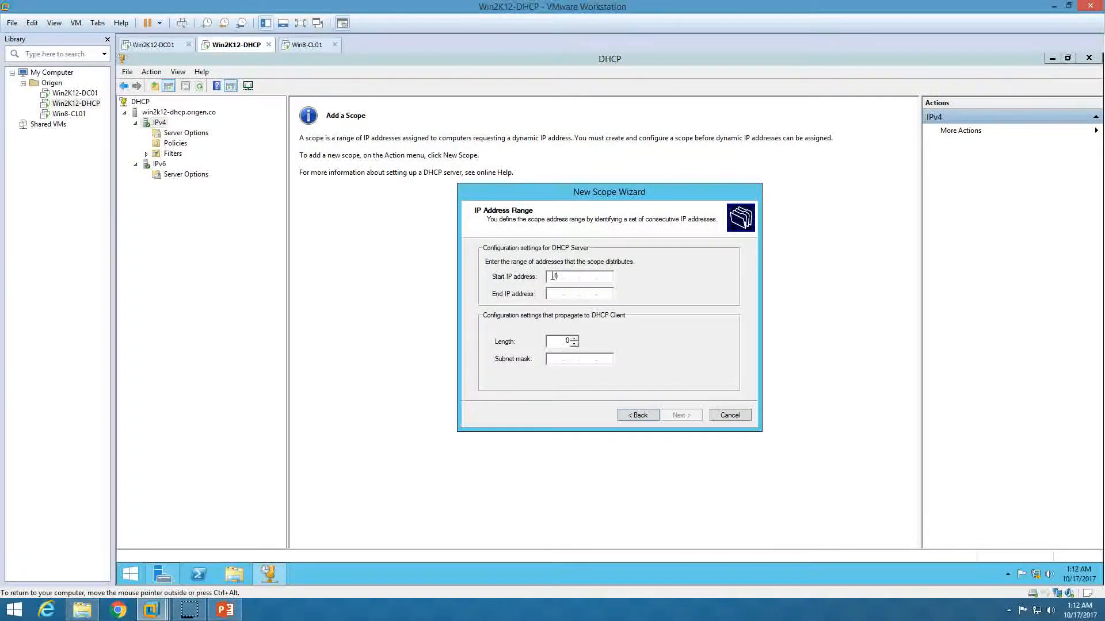
pyautogui.write('192.168.1.151')
pyautogui.press('Tab')
pyautogui.write('192.')
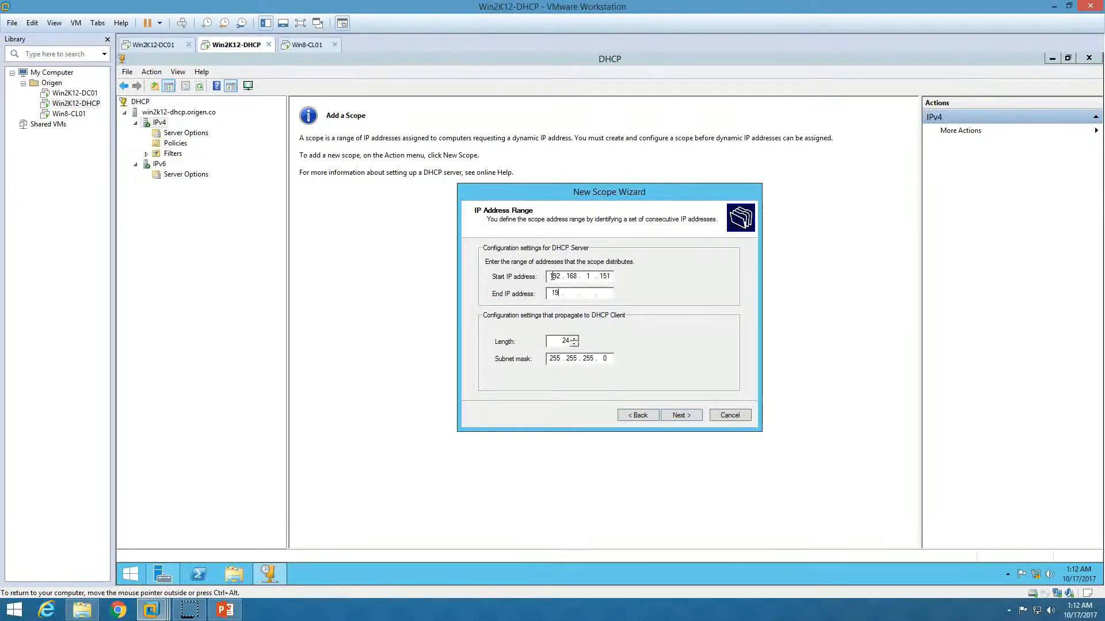
pyautogui.write('168.1.200')
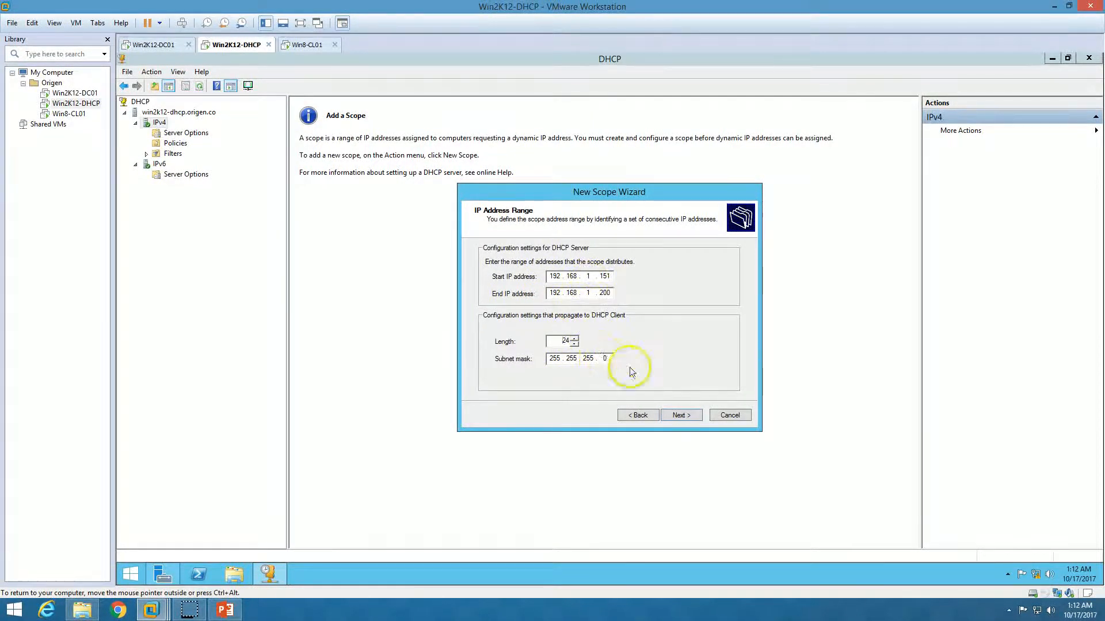
# - Exclude addresses 192.168.1.151 through 192.168.1.160 from the scope
pyautogui.click(681, 416)
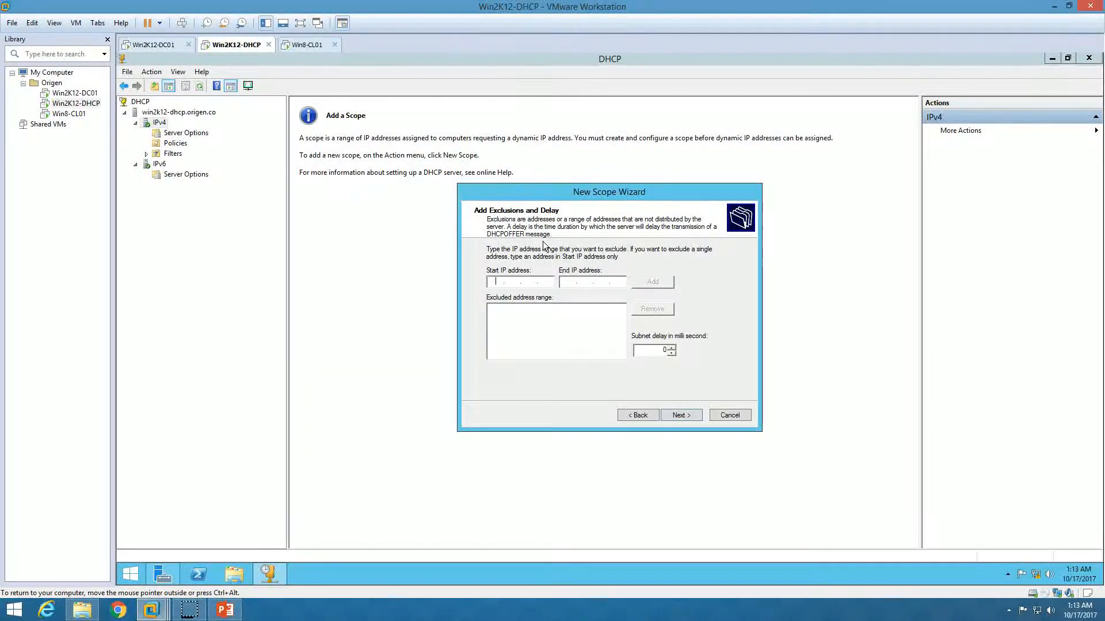
pyautogui.click(539, 212)
pyautogui.click(509, 258)
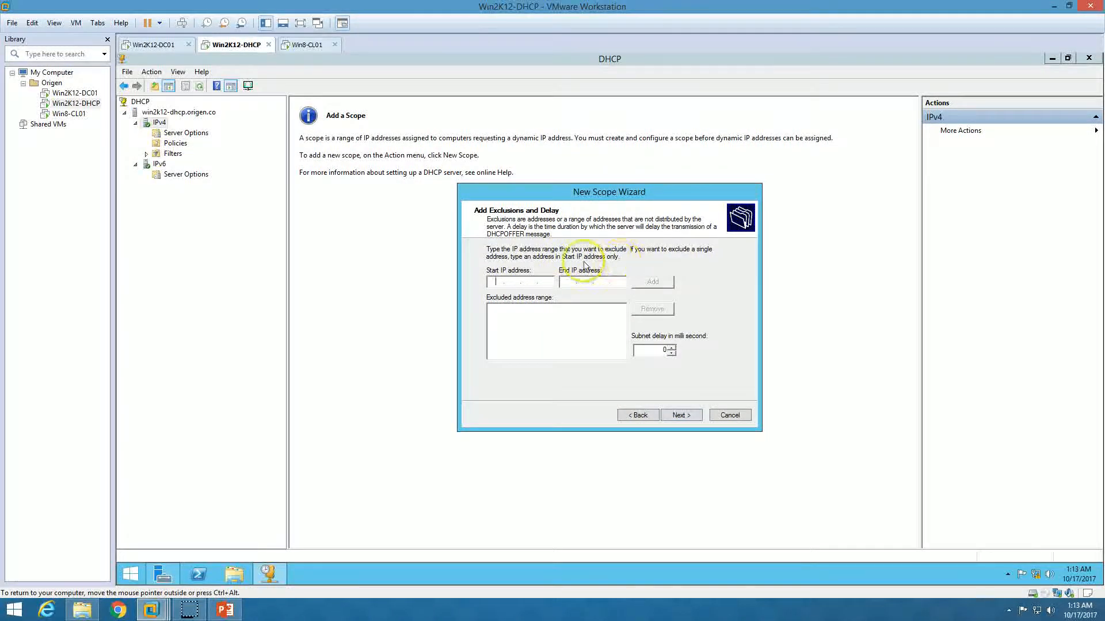
pyautogui.click(498, 281)
pyautogui.write('192.168.1.151')
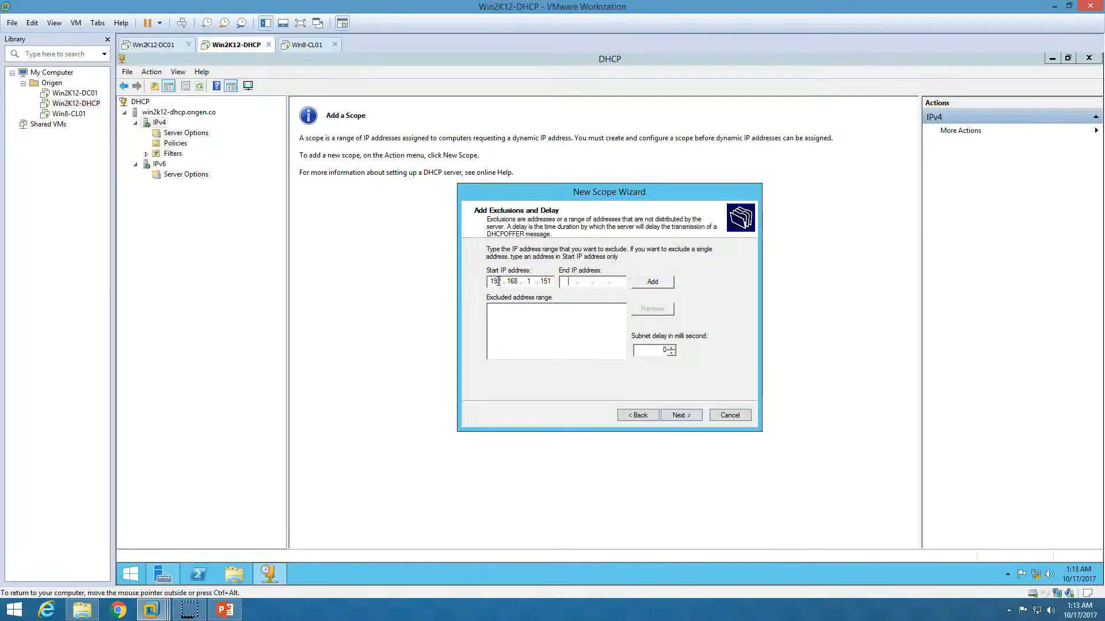
pyautogui.write('92.168.1.160')
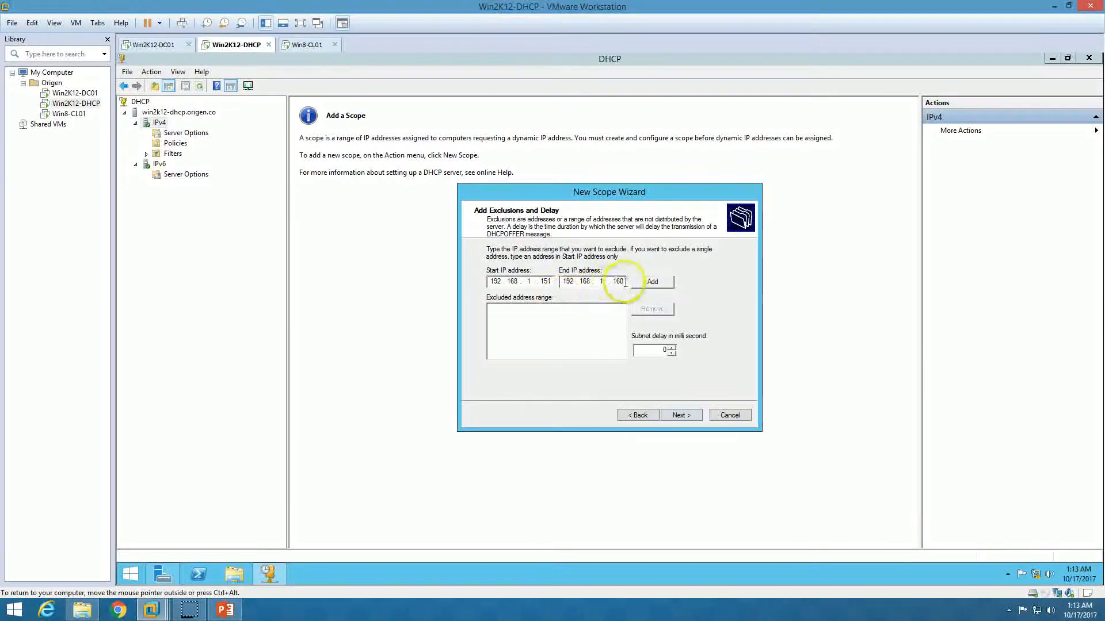
pyautogui.click(650, 282)
# - Go back to recheck the scope's address range, then return to the exclusions page
pyautogui.click(639, 415)
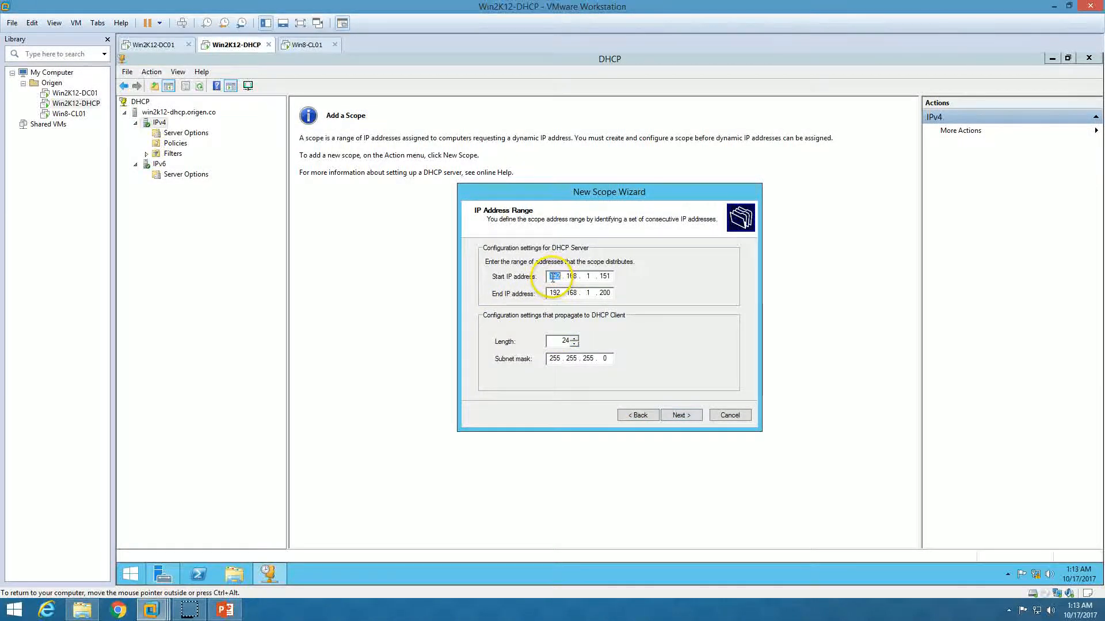
pyautogui.moveTo(609, 294); pyautogui.dragTo(570, 296)
pyautogui.click(680, 415)
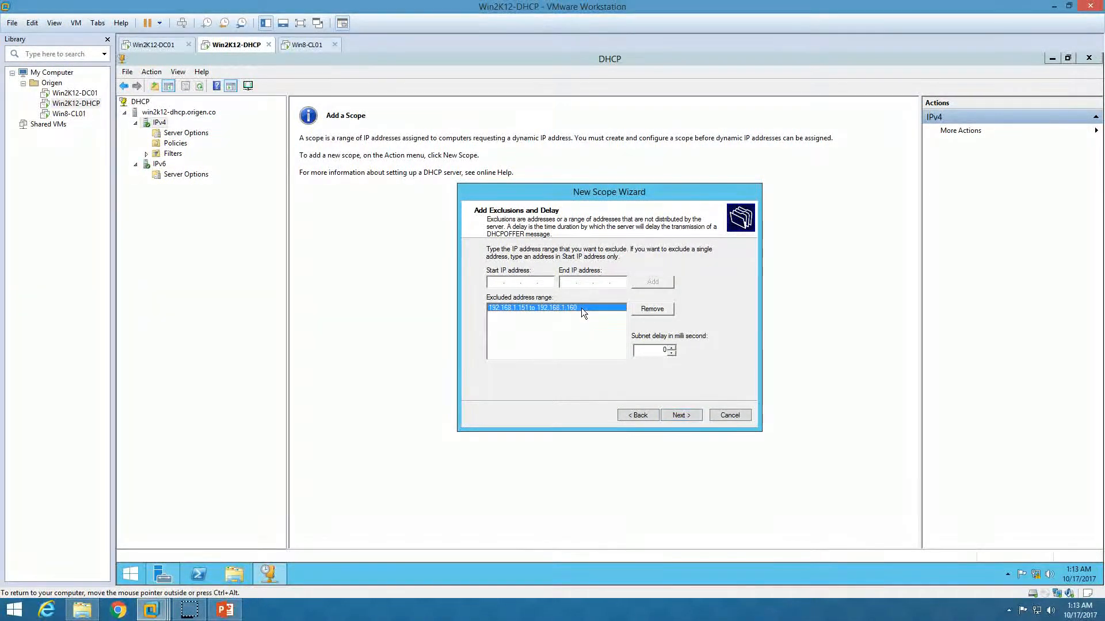
# - Set the lease duration to zero days with a new hours value, keeping DHCP option configuration on
pyautogui.click(685, 414)
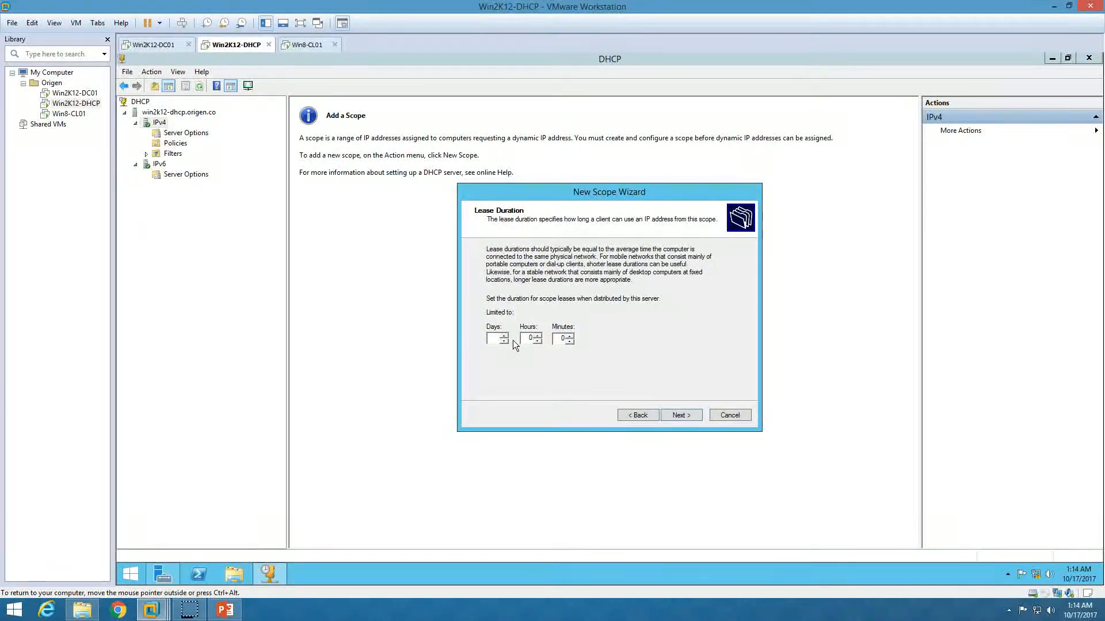
pyautogui.moveTo(527, 337); pyautogui.dragTo(560, 338)
pyautogui.click(688, 418)
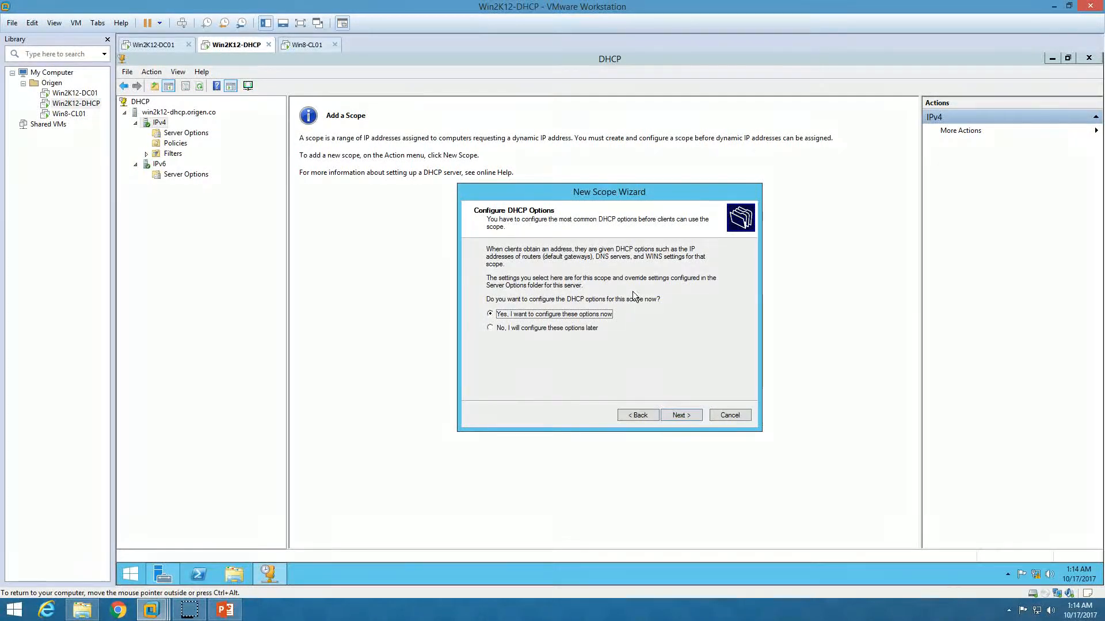
# - Add 192.168.1.1 as the scope's default gateway router
pyautogui.click(681, 416)
pyautogui.click(494, 276)
pyautogui.write('192 . 1')
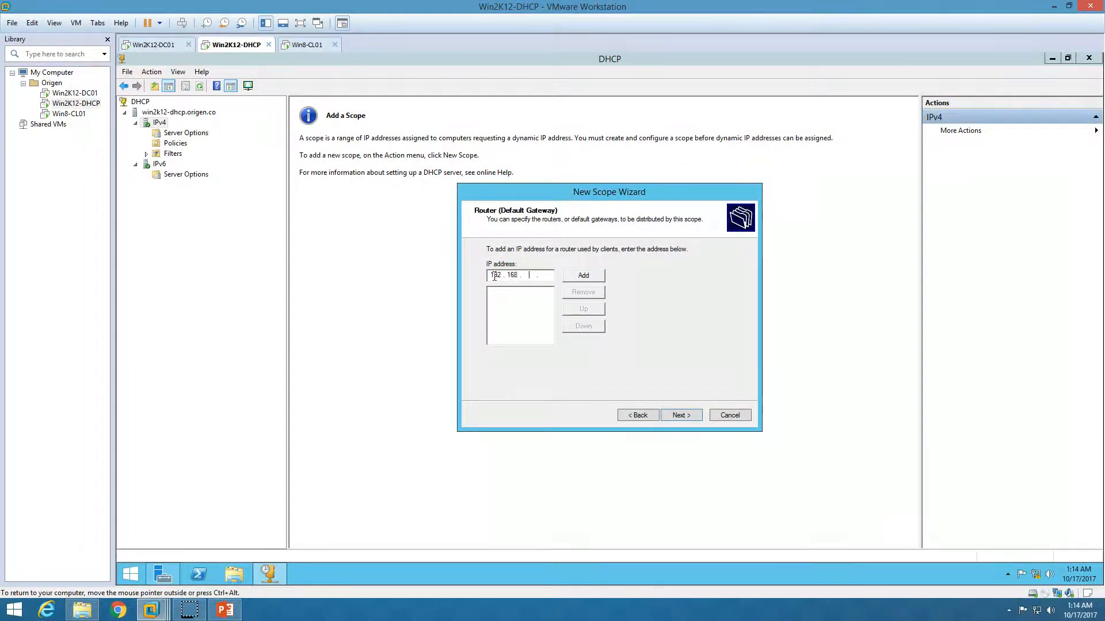
pyautogui.write('68 . 1 . 1')
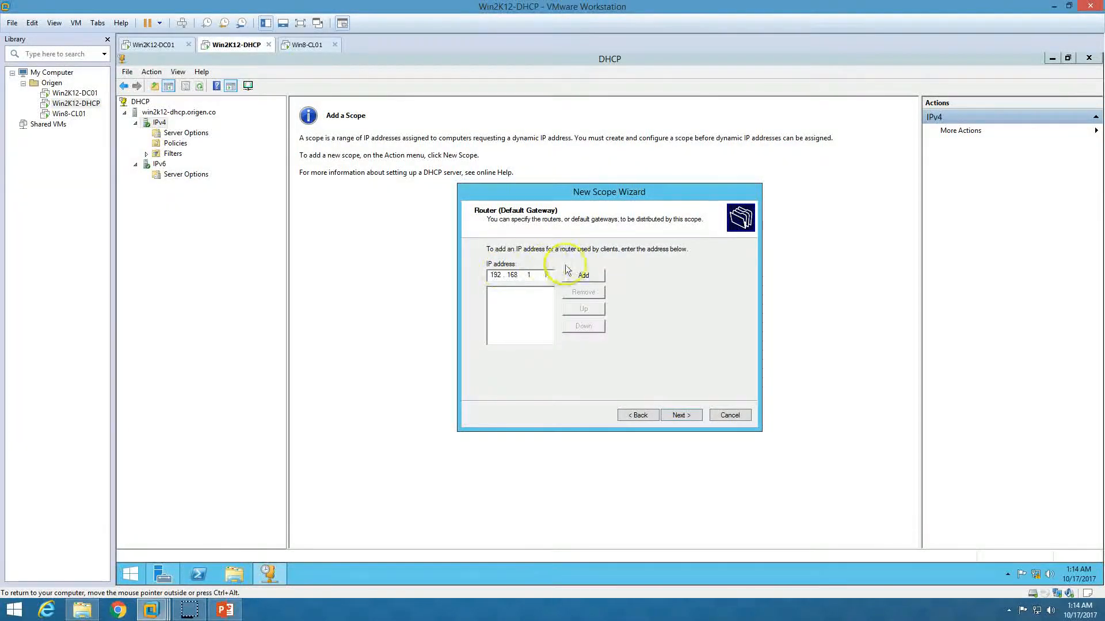
pyautogui.click(584, 276)
# - Add DNS server 192.168.1.254 for domain ORIGEN.CO, declining the invalid 192.168.2.254
pyautogui.click(681, 415)
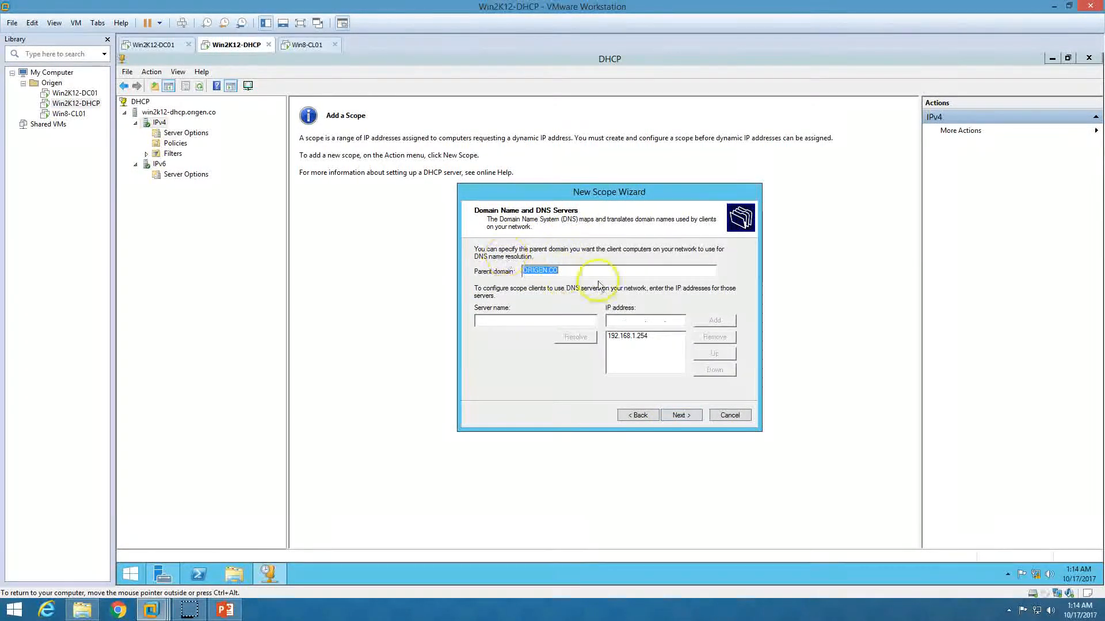
pyautogui.click(614, 321)
pyautogui.write('1')
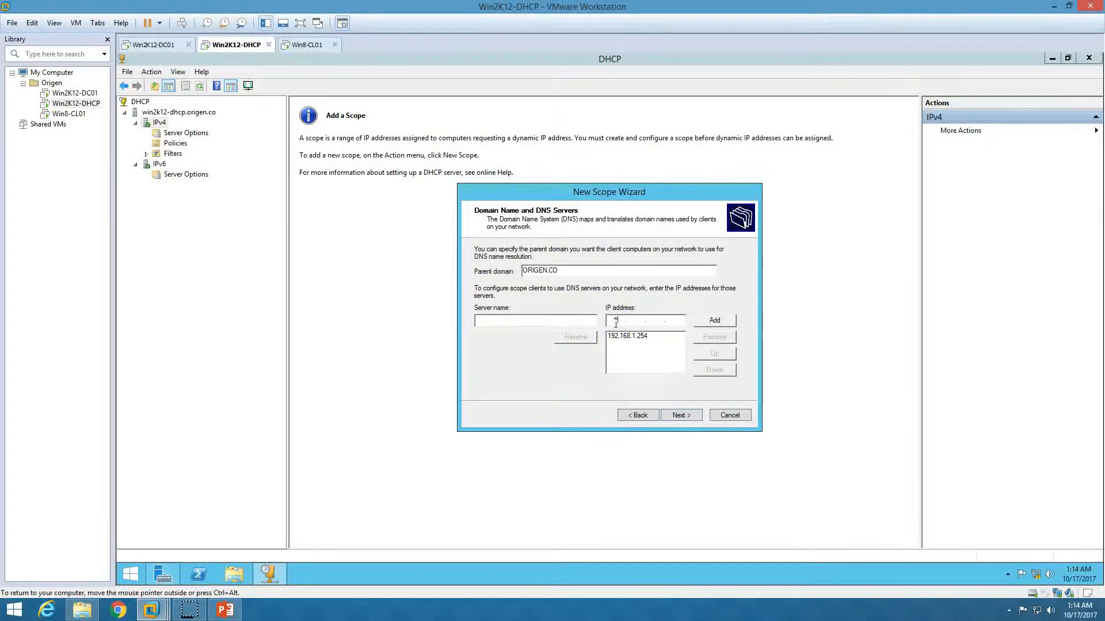
pyautogui.write('92.168.1.')
pyautogui.write('25')
pyautogui.press('BackSpace')
pyautogui.press('BackSpace')
pyautogui.press('BackSpace')
pyautogui.write('2.254')
pyautogui.click(714, 320)
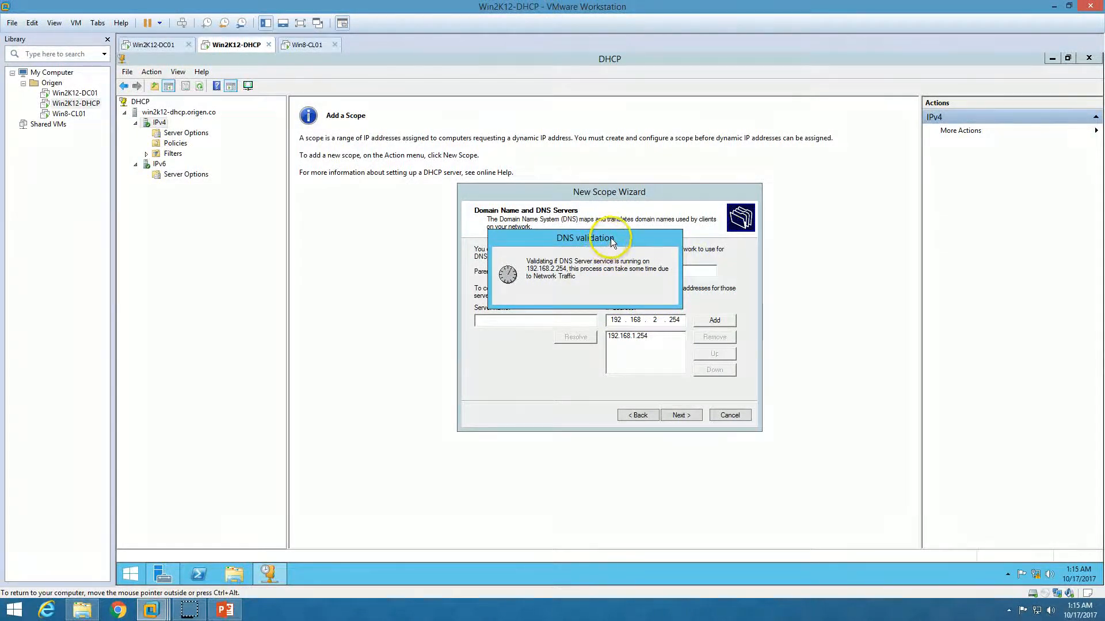
pyautogui.moveTo(609, 237); pyautogui.dragTo(709, 171)
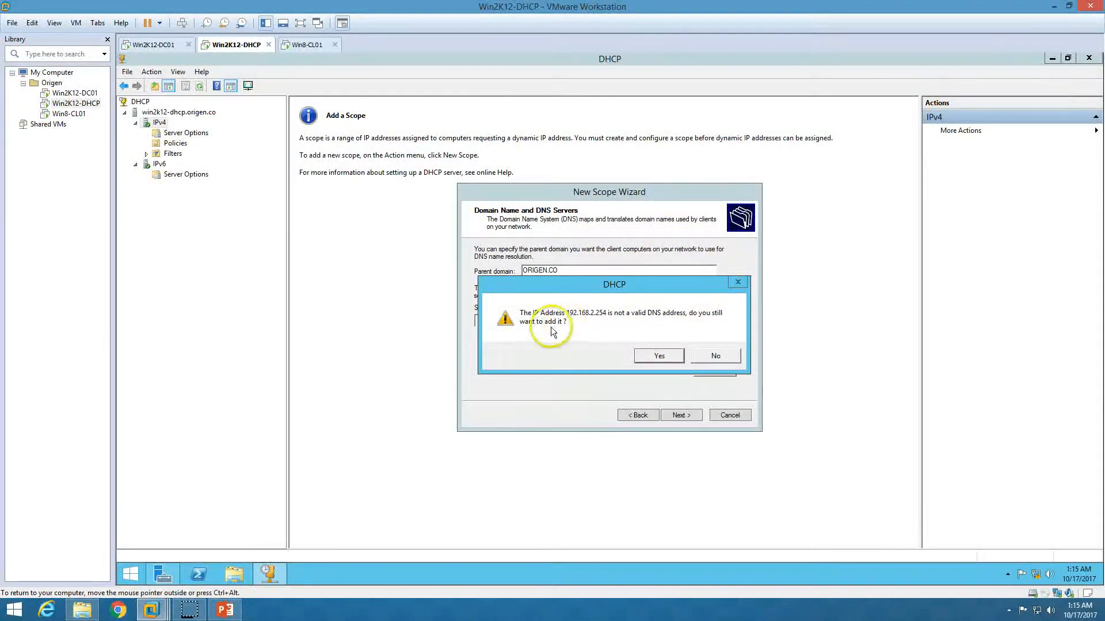
pyautogui.click(712, 356)
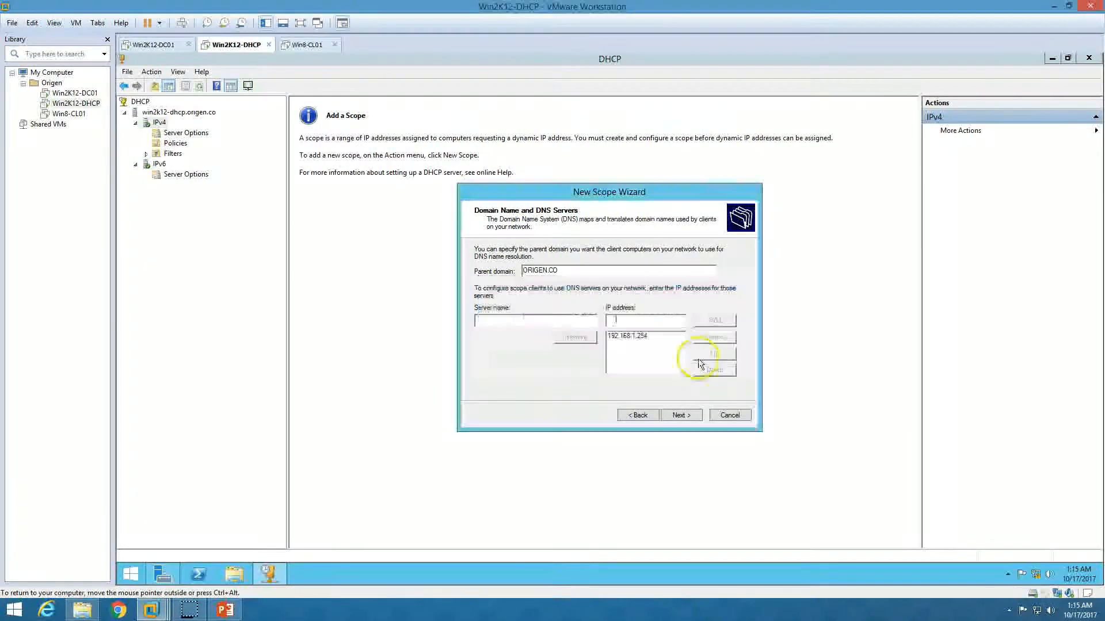
pyautogui.click(645, 337)
# - Skip WINS servers and choose to activate the LAN scope now
pyautogui.click(679, 415)
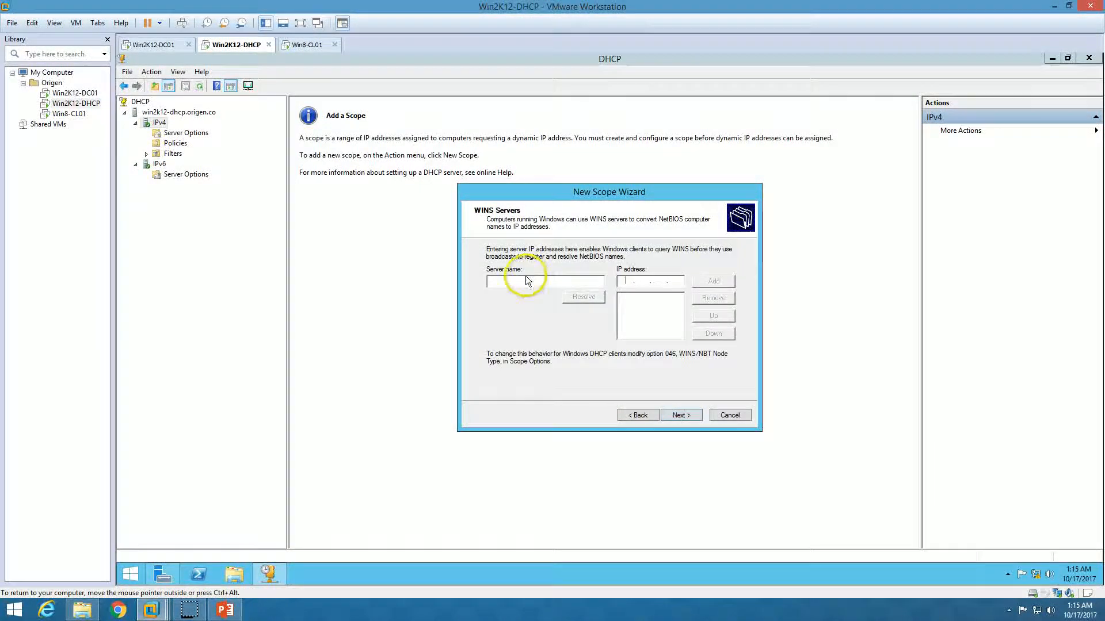
pyautogui.click(681, 417)
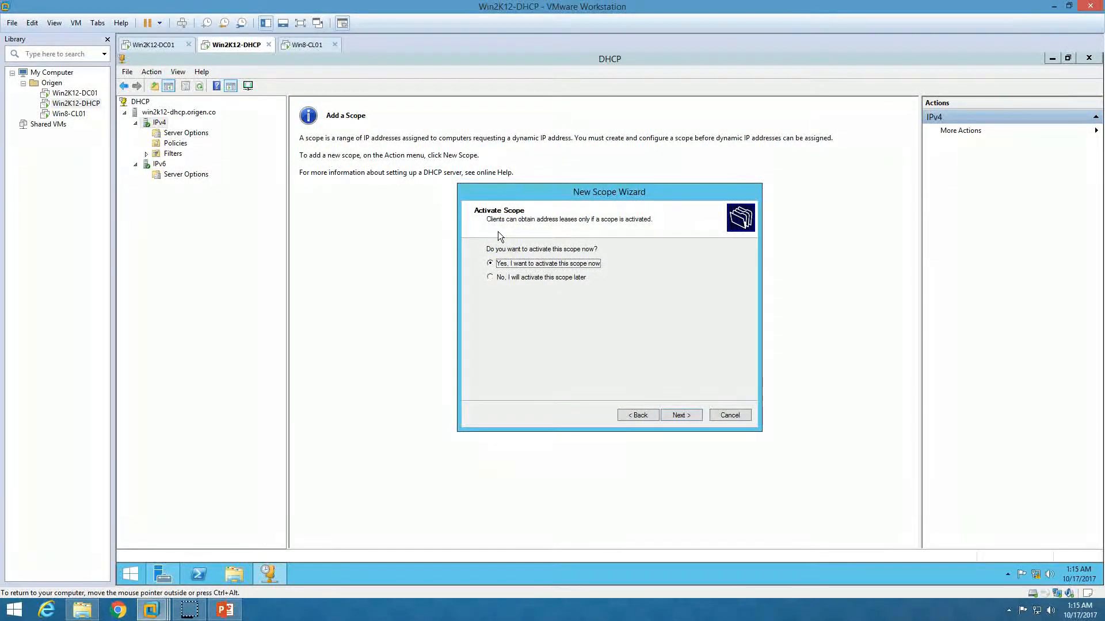
pyautogui.click(683, 419)
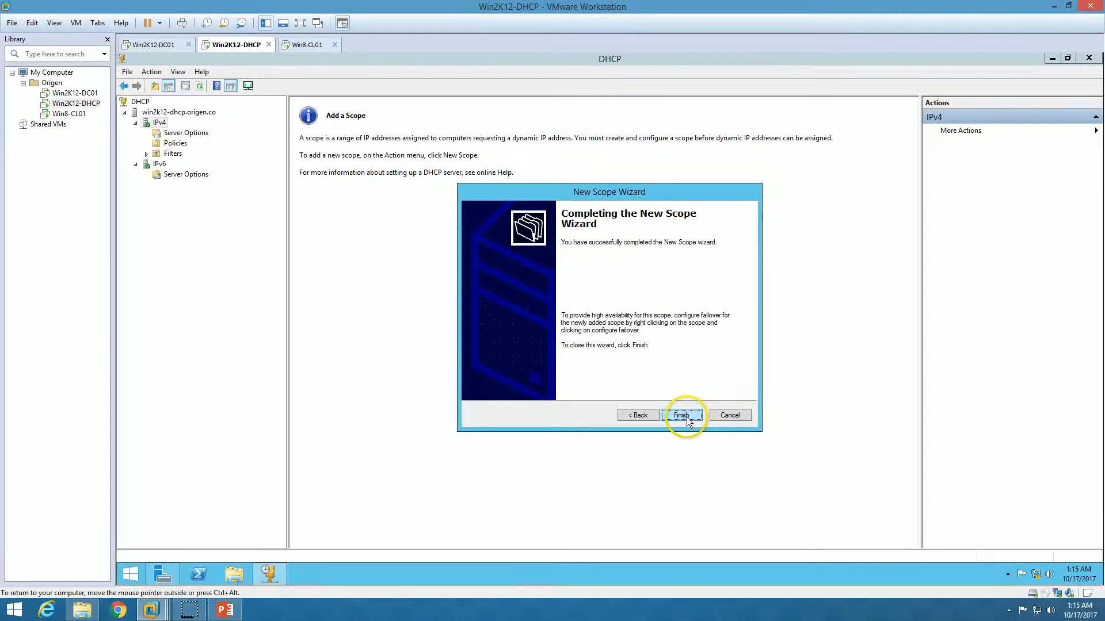
# - Finish the wizard and inspect Scope [192.168.1.0] LAN's address pool, leases and Reservations
pyautogui.click(686, 417)
pyautogui.click(146, 133)
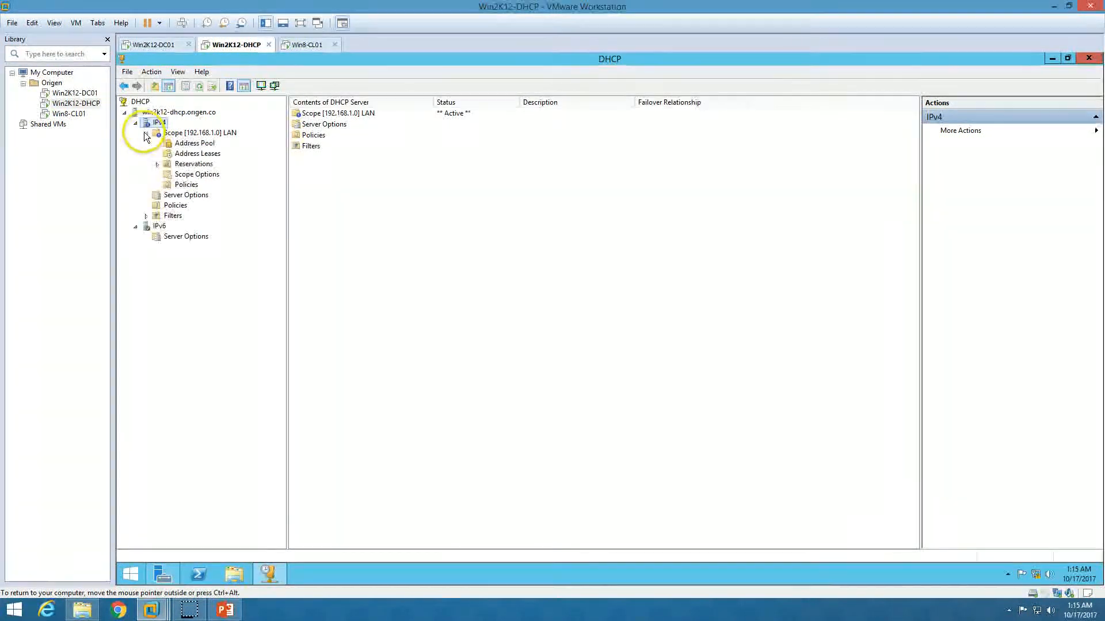
pyautogui.click(191, 134)
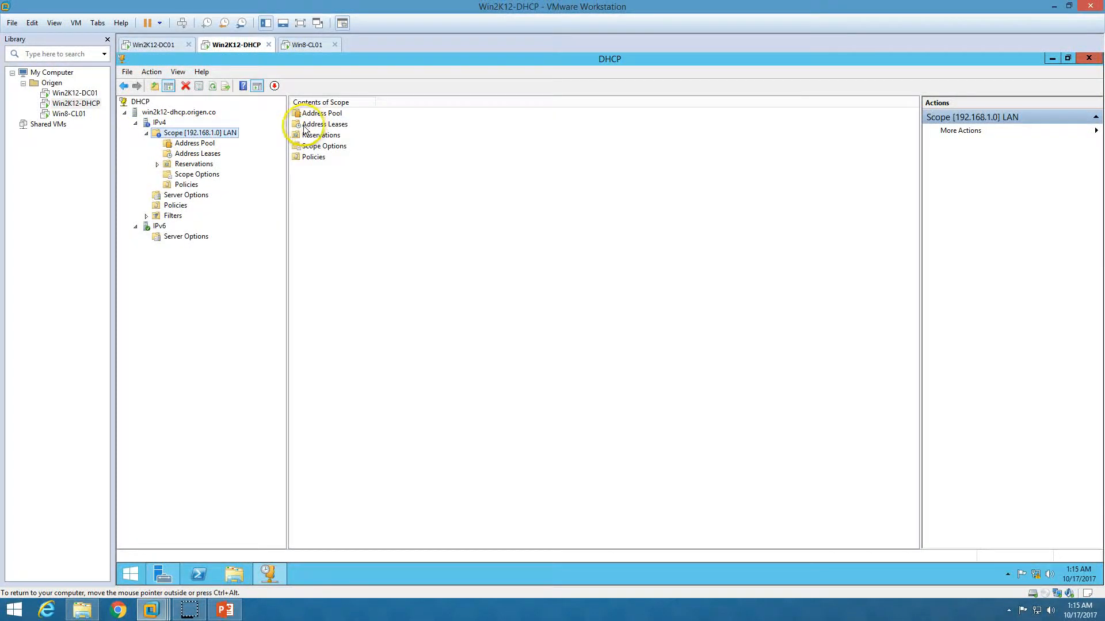
pyautogui.click(190, 144)
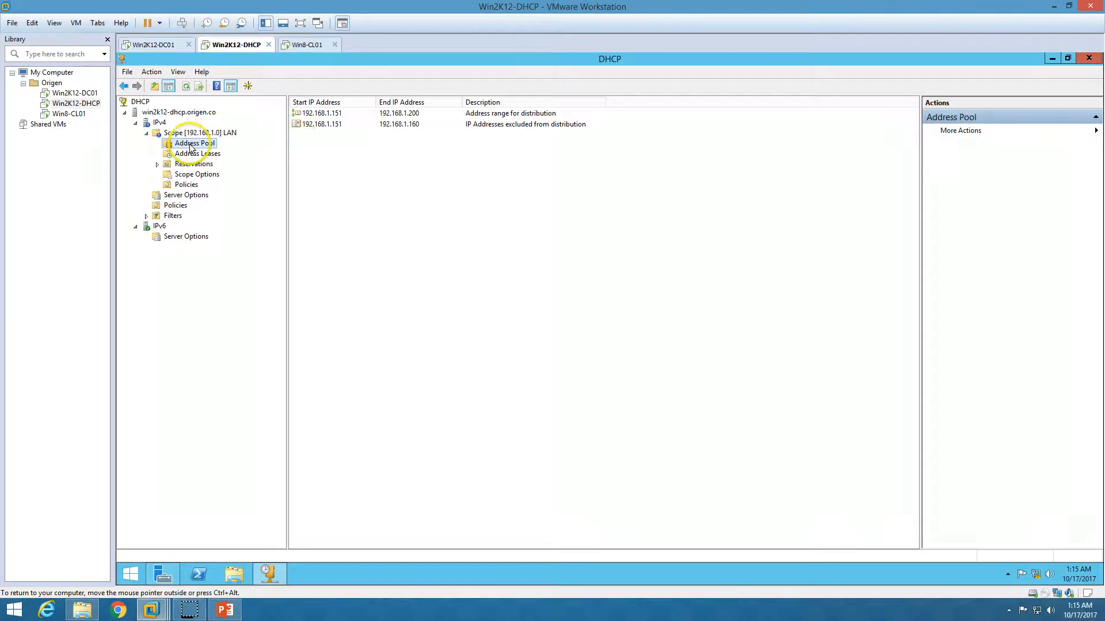
pyautogui.click(342, 114)
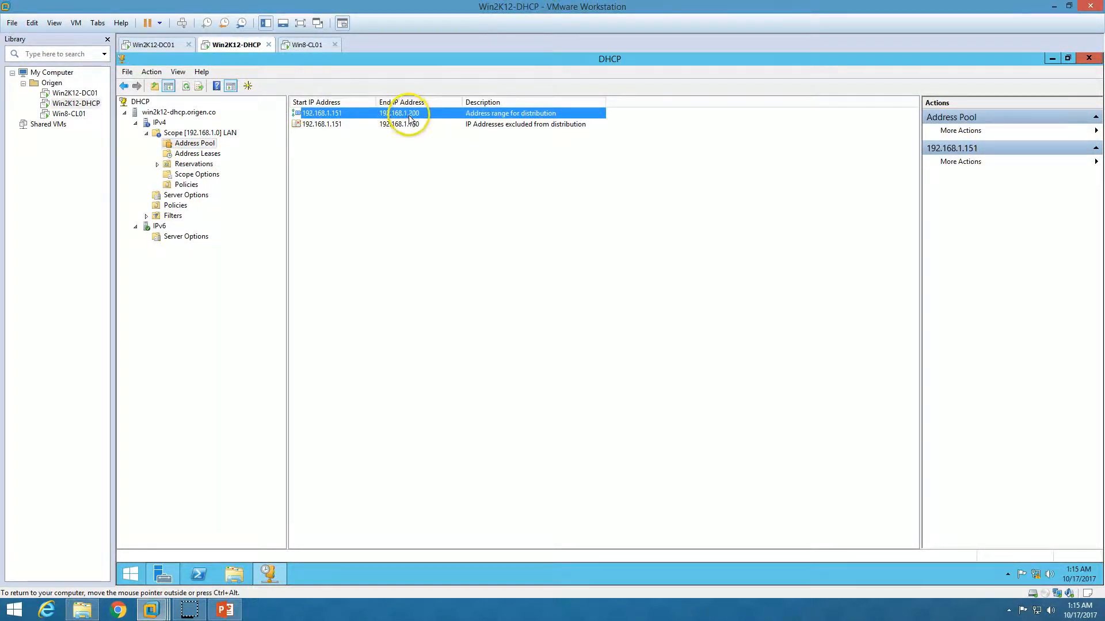
pyautogui.click(354, 126)
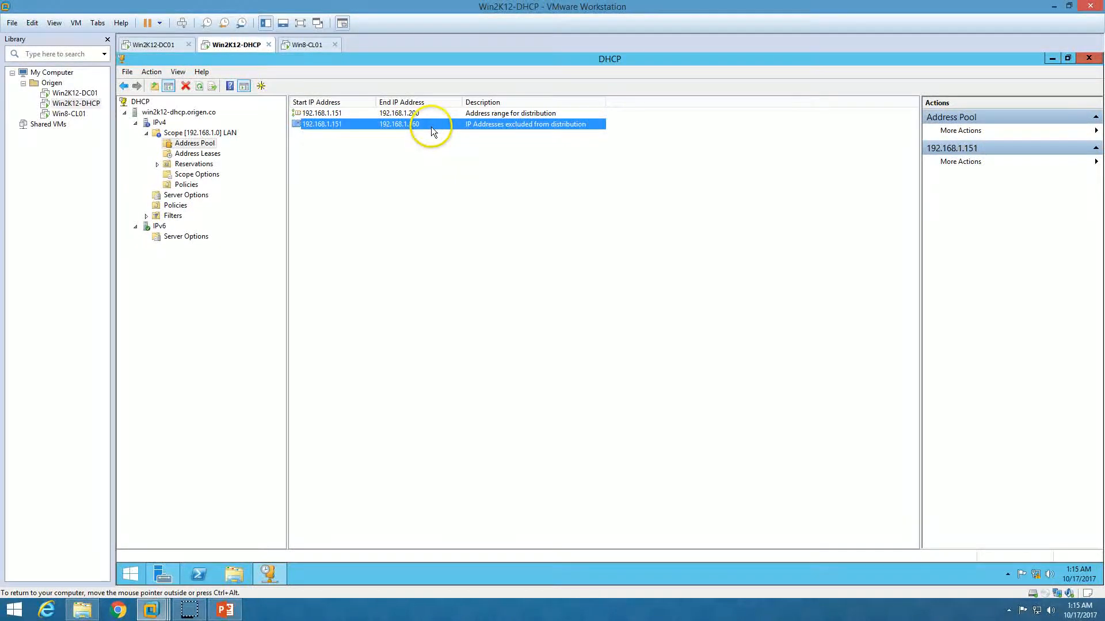
pyautogui.click(198, 154)
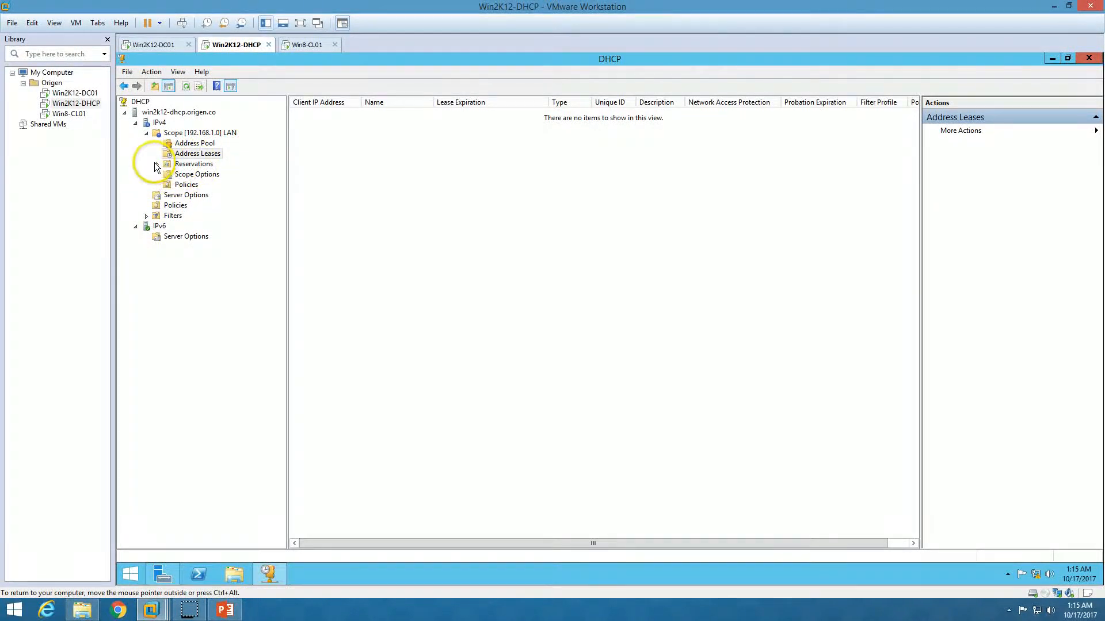
pyautogui.click(195, 167)
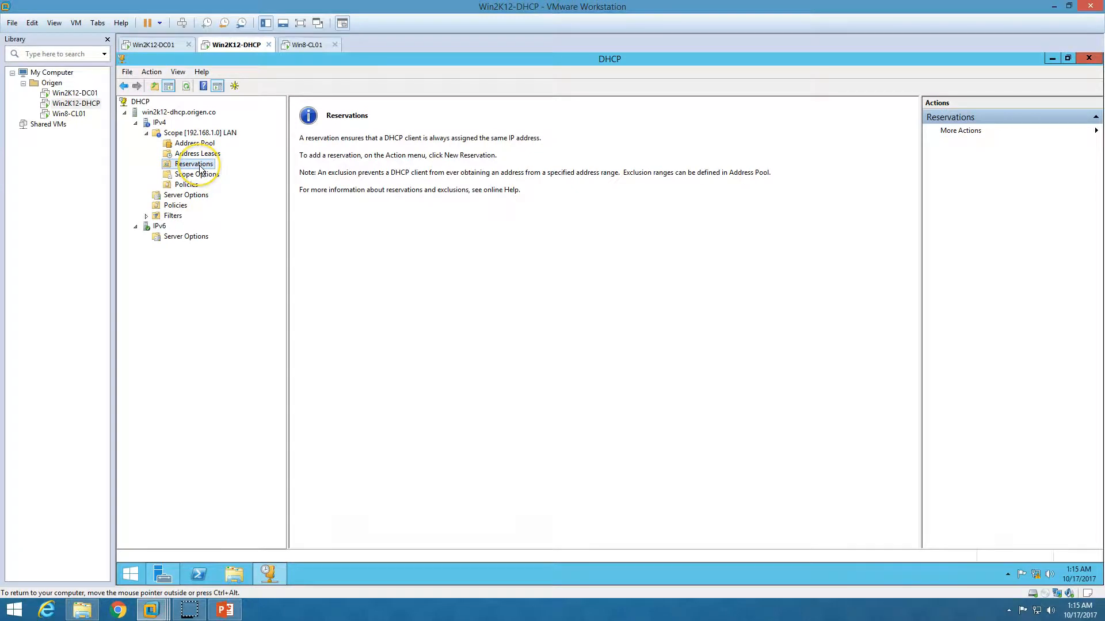
# - Create reservation Demo-Reg for 192.168.1.151 with MAC ab:cd:ef:01:02:03
pyautogui.rightClick(200, 170)
pyautogui.click(244, 170)
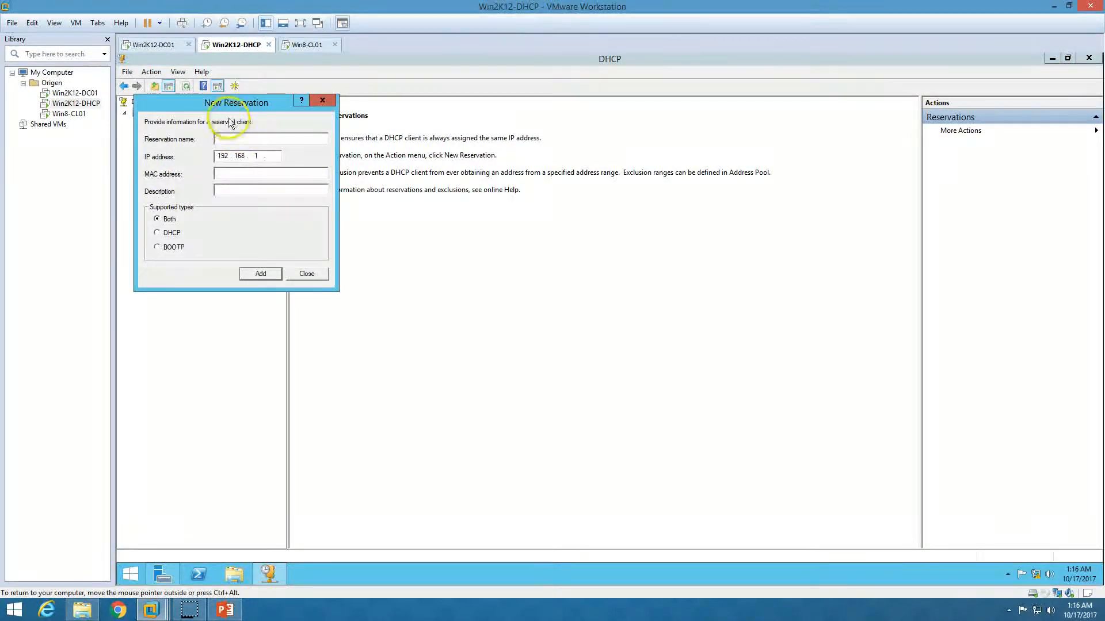
pyautogui.moveTo(236, 103); pyautogui.dragTo(362, 152)
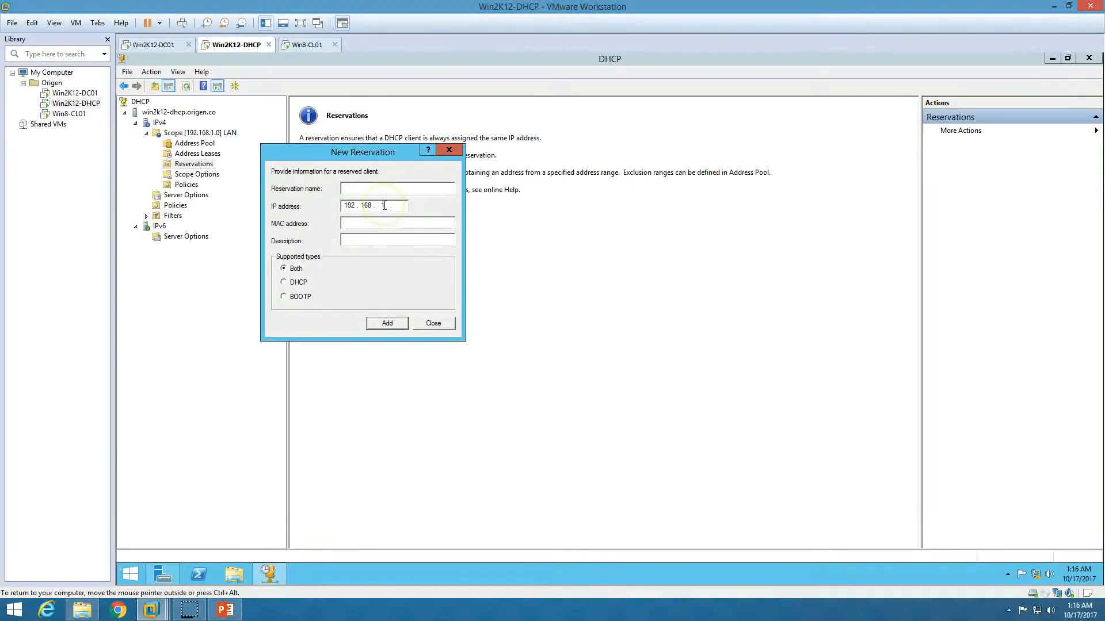
pyautogui.write('Demo')
pyautogui.write('-re')
pyautogui.write('Reg')
pyautogui.click(363, 229)
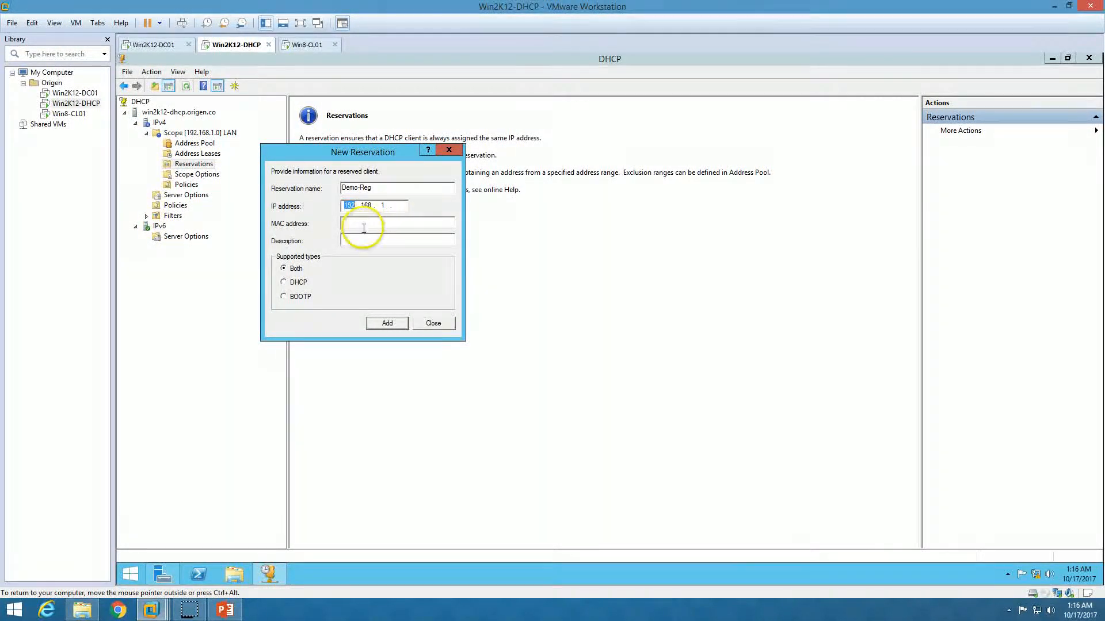
pyautogui.click(396, 205)
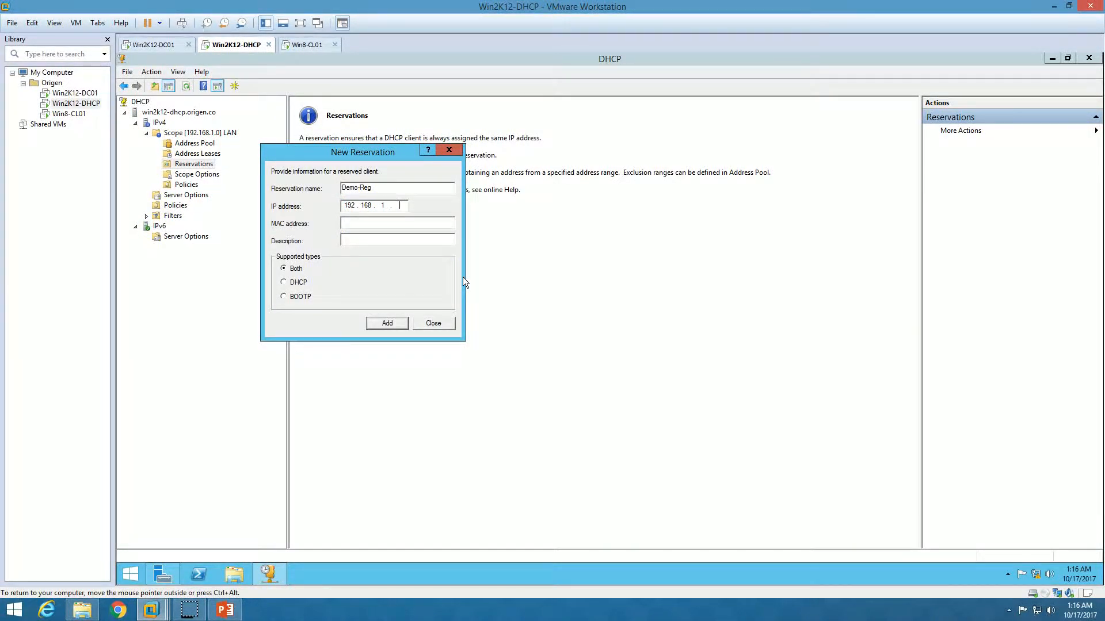
pyautogui.write('151')
pyautogui.write('ab')
pyautogui.write(':cd:')
pyautogui.write('ef:')
pyautogui.write('01')
pyautogui.write(':02:03')
pyautogui.click(392, 240)
pyautogui.doubleClick(351, 187)
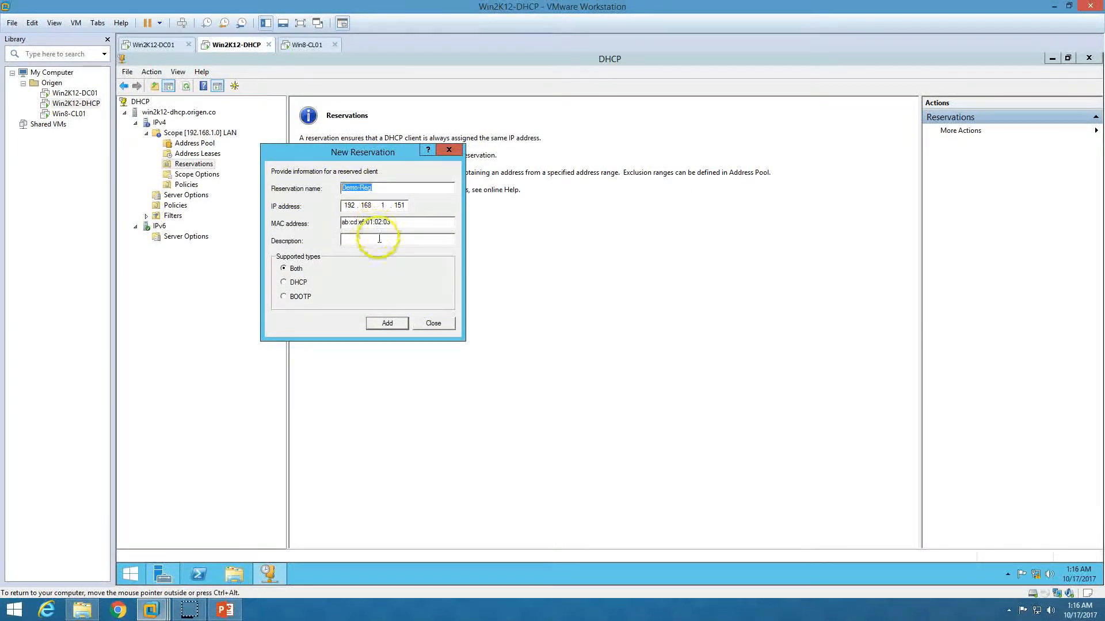
pyautogui.click(397, 324)
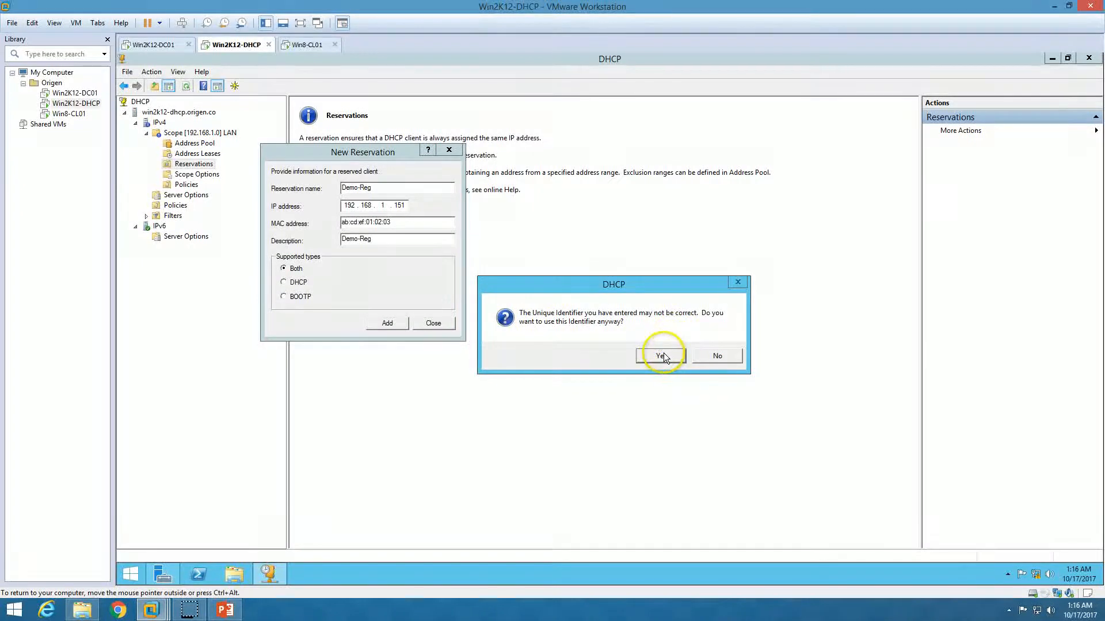
# - Accept the reservation warnings and close the New Reservation dialog
pyautogui.click(661, 355)
pyautogui.click(387, 323)
pyautogui.click(663, 356)
pyautogui.click(433, 323)
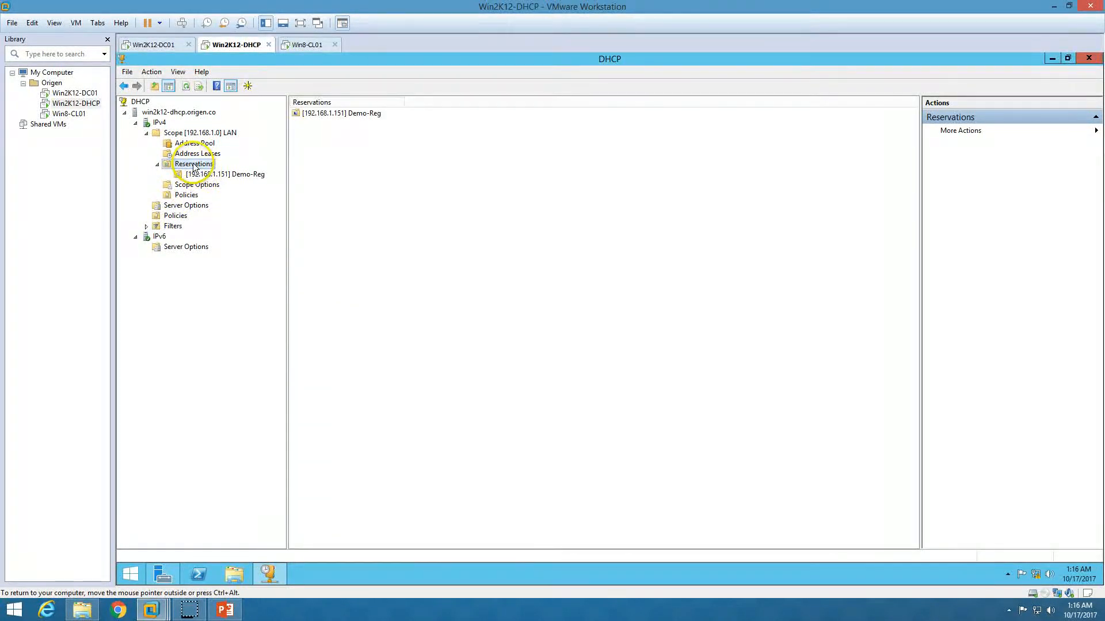
# - Open another New Reservation form and close it without adding anything
pyautogui.rightClick(195, 166)
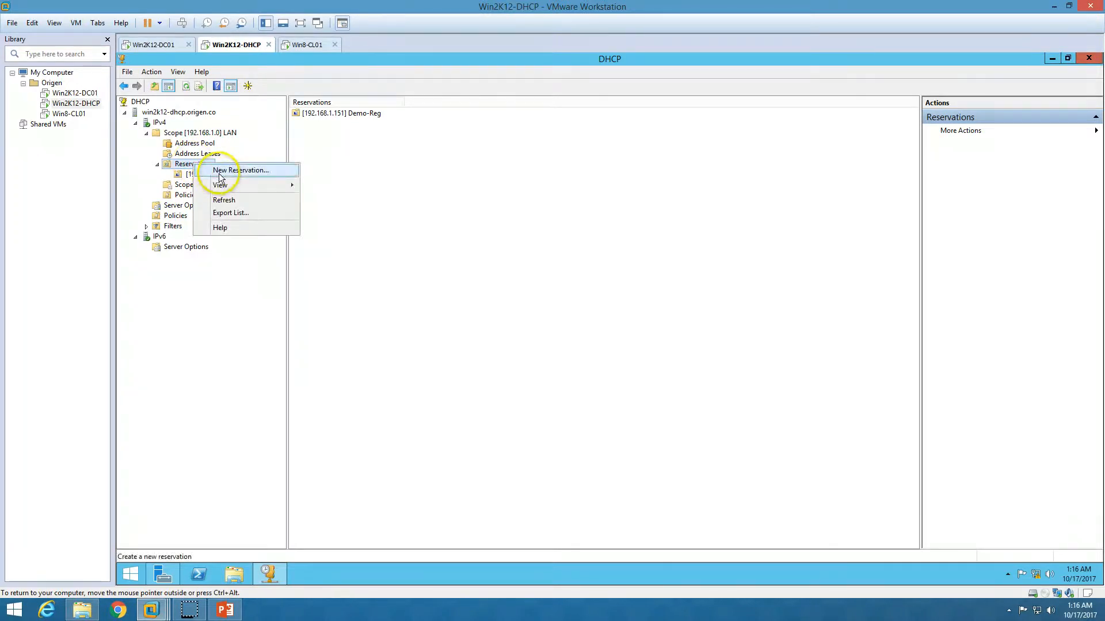
pyautogui.click(221, 171)
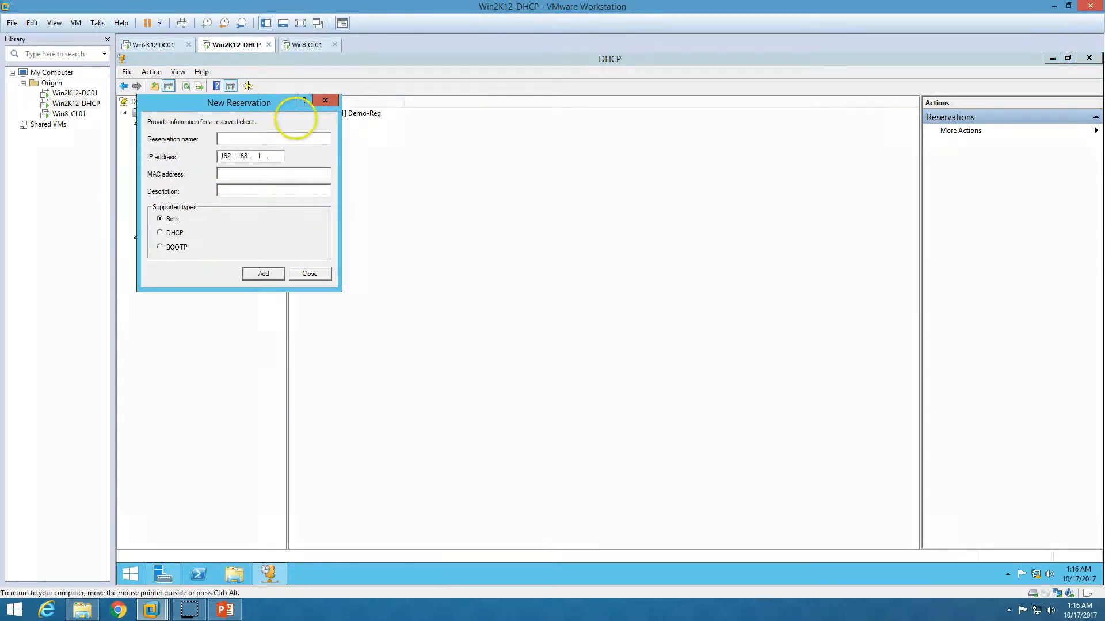
pyautogui.moveTo(258, 115); pyautogui.dragTo(576, 231)
pyautogui.click(586, 274)
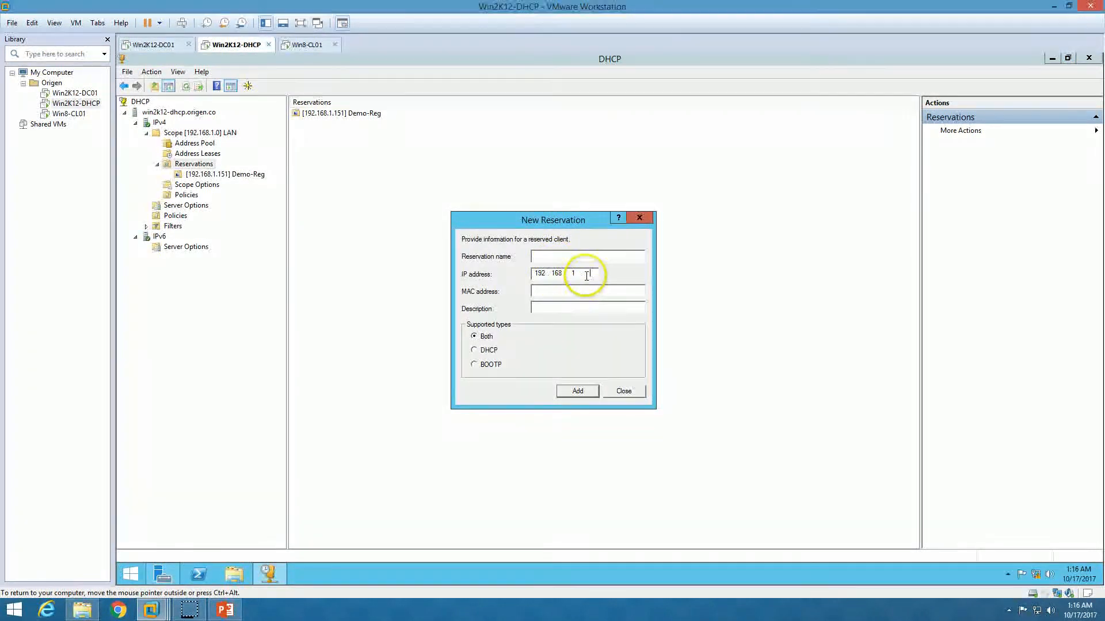
pyautogui.click(586, 290)
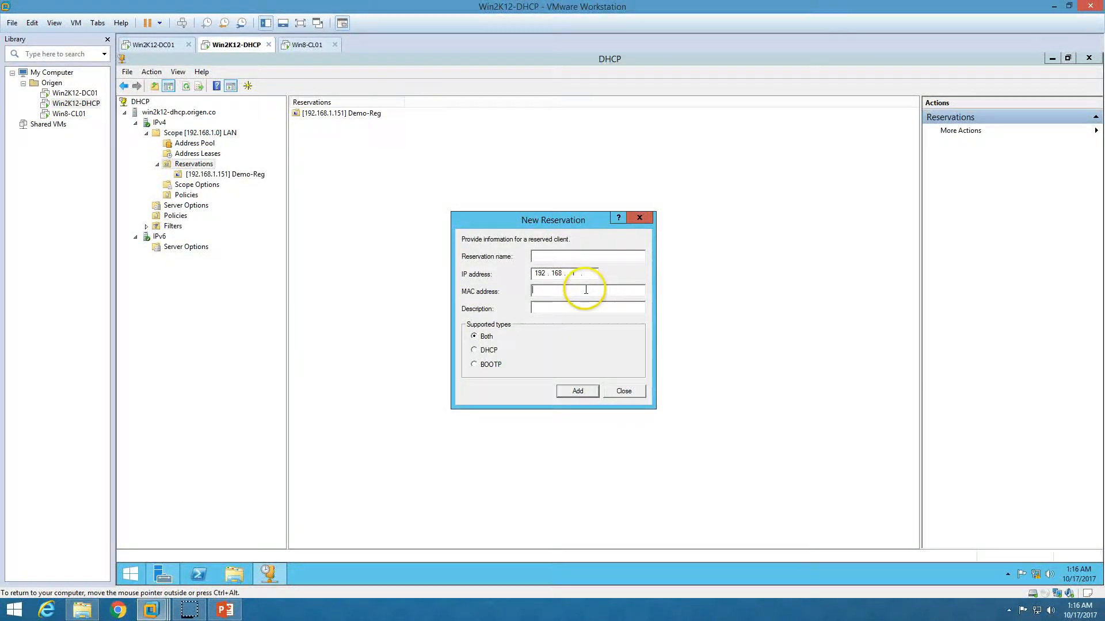
pyautogui.click(613, 393)
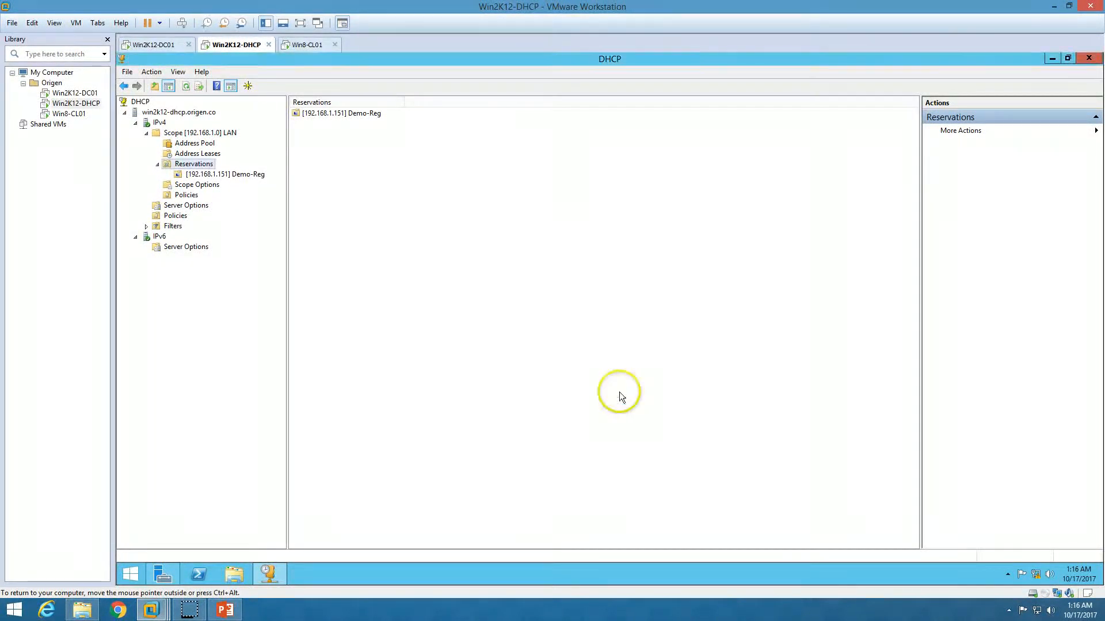
# - Review the scope options: router 192.168.1.1, DNS 192.168.1.254 and domain ORIGEN.CO
pyautogui.click(212, 186)
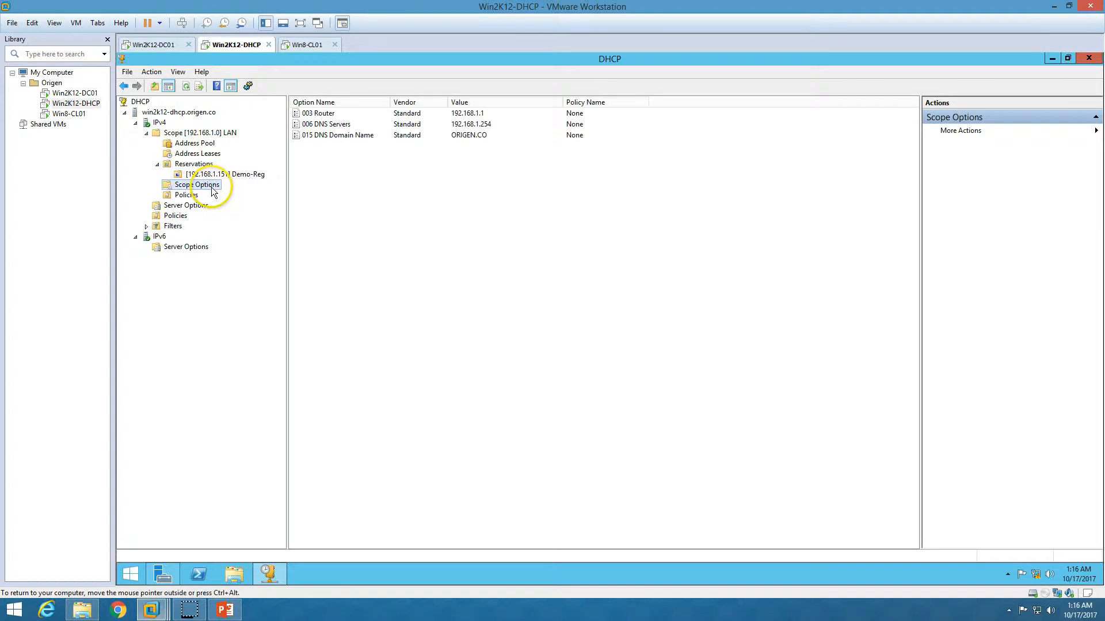
pyautogui.click(354, 125)
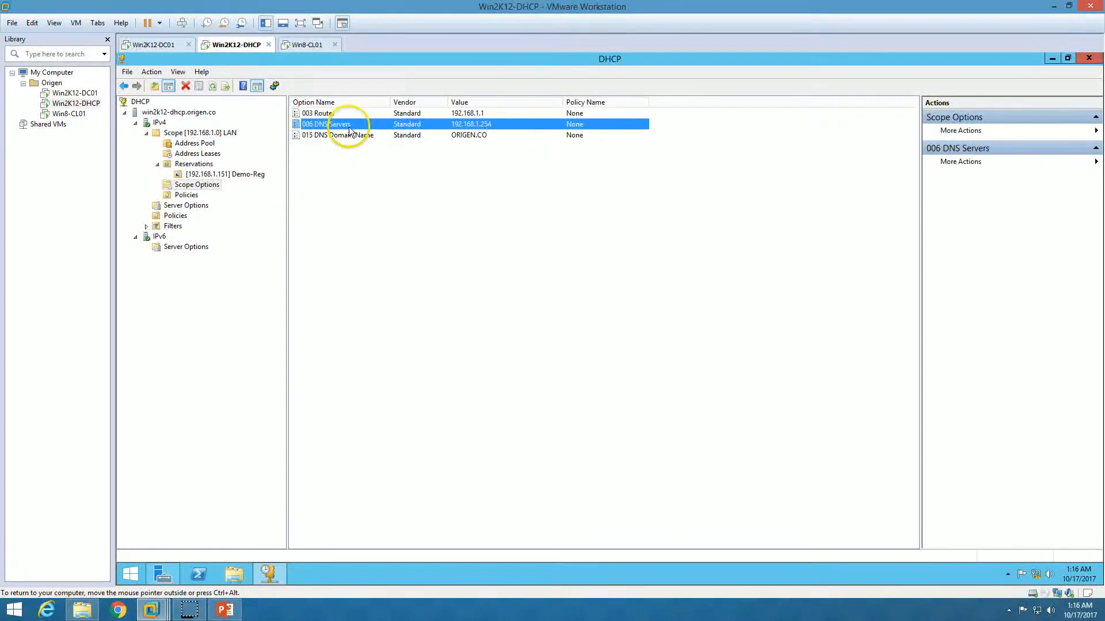
pyautogui.click(358, 136)
# - Browse the Configure Options list without changes, then select the LAN scope node
pyautogui.rightClick(468, 187)
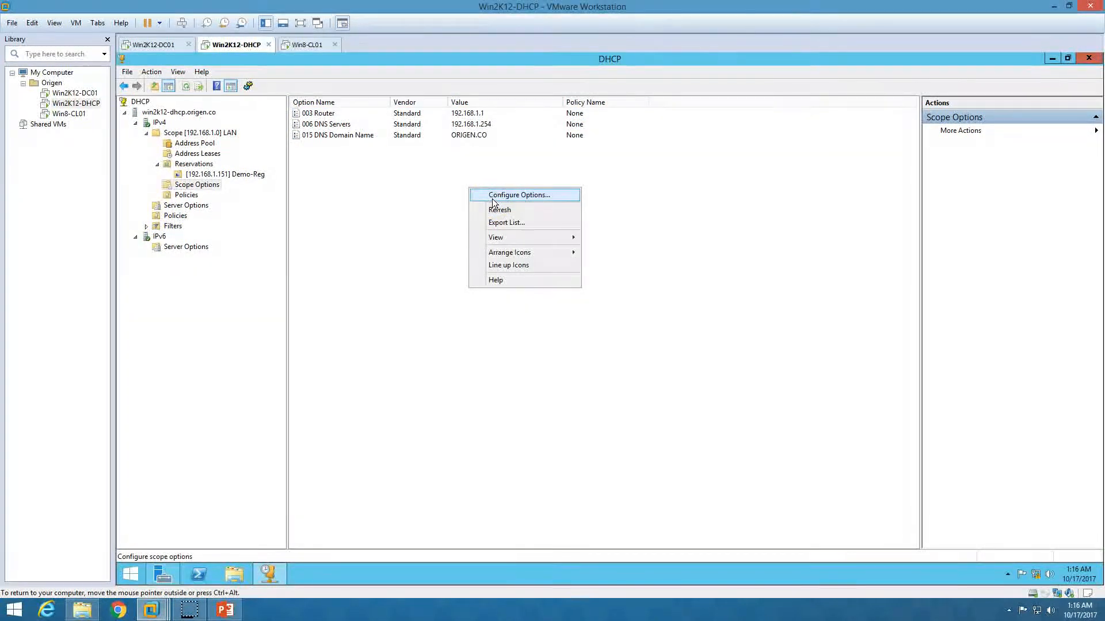
pyautogui.click(492, 197)
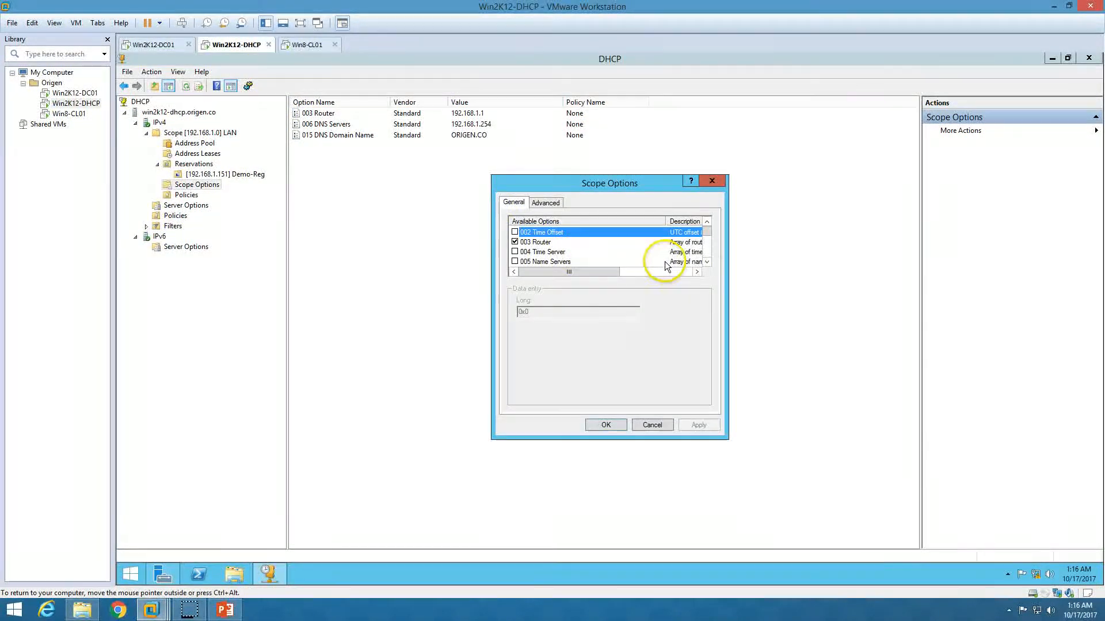
pyautogui.doubleClick(707, 264)
pyautogui.doubleClick(708, 263)
pyautogui.doubleClick(709, 263)
pyautogui.tripleClick(708, 263)
pyautogui.tripleClick(708, 262)
pyautogui.doubleClick(708, 263)
pyautogui.doubleClick(709, 263)
pyautogui.doubleClick(708, 263)
pyautogui.click(709, 263)
pyautogui.doubleClick(708, 263)
pyautogui.doubleClick(709, 263)
pyautogui.doubleClick(708, 262)
pyautogui.doubleClick(709, 263)
pyautogui.doubleClick(708, 263)
pyautogui.doubleClick(709, 263)
pyautogui.doubleClick(708, 263)
pyautogui.doubleClick(708, 263)
pyautogui.tripleClick(709, 263)
pyautogui.doubleClick(708, 263)
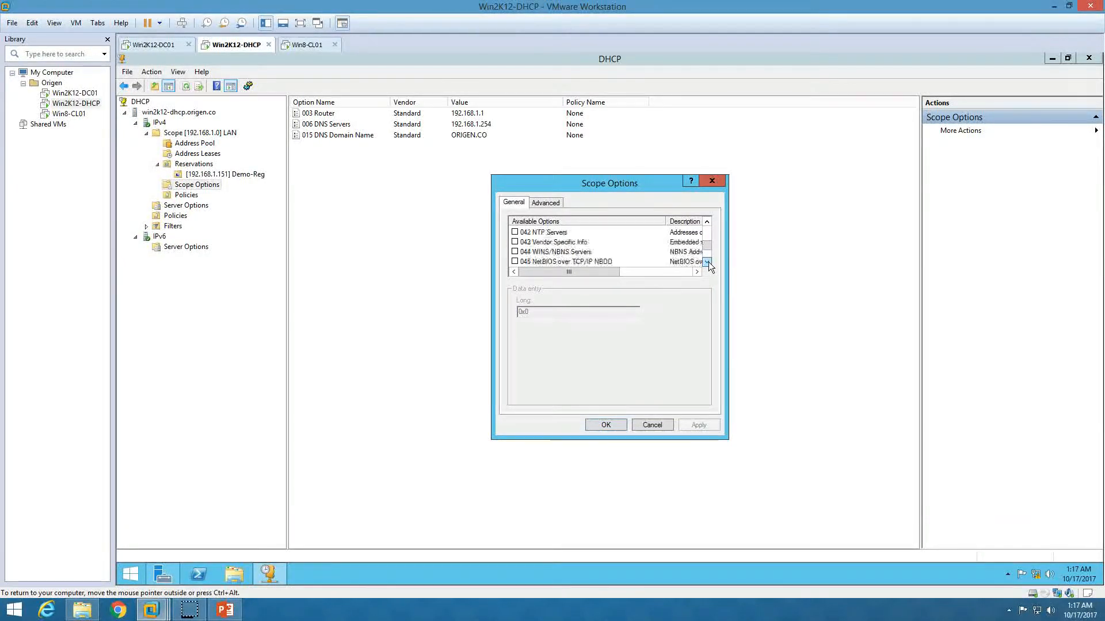
pyautogui.click(707, 223)
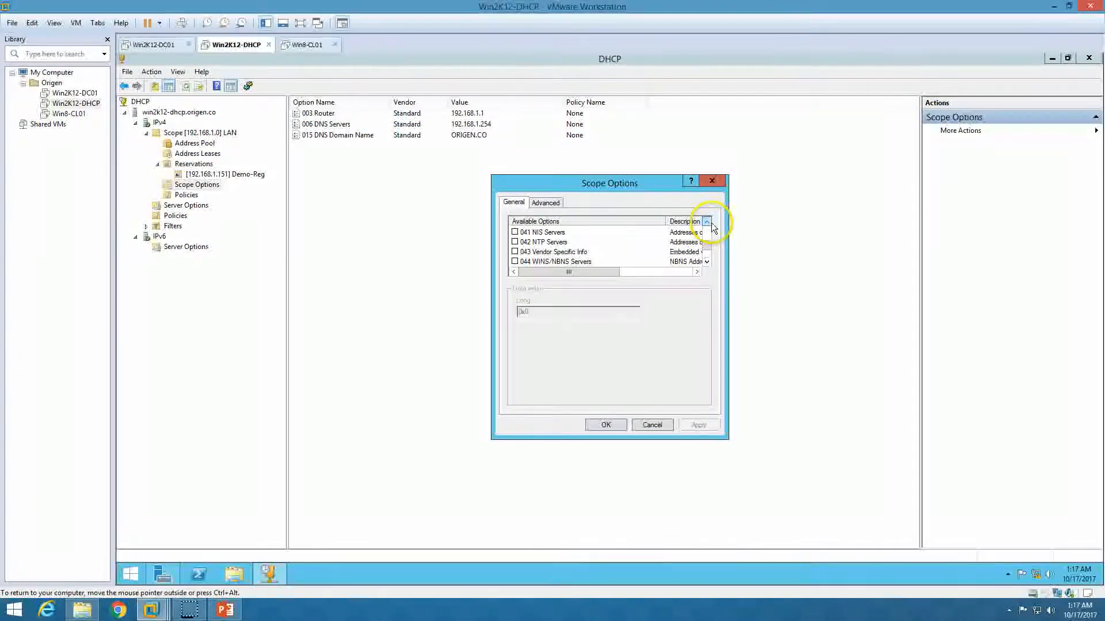
pyautogui.click(707, 256)
pyautogui.click(707, 256)
pyautogui.click(708, 264)
pyautogui.click(708, 264)
pyautogui.doubleClick(708, 264)
pyautogui.click(708, 264)
pyautogui.click(708, 264)
pyautogui.click(708, 264)
pyautogui.click(708, 264)
pyautogui.click(653, 425)
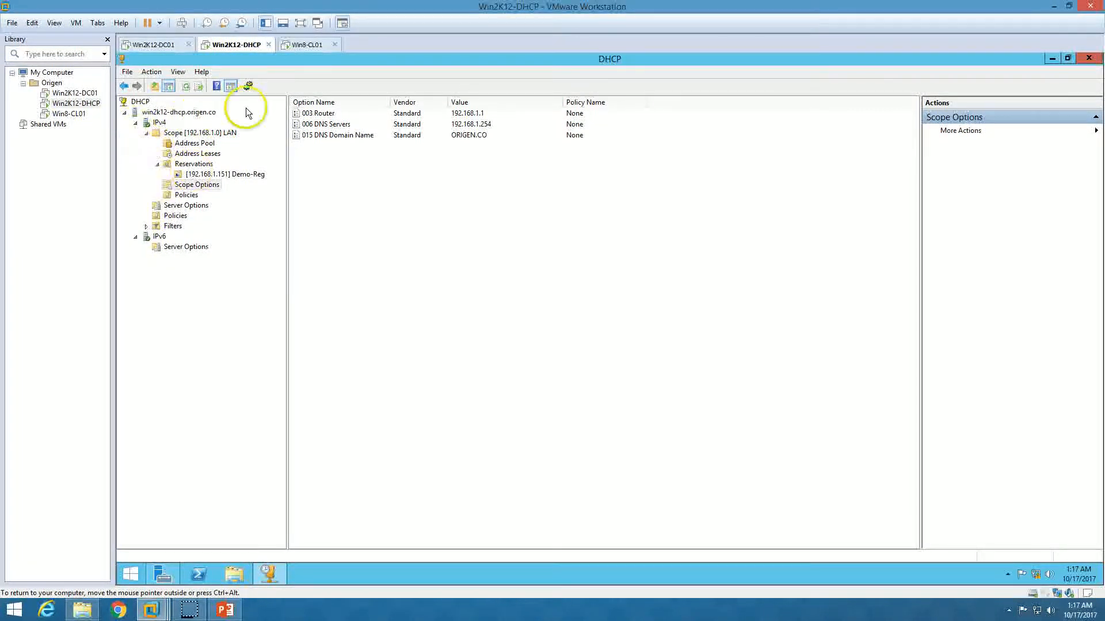
pyautogui.click(199, 132)
# - Sign in to Win8-CL01 and open the adapter list from Network and Sharing Center
pyautogui.click(307, 45)
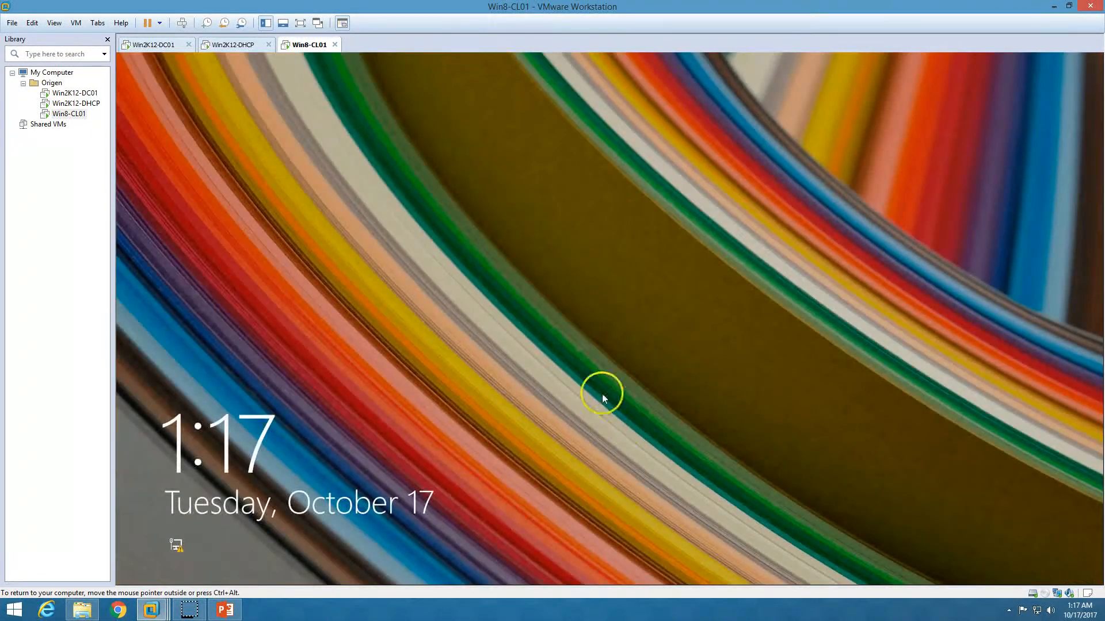
pyautogui.click(602, 393)
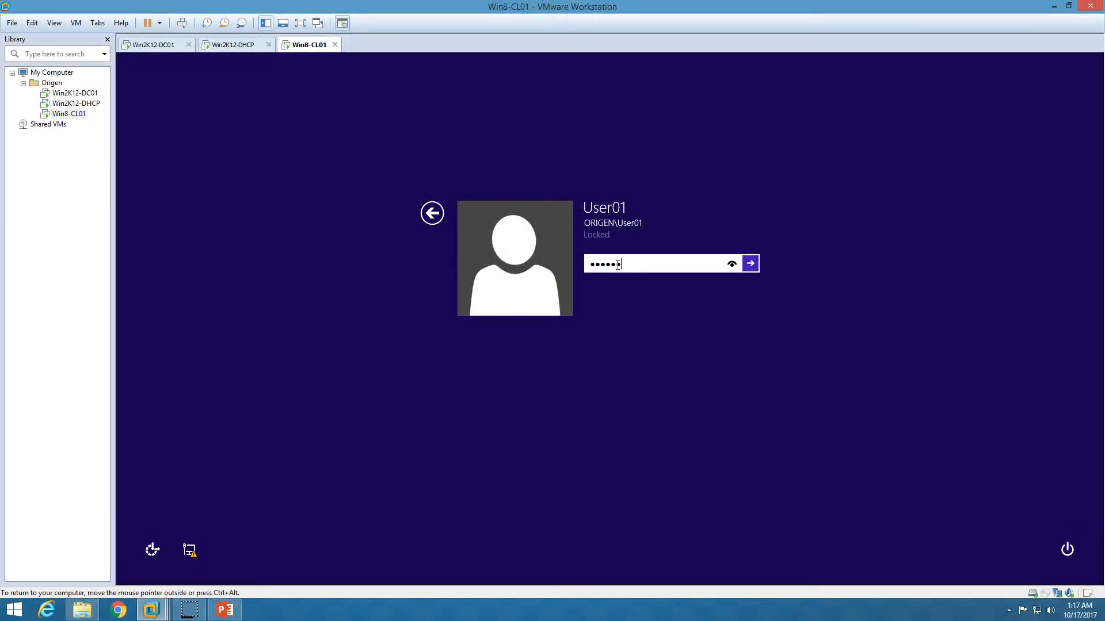
pyautogui.press('Return')
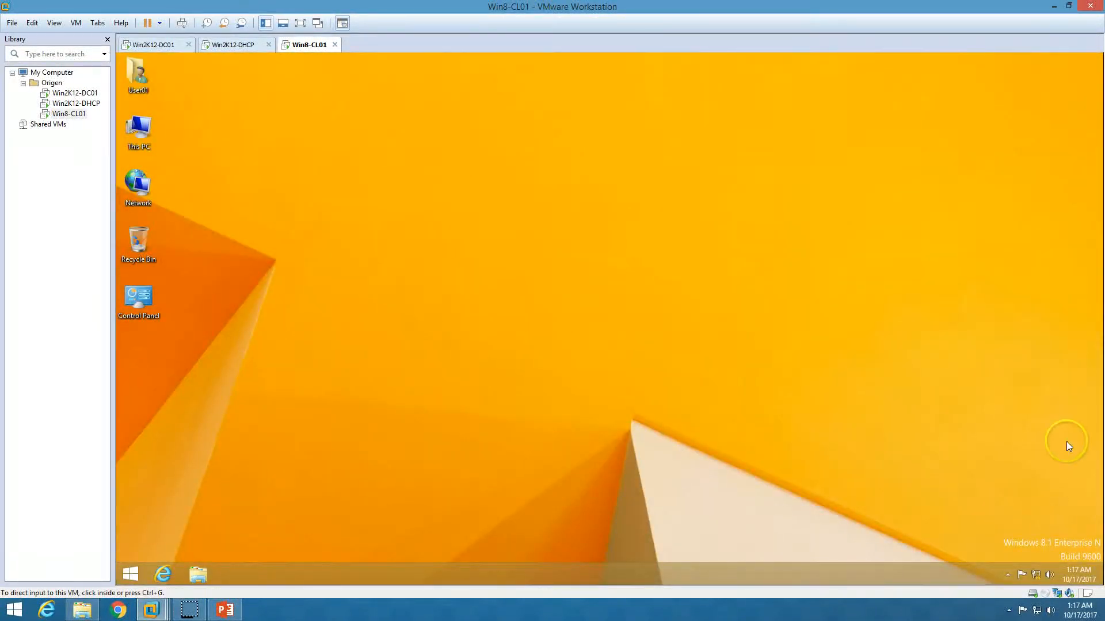
pyautogui.rightClick(1038, 575)
pyautogui.click(1037, 568)
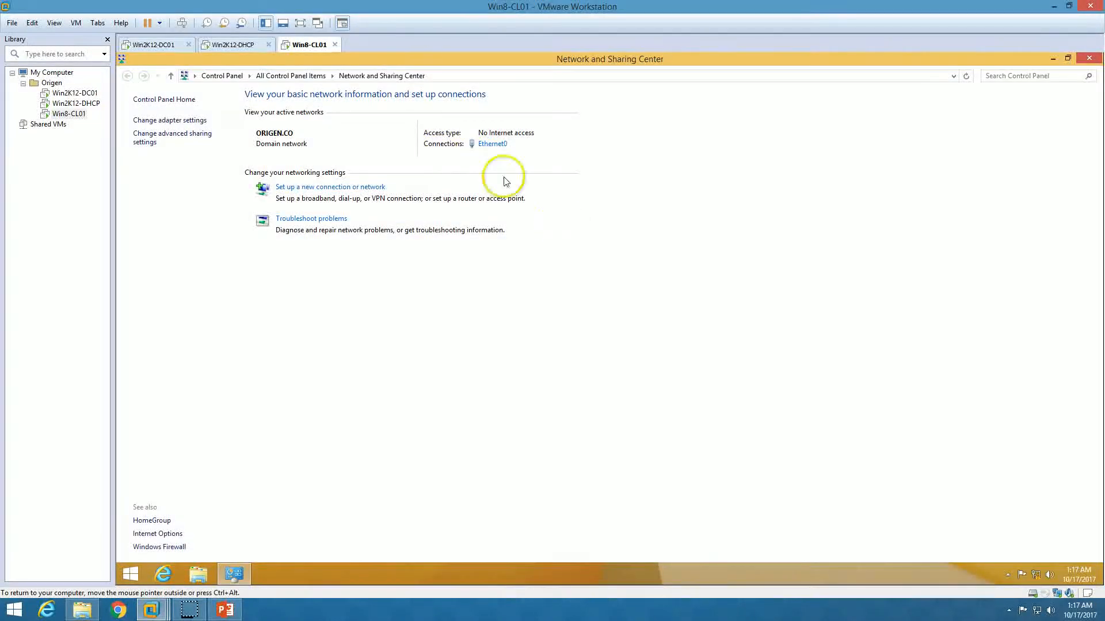
pyautogui.click(170, 120)
# - Check Ethernet0's connection details: static 192.168.1.250 with DHCP disabled
pyautogui.doubleClick(172, 123)
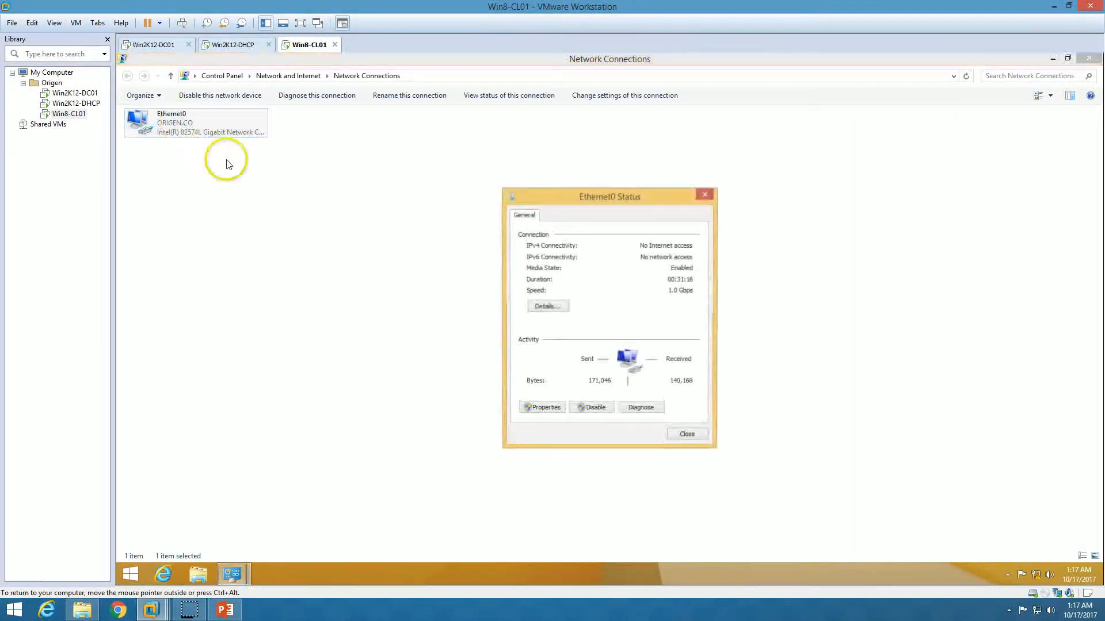
pyautogui.click(547, 308)
pyautogui.click(616, 289)
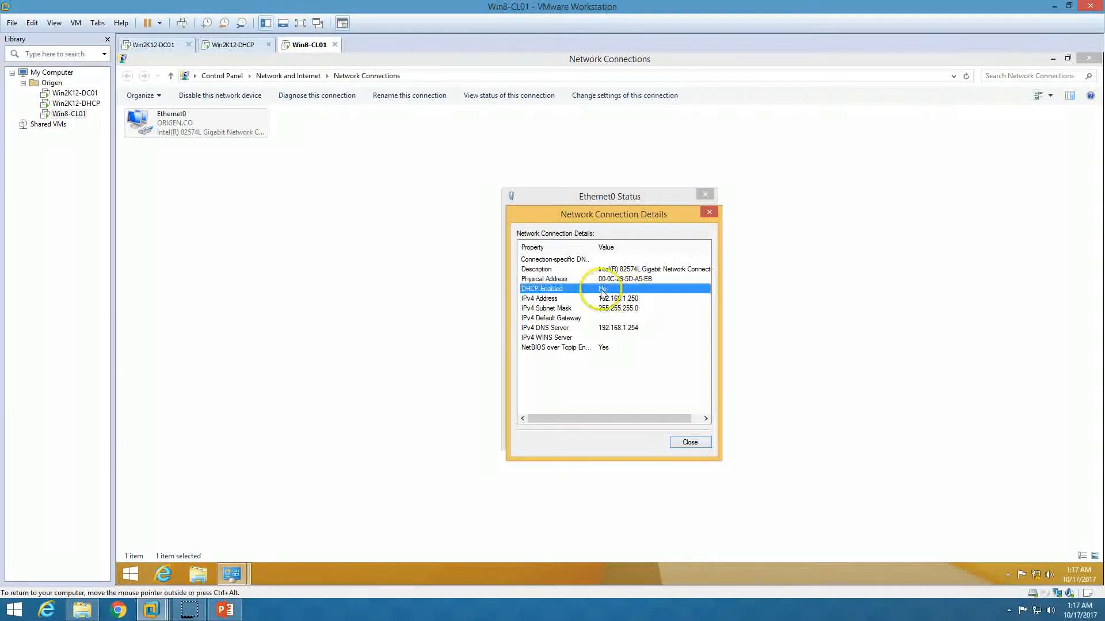
pyautogui.click(615, 300)
pyautogui.click(625, 309)
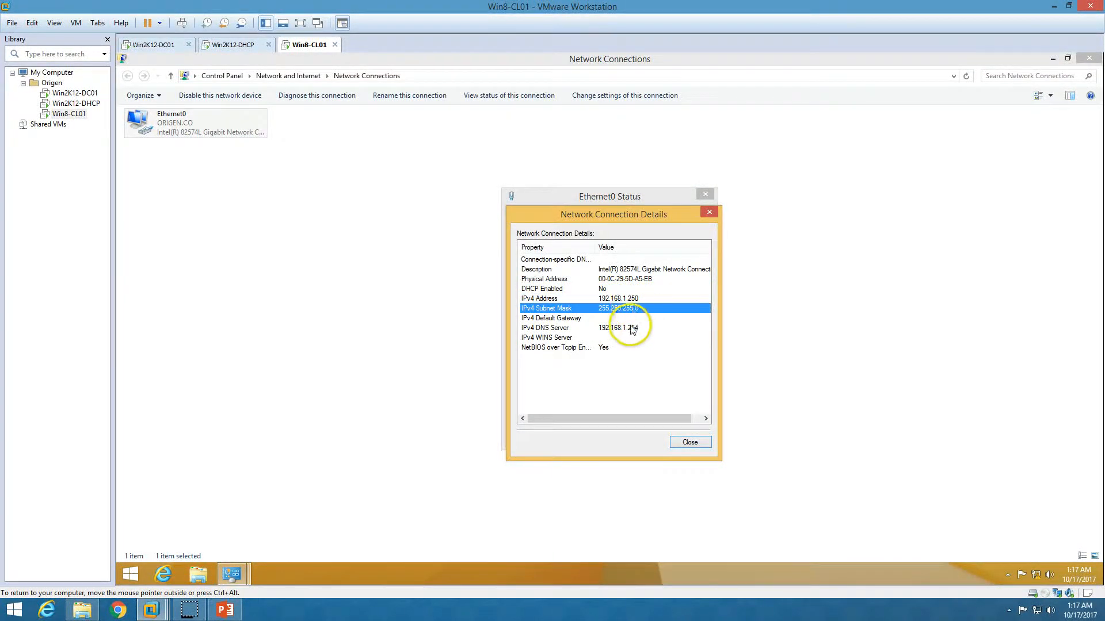
pyautogui.click(592, 328)
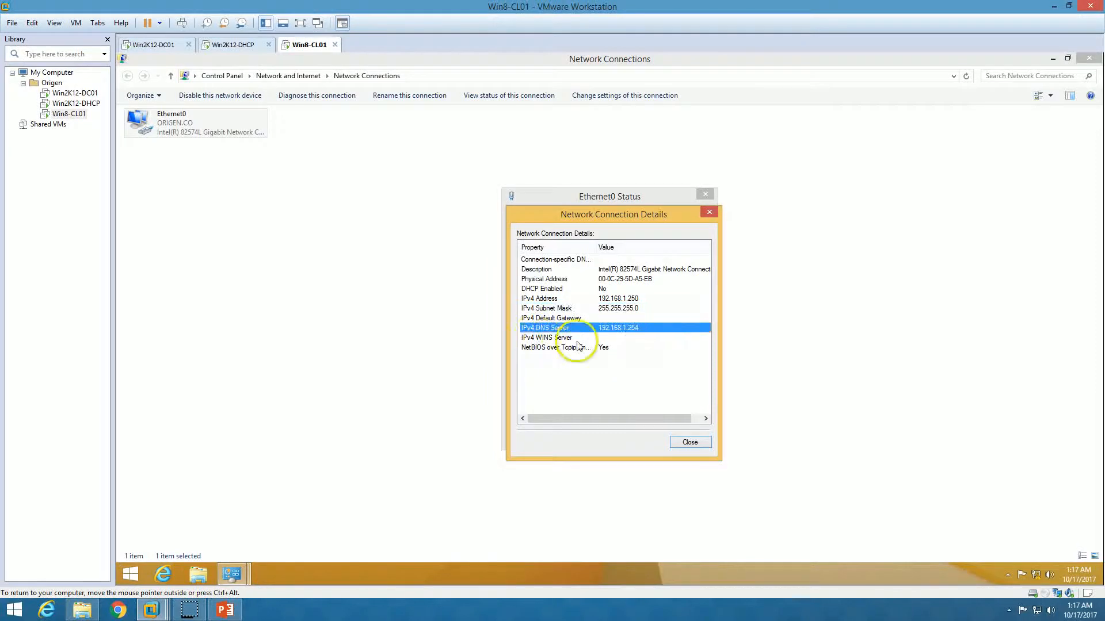
# - Close the details and bring up the Ethernet0 adapter properties
pyautogui.click(690, 442)
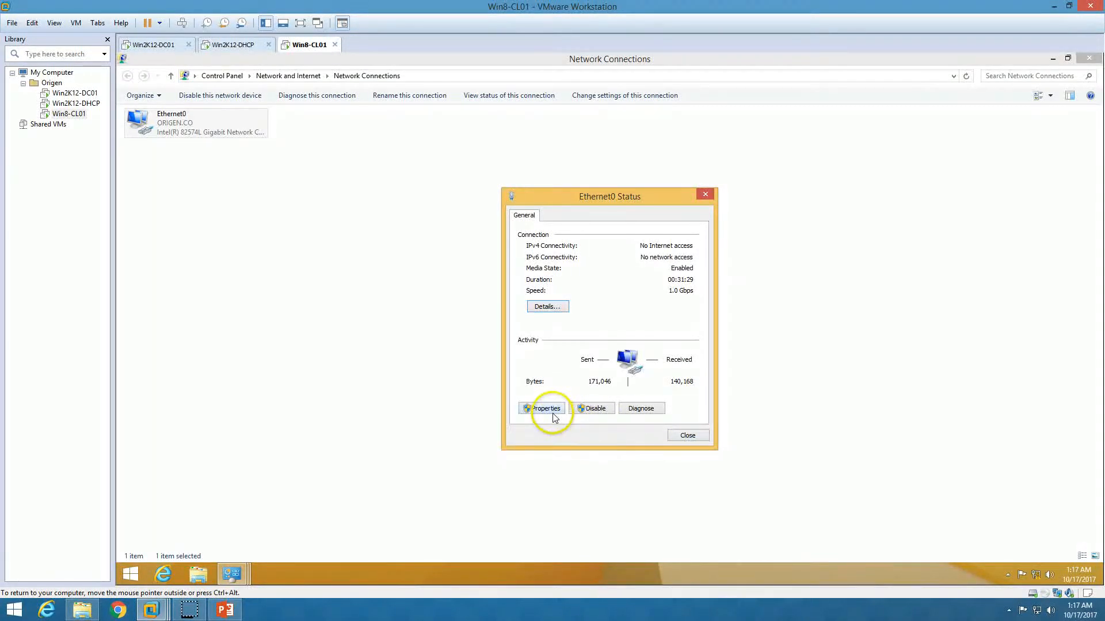
pyautogui.click(547, 411)
pyautogui.scroll(-1, 652, 351)
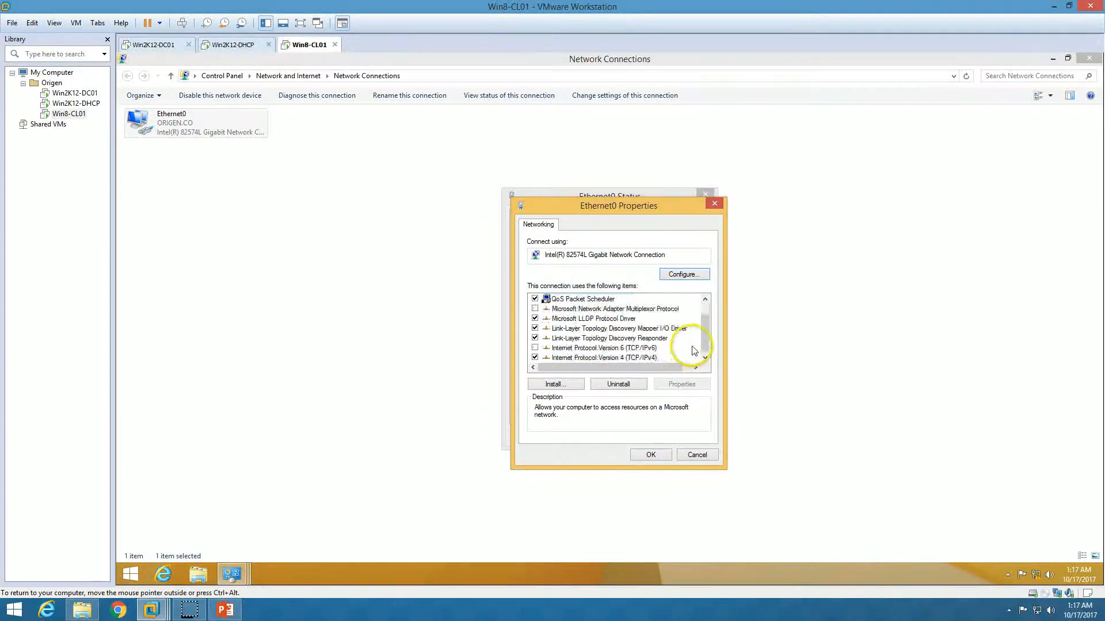
# - Set Ethernet0's IPv4 to obtain both the IP address and DNS server automatically
pyautogui.click(604, 357)
pyautogui.click(690, 385)
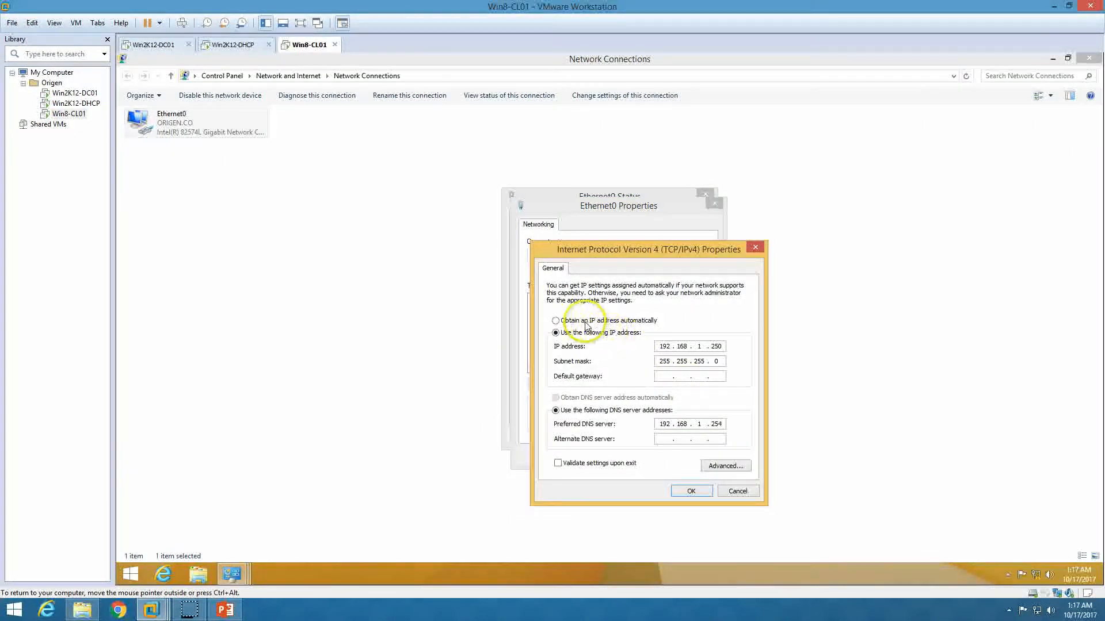
pyautogui.click(595, 324)
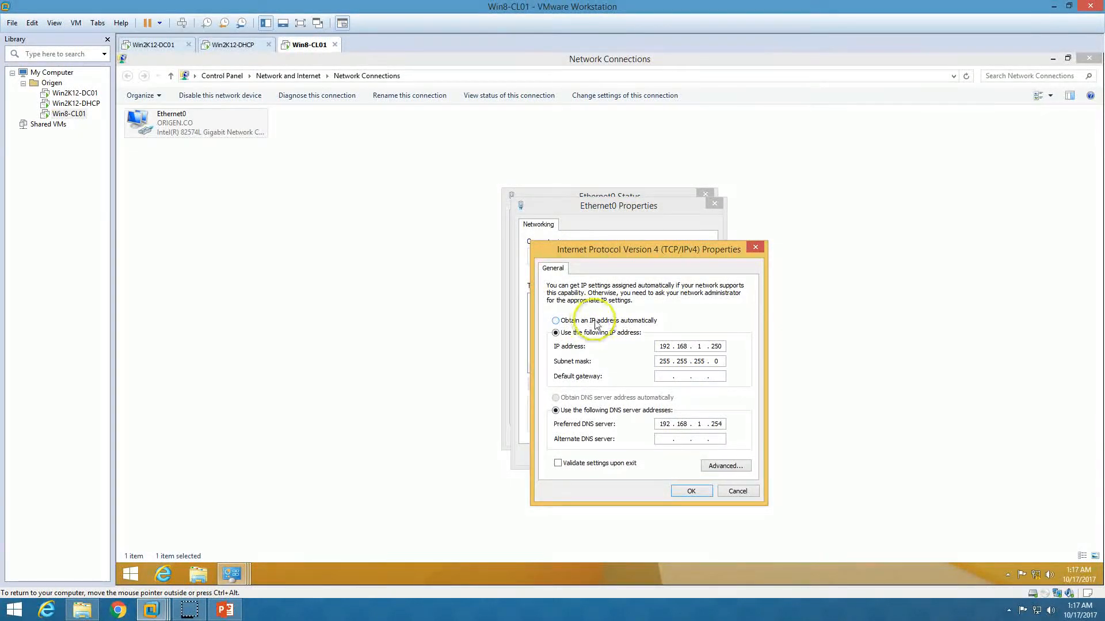
pyautogui.click(633, 399)
pyautogui.click(691, 490)
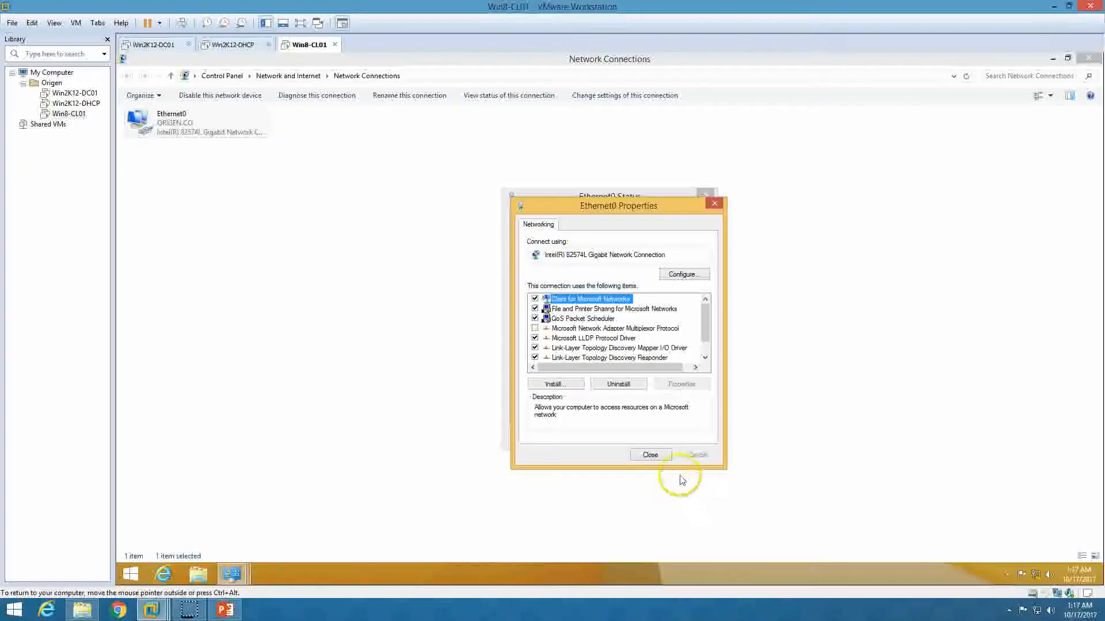
pyautogui.click(650, 455)
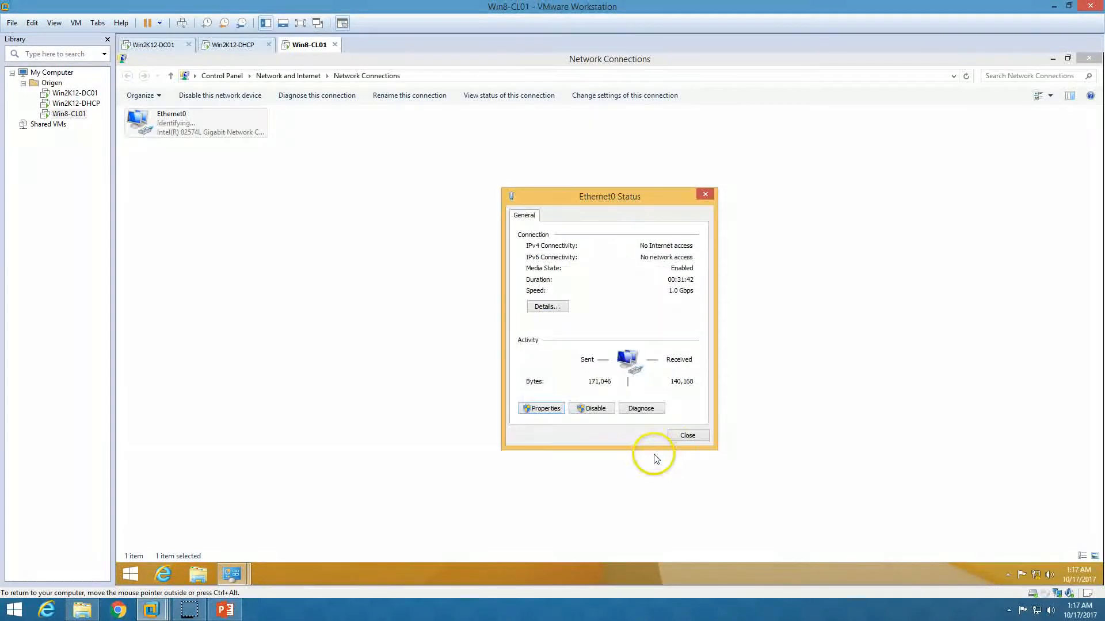
# - Confirm DHCP is enabled, with lease 192.168.1.161 from DHCP server 192.168.1.100
pyautogui.click(548, 306)
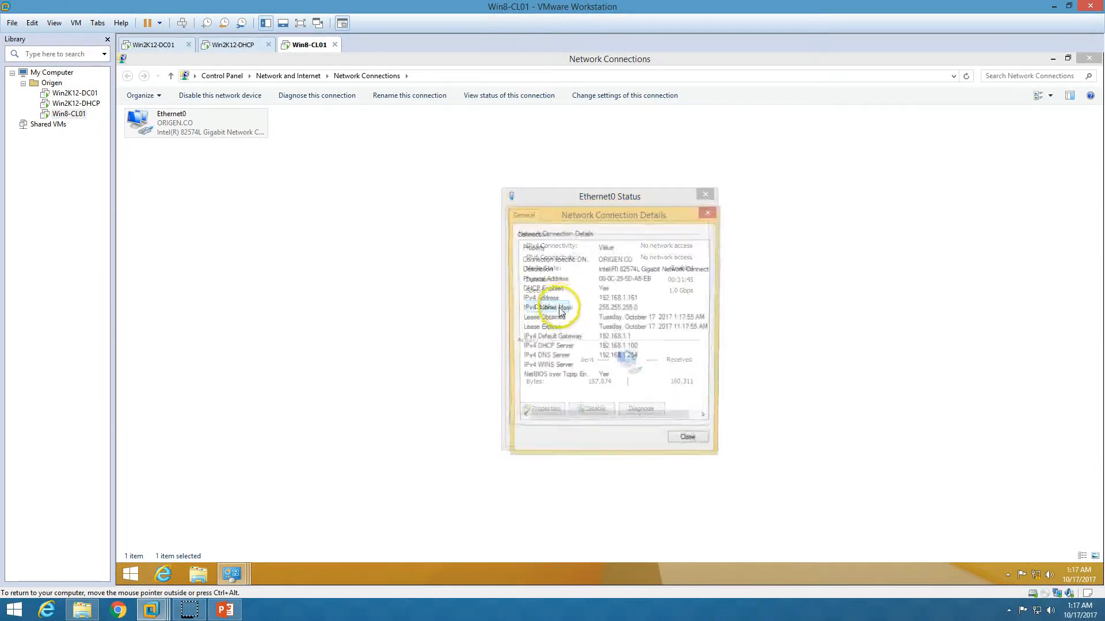
pyautogui.click(629, 299)
pyautogui.click(615, 292)
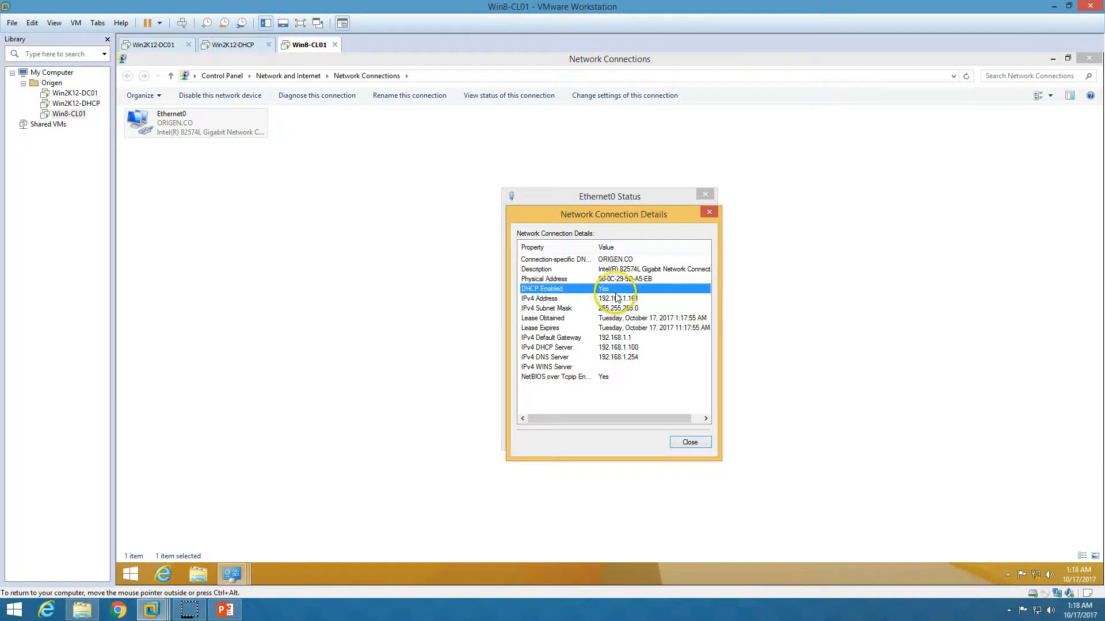
pyautogui.click(627, 349)
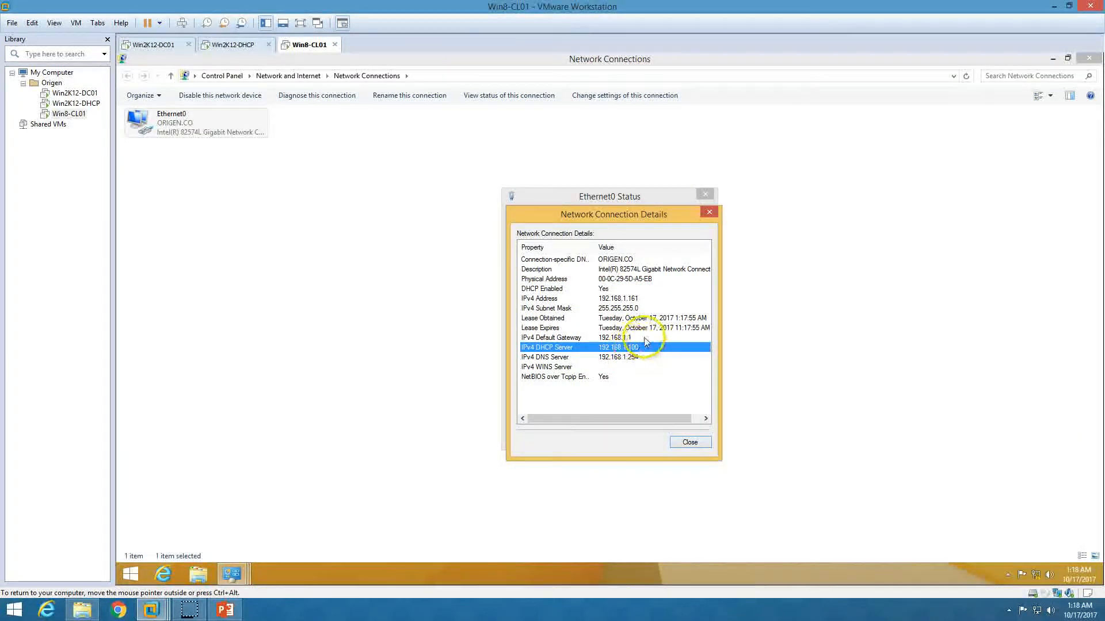
# - Compare against the Win2K12-DHCP server's Local Server properties in Server Manager
pyautogui.click(248, 52)
pyautogui.click(164, 573)
pyautogui.click(182, 131)
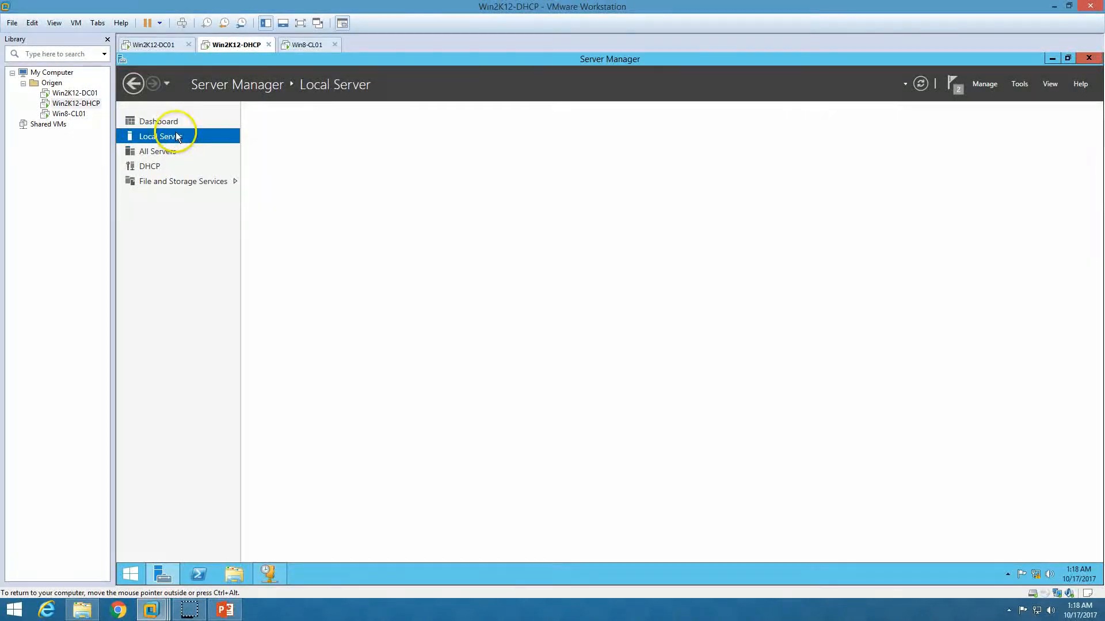
# - Back on Win8-CL01, review the leased DNS server, subnet mask and default gateway
pyautogui.click(305, 45)
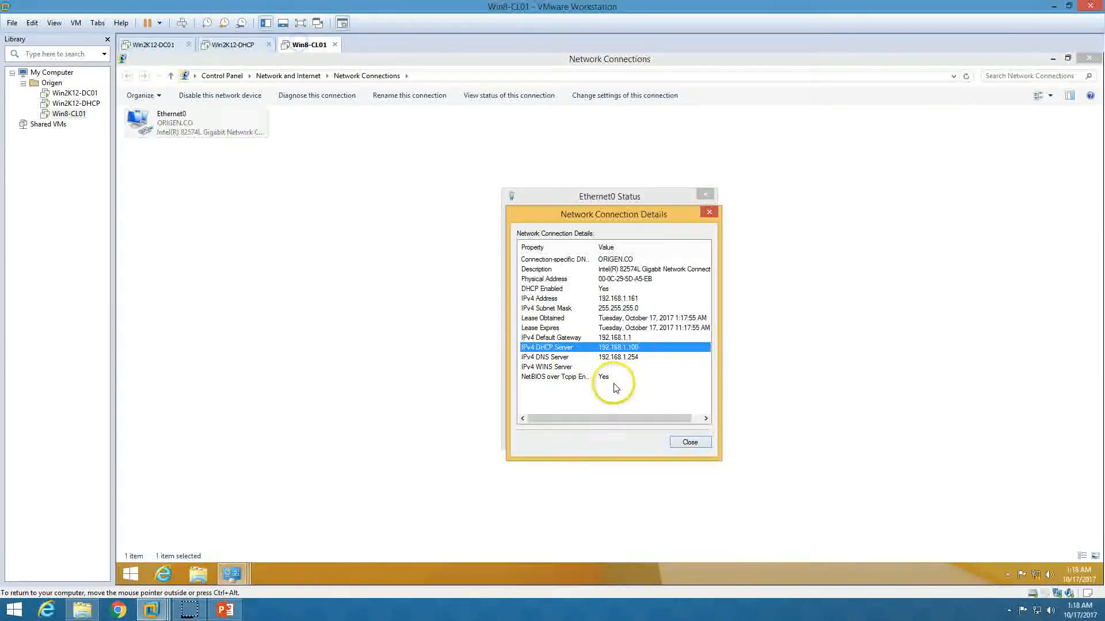
pyautogui.click(635, 358)
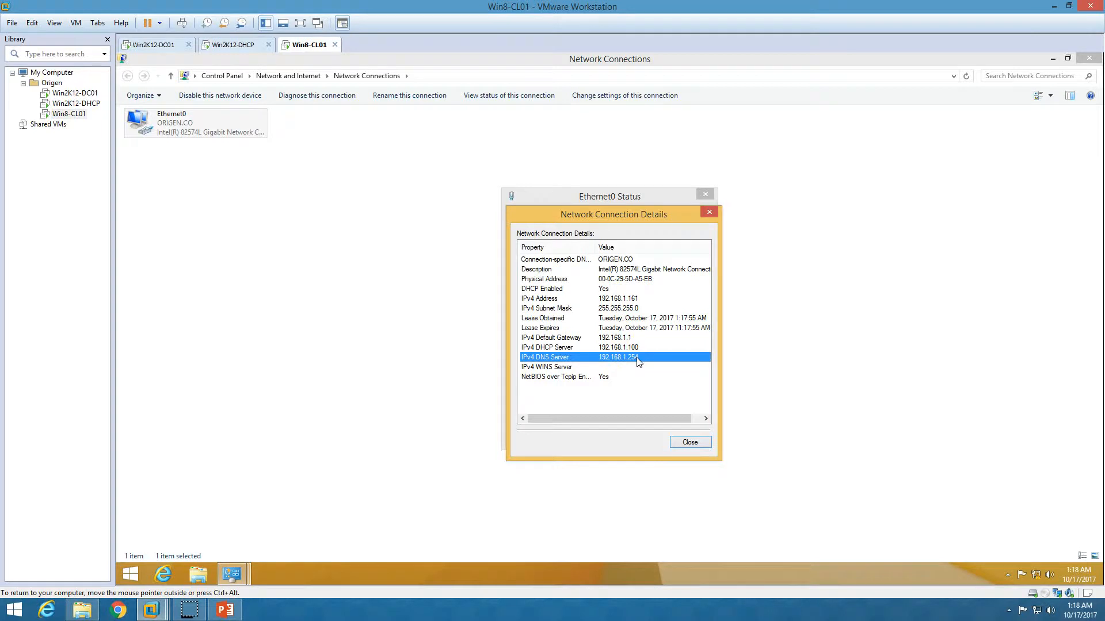
pyautogui.click(632, 308)
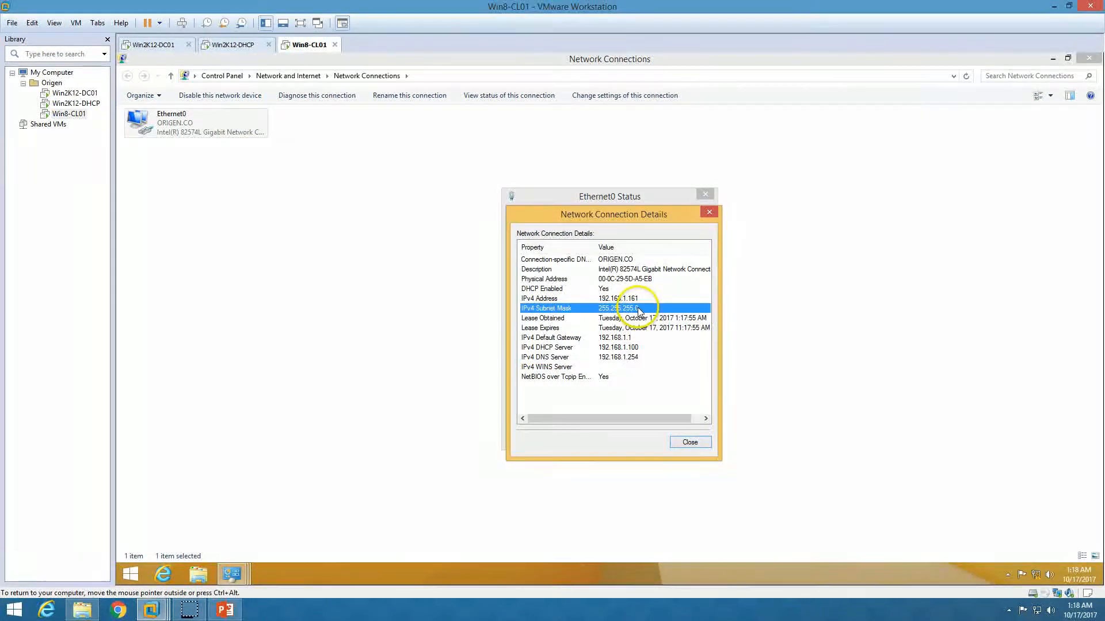
pyautogui.click(635, 340)
# - Close the client's details and status windows and open the DHCP console on Win2K12-DHCP
pyautogui.click(693, 446)
pyautogui.click(689, 437)
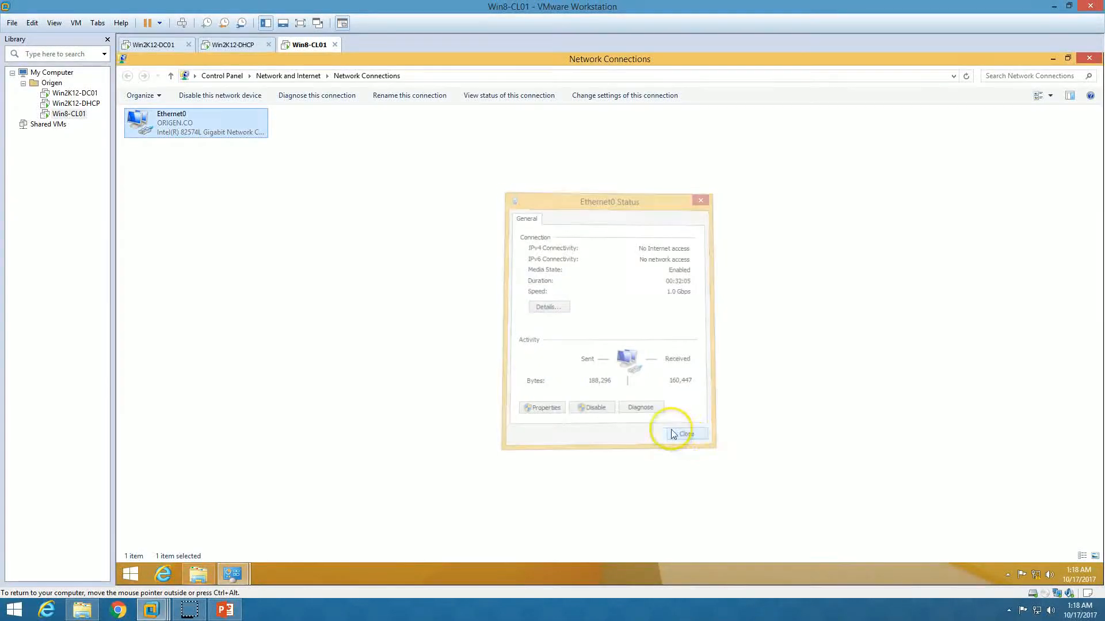
pyautogui.click(240, 51)
pyautogui.click(266, 574)
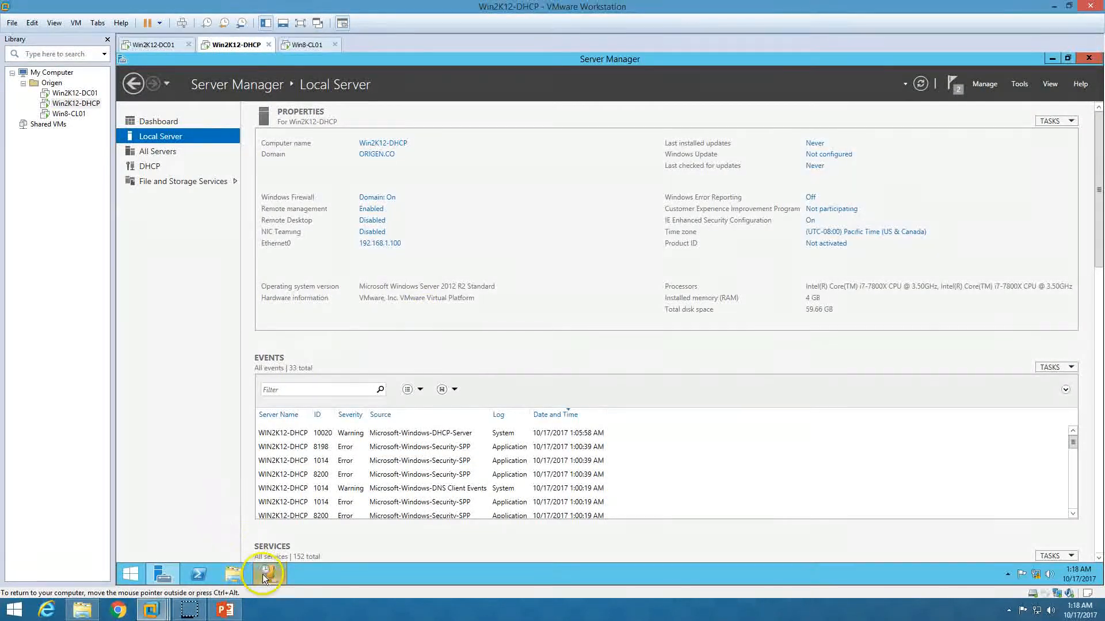
# - Refresh Address Leases and widen Name, showing Win8-CL01 at 192.168.1.161 and SERVER02 at 192.168.1.162
pyautogui.click(197, 153)
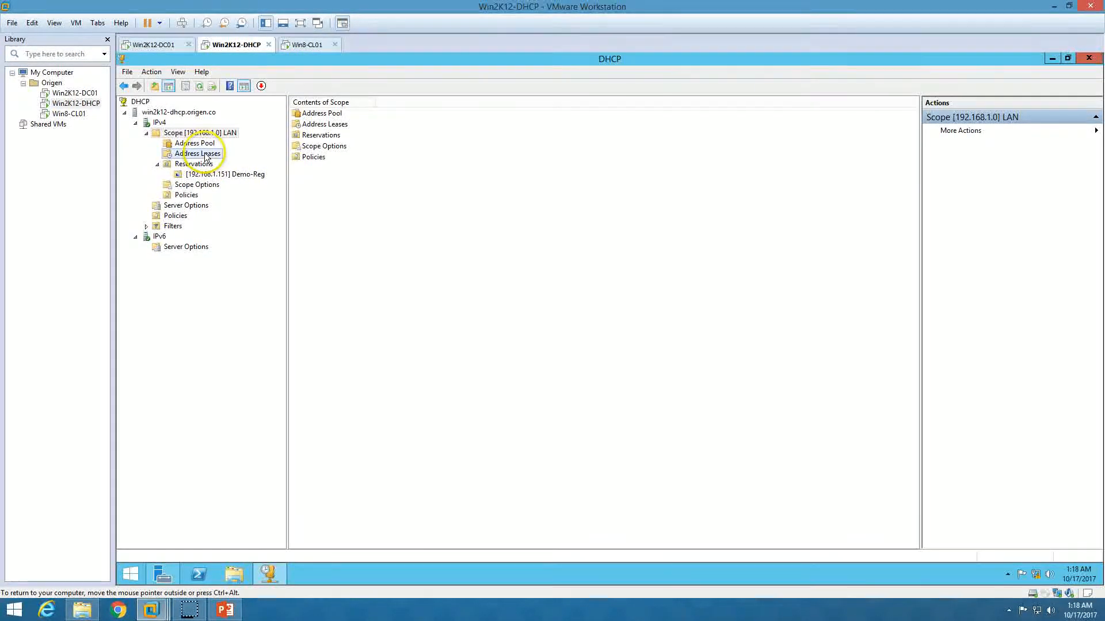
pyautogui.rightClick(414, 183)
pyautogui.click(442, 189)
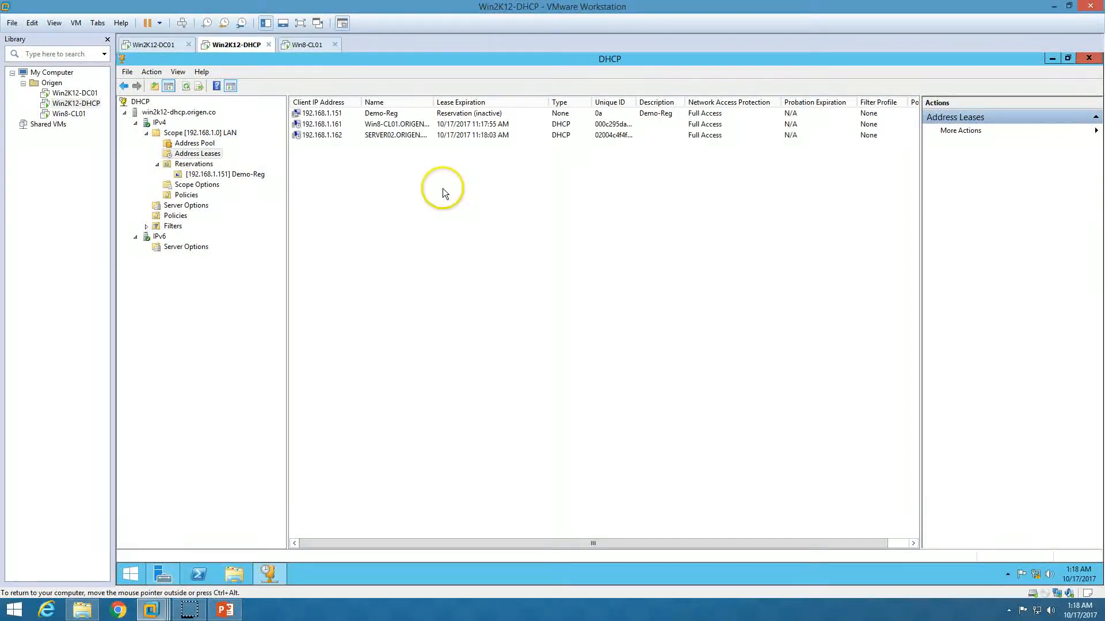
pyautogui.doubleClick(435, 102)
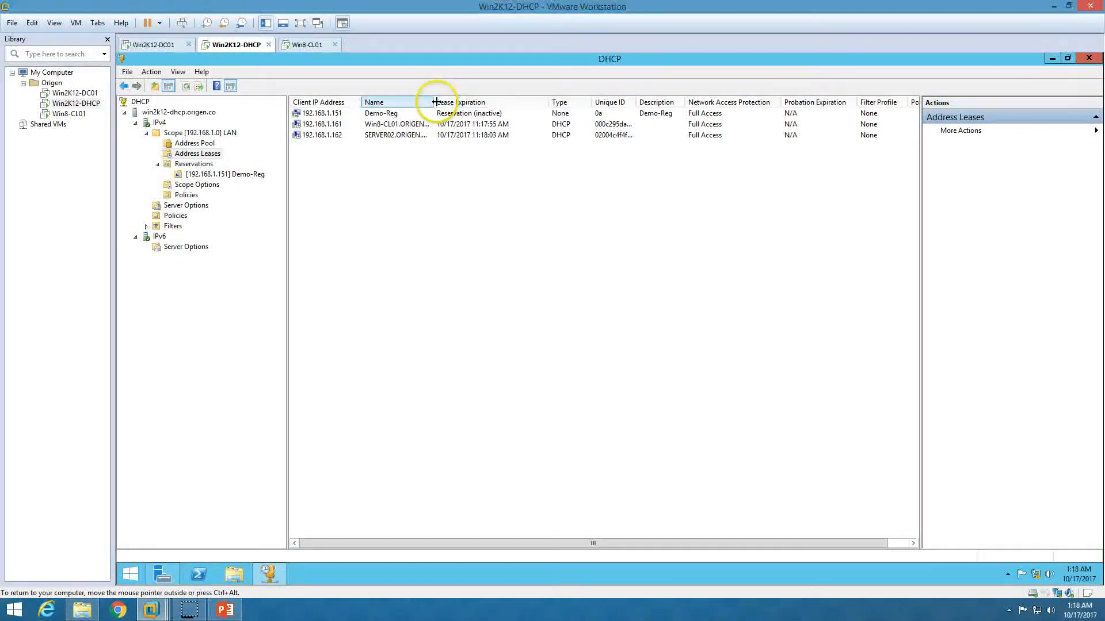
pyautogui.click(385, 137)
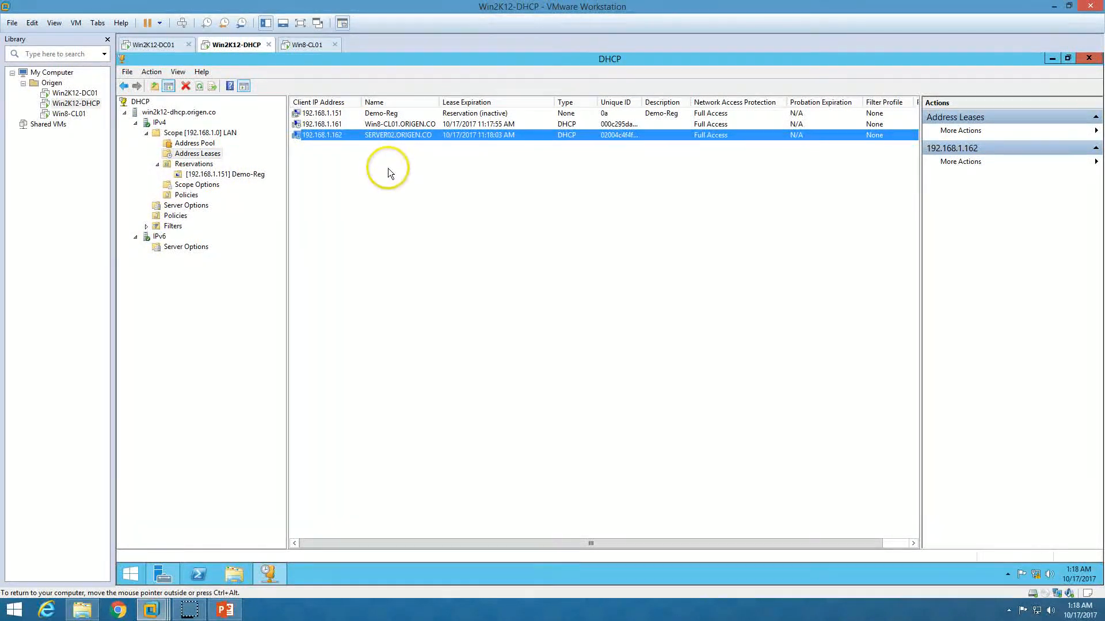
pyautogui.click(388, 168)
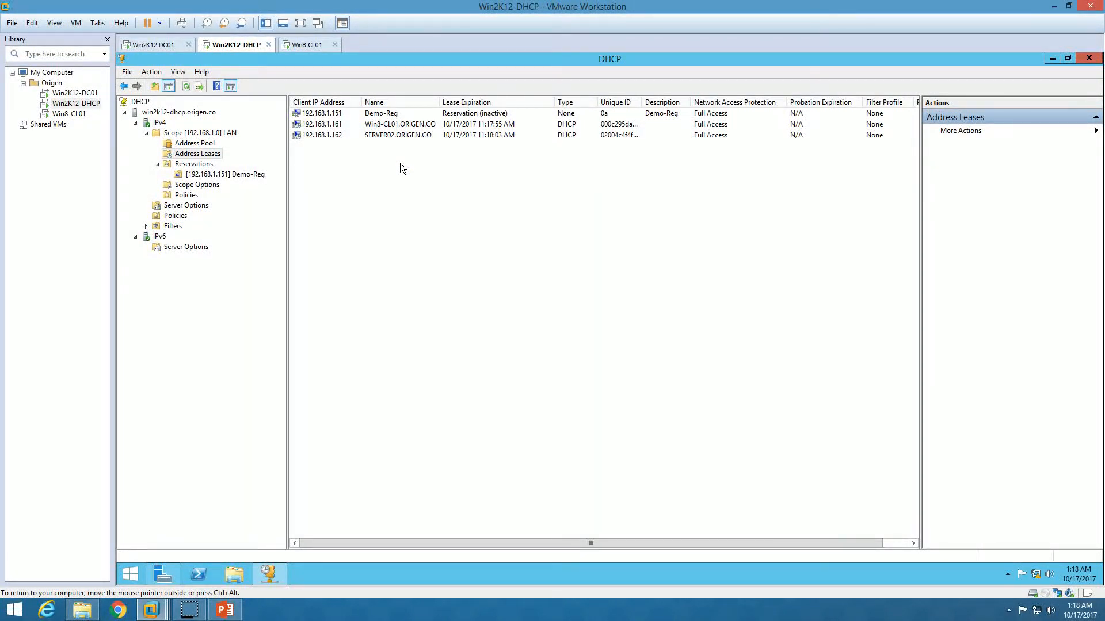
# - Add Win8-CL01's 192.168.1.161 lease to Reservations and acknowledge the success message
pyautogui.rightClick(373, 124)
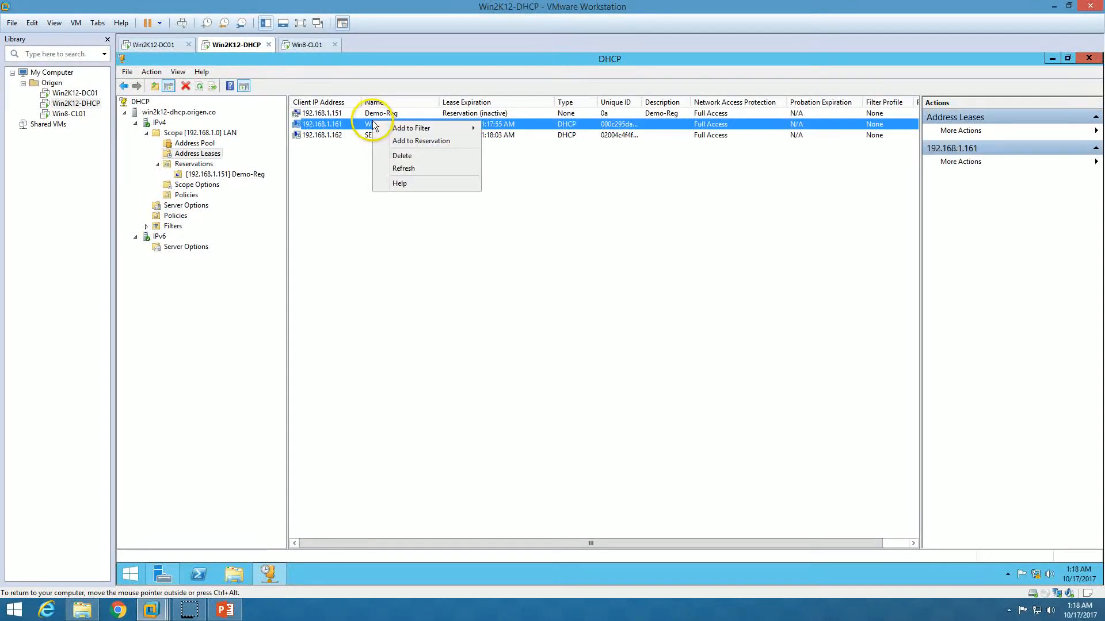
pyautogui.click(407, 141)
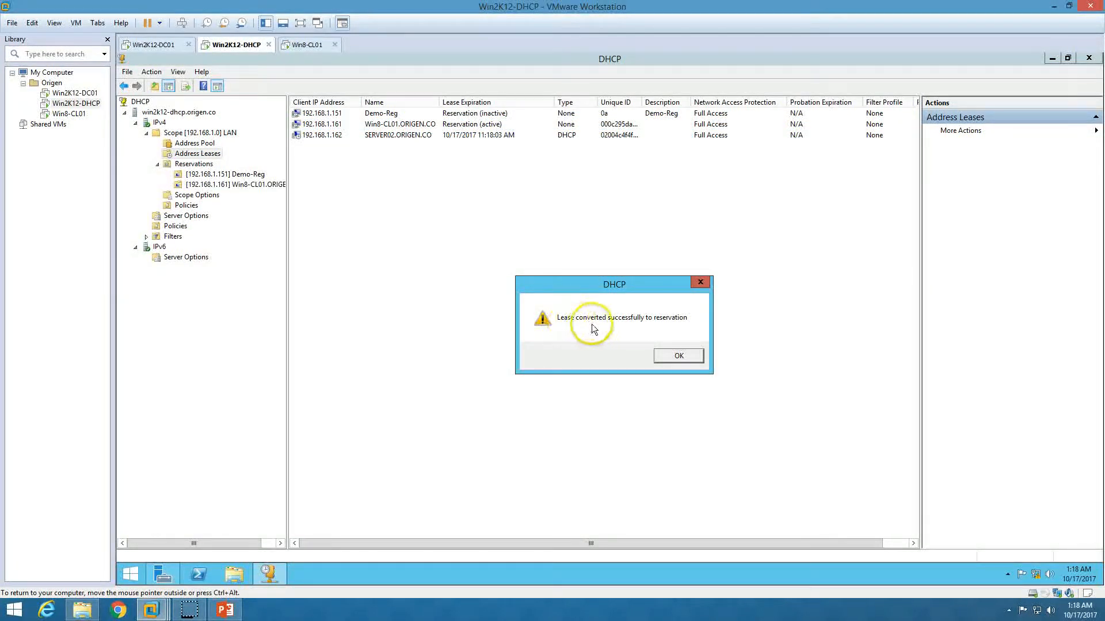
pyautogui.click(679, 358)
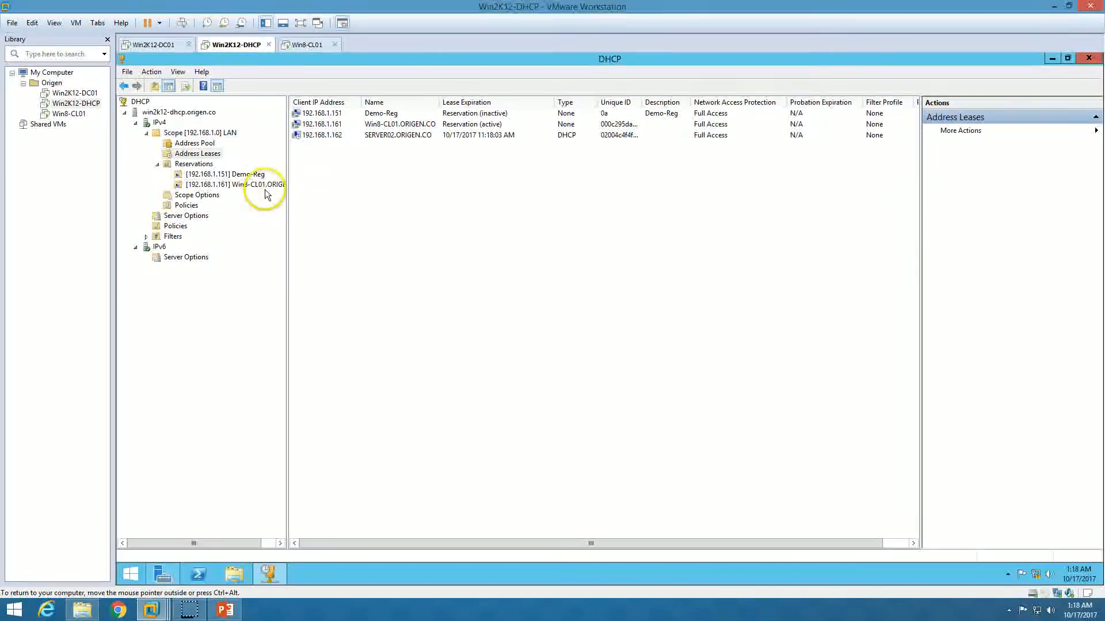
pyautogui.click(246, 187)
# - Review the reservation's General and DNS properties, check the address pool, and return to the slide show
pyautogui.rightClick(246, 190)
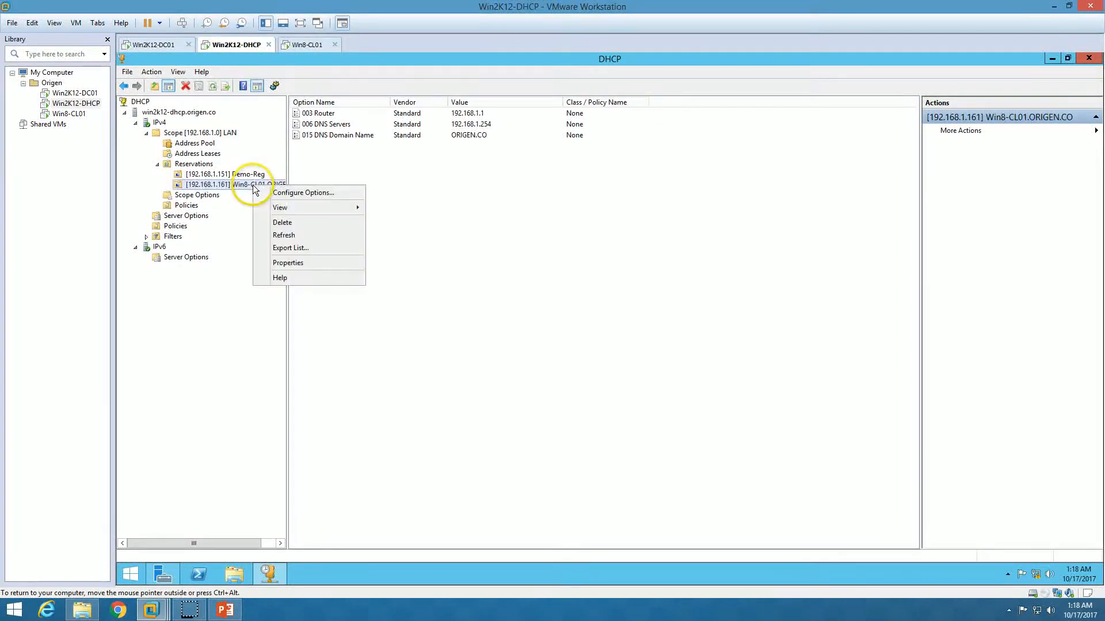
pyautogui.click(288, 263)
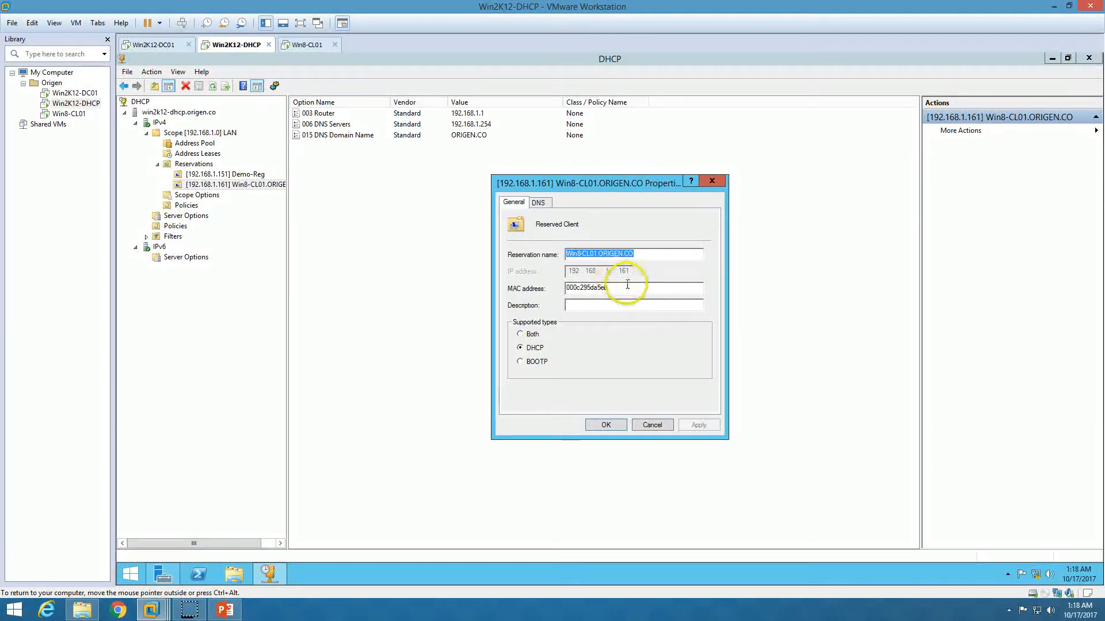
pyautogui.click(639, 255)
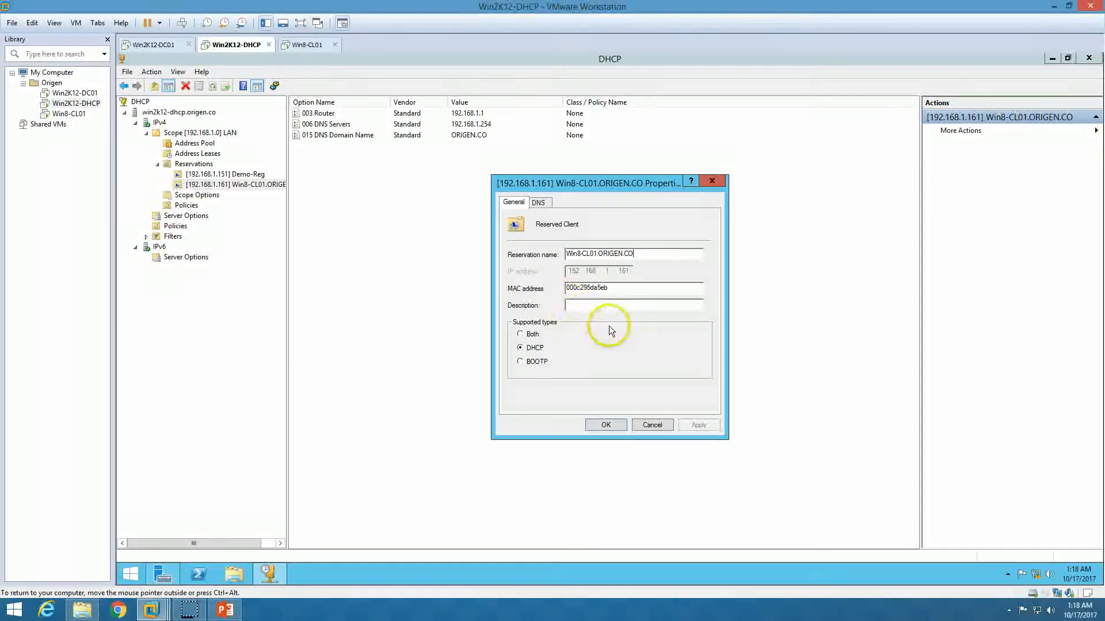
pyautogui.click(539, 203)
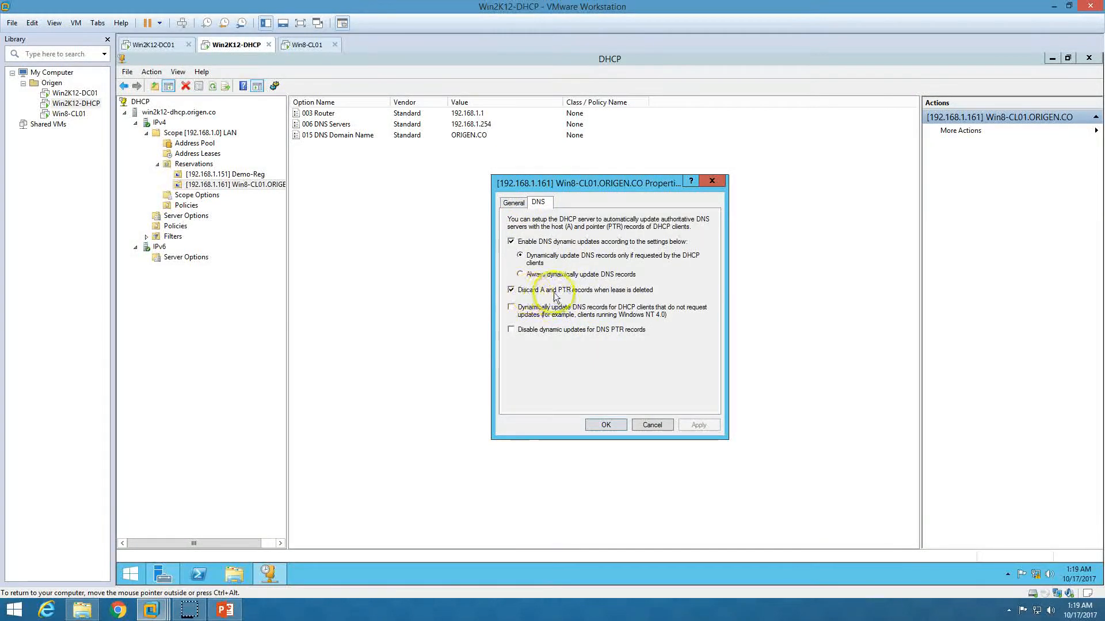
pyautogui.click(513, 203)
pyautogui.click(602, 426)
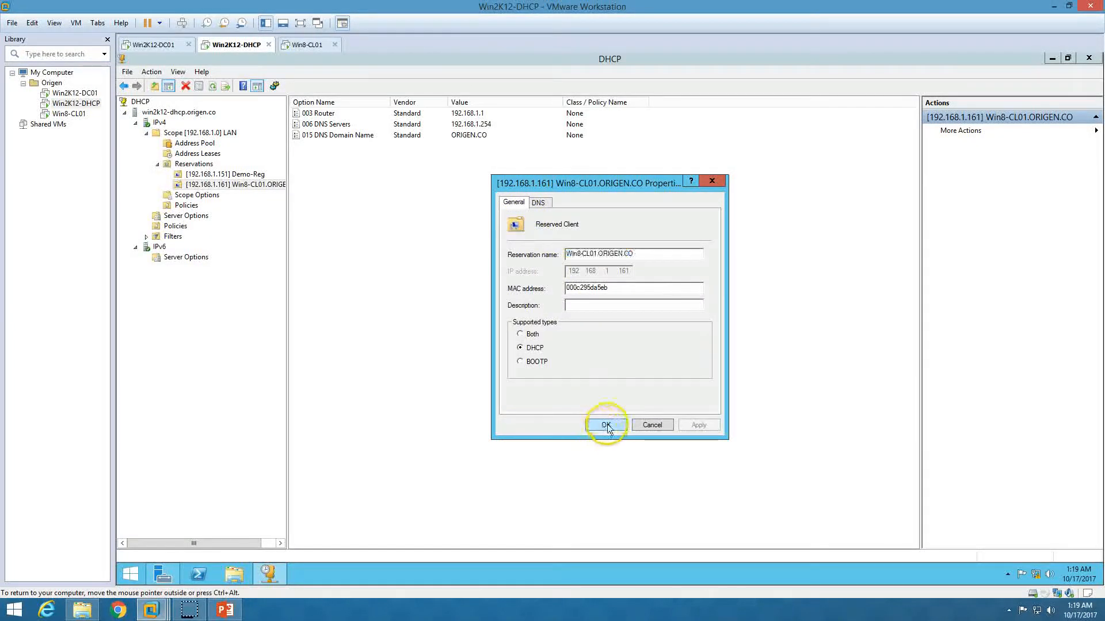
pyautogui.click(195, 144)
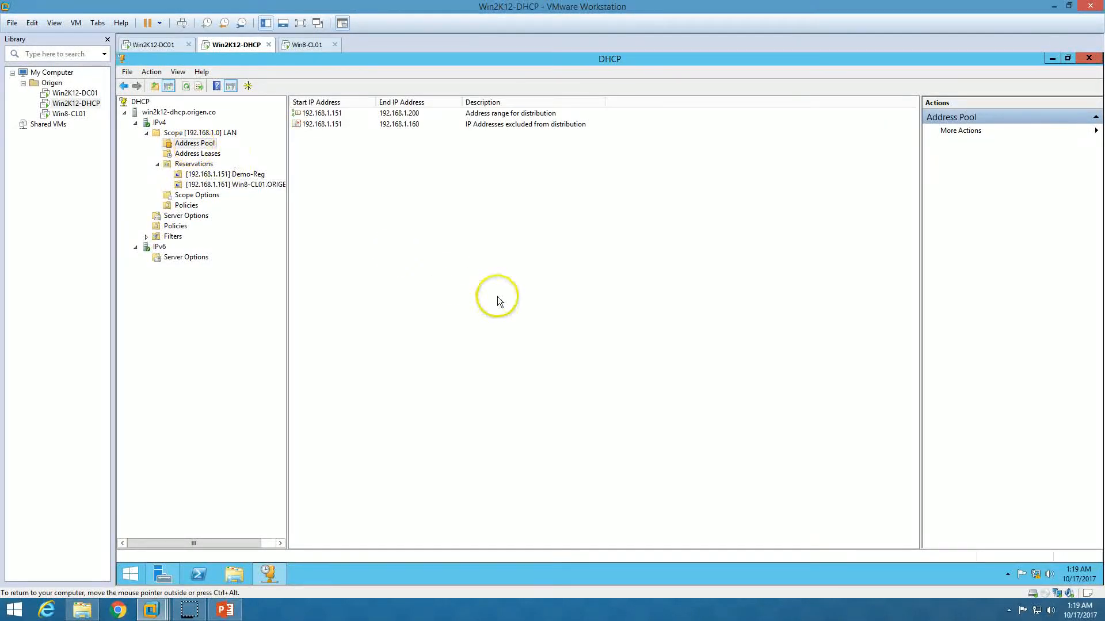
pyautogui.click(224, 609)
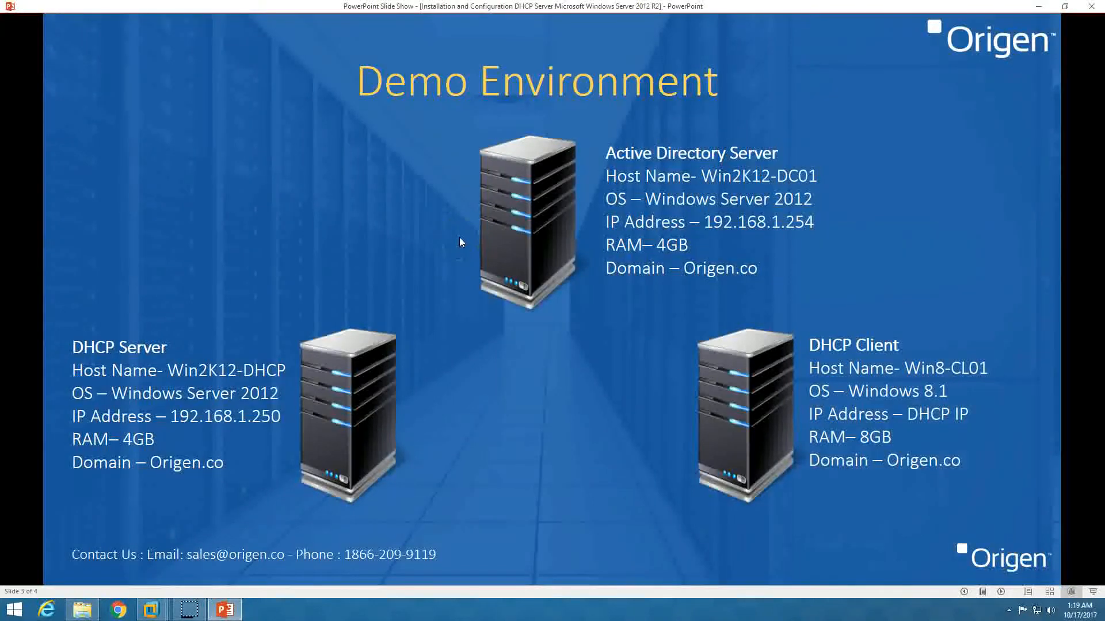